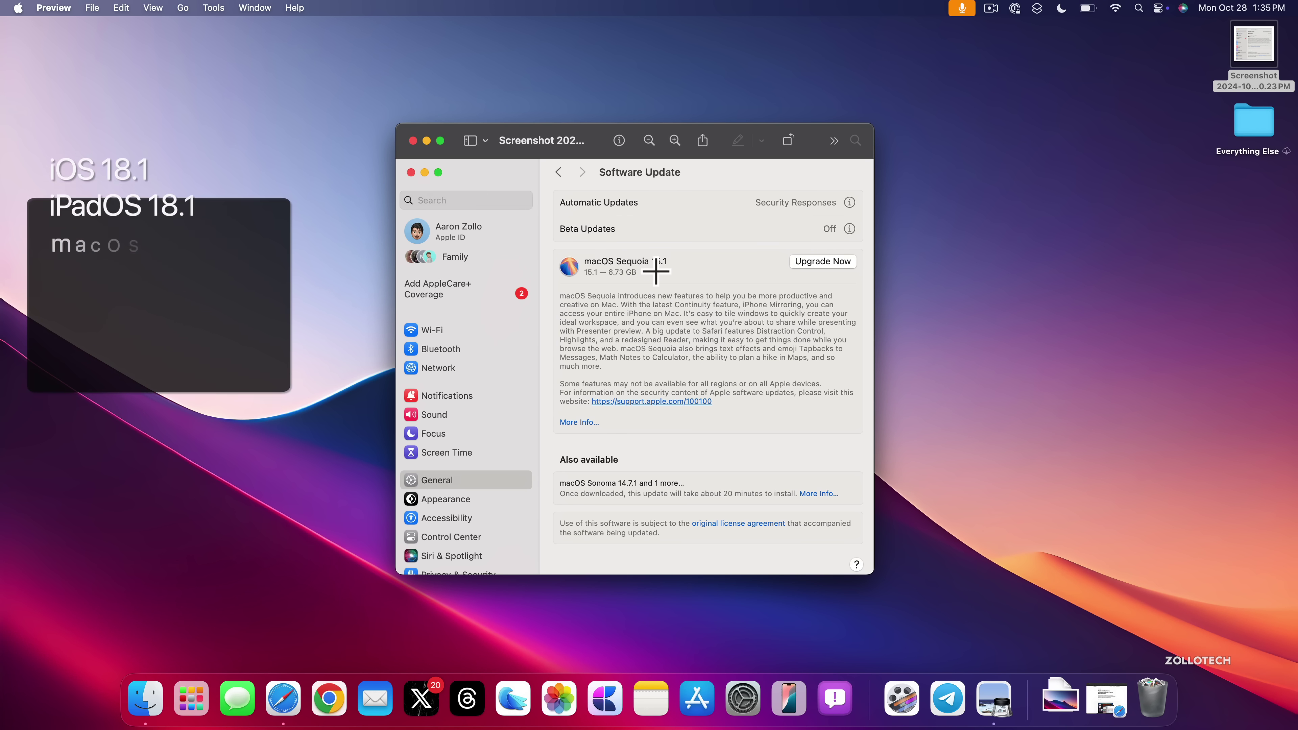
Close the update screenshot and confirm in About This Mac that macOS 15.1 is build 24B83
click(413, 139)
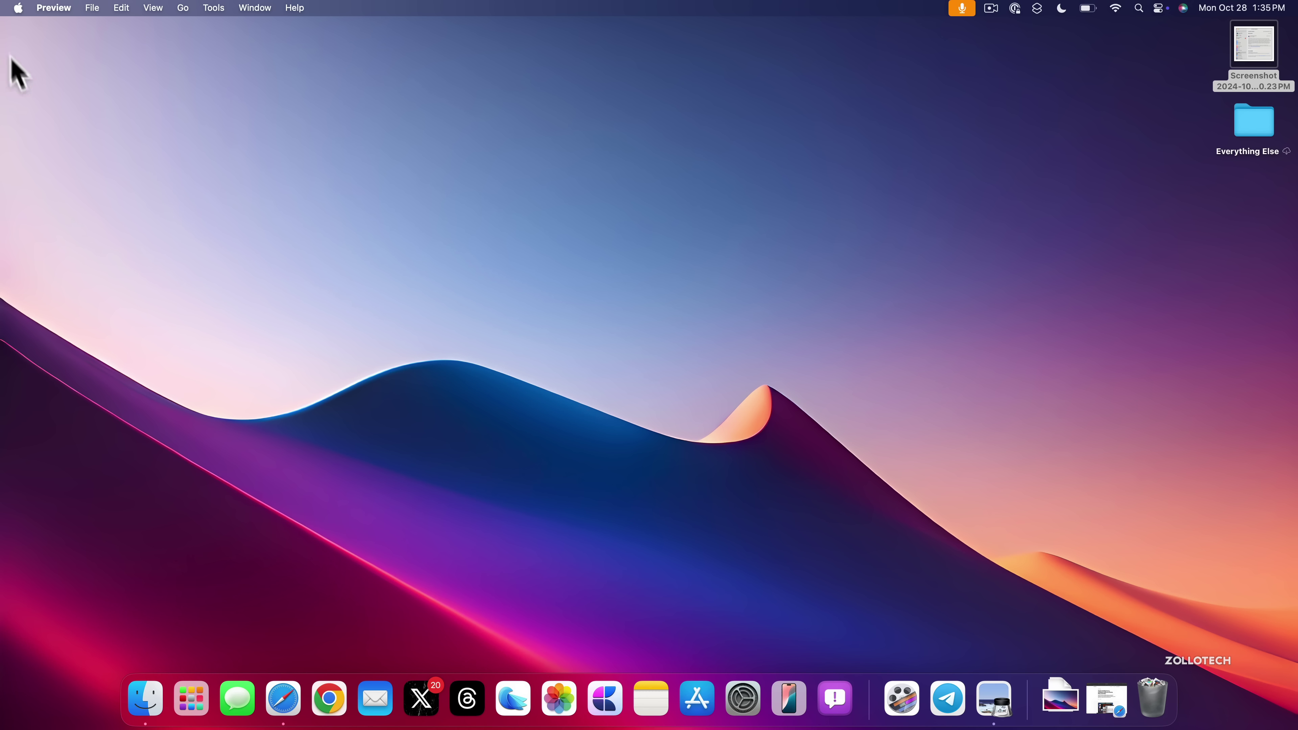
click(18, 7)
click(26, 29)
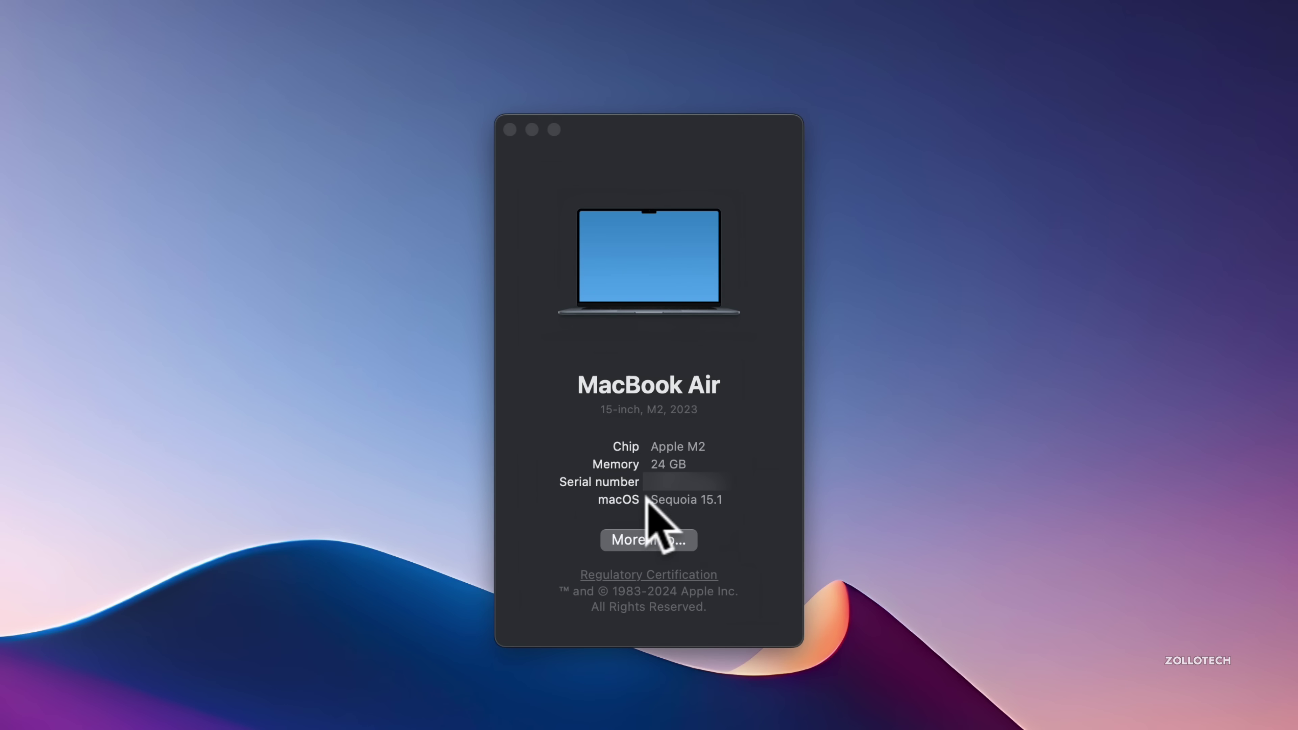
click(696, 504)
drag(675, 500, 723, 521)
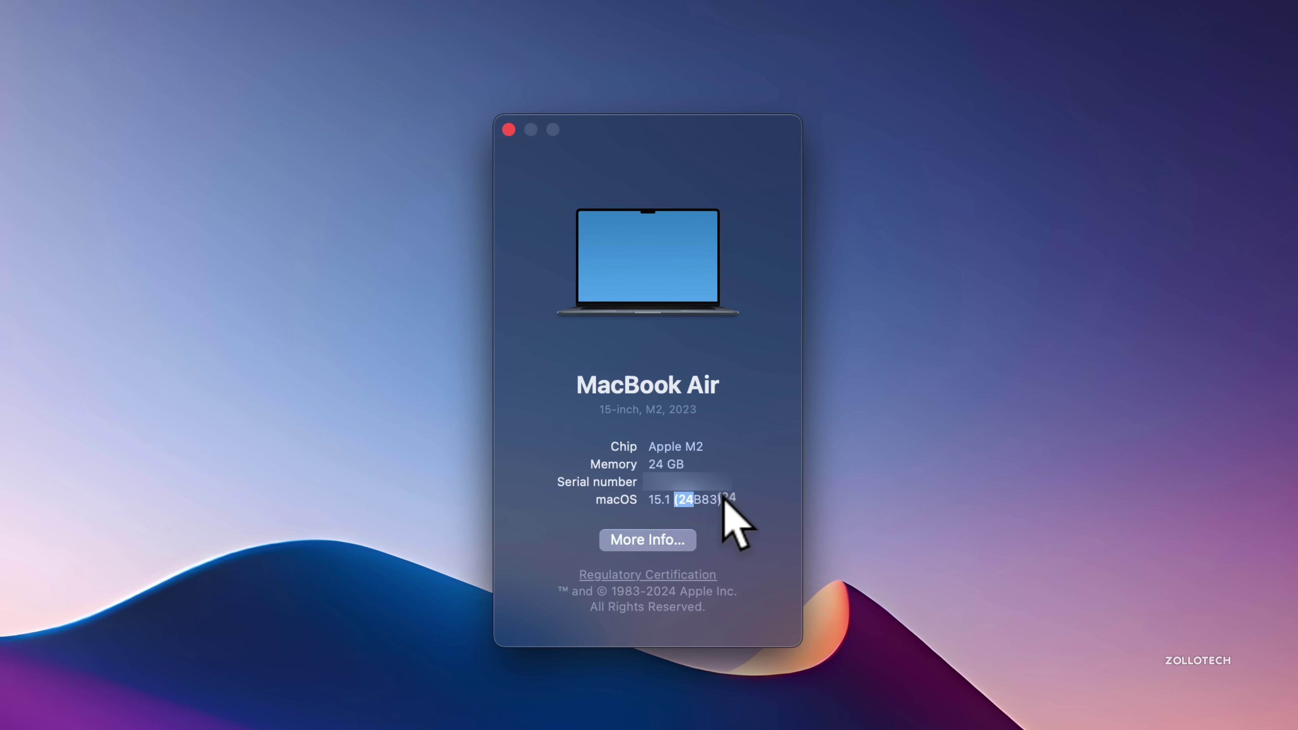
click(704, 499)
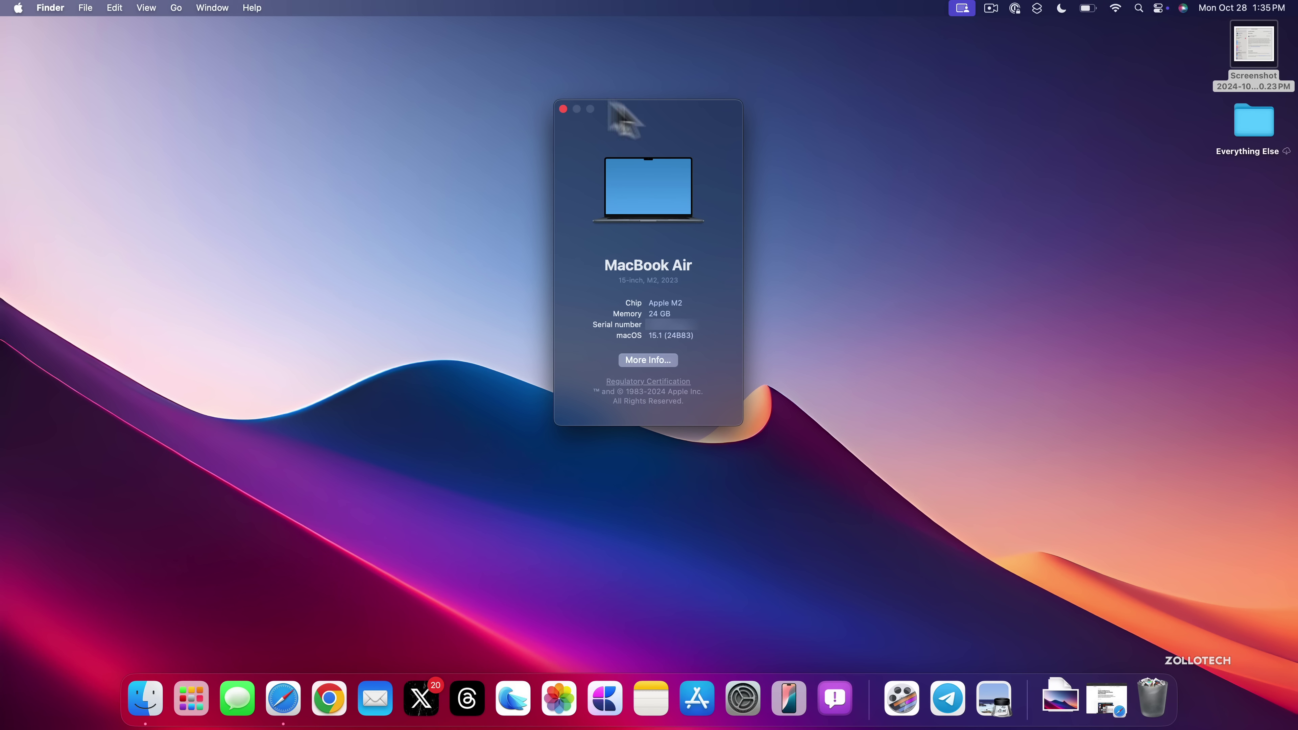
Close About This Mac and set the Battery settings' Low Power Mode to Only on Battery
click(563, 110)
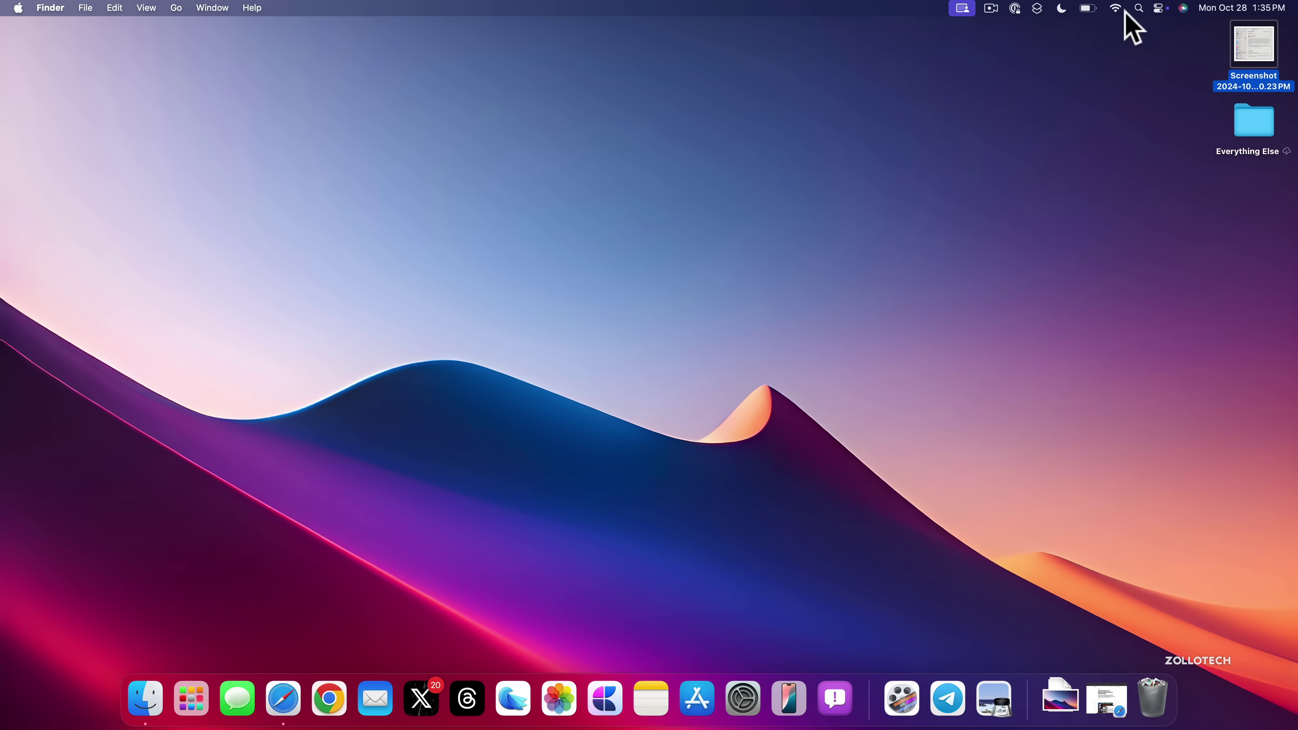
click(1087, 8)
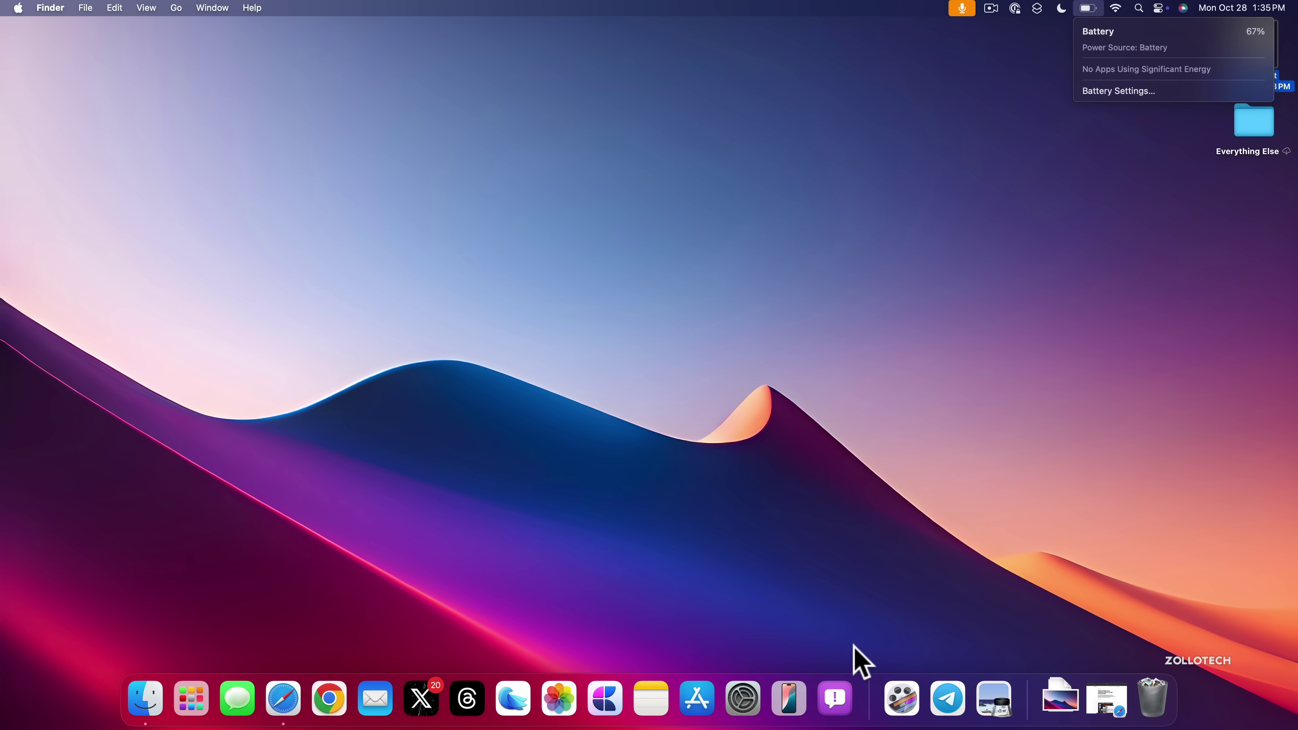
click(742, 698)
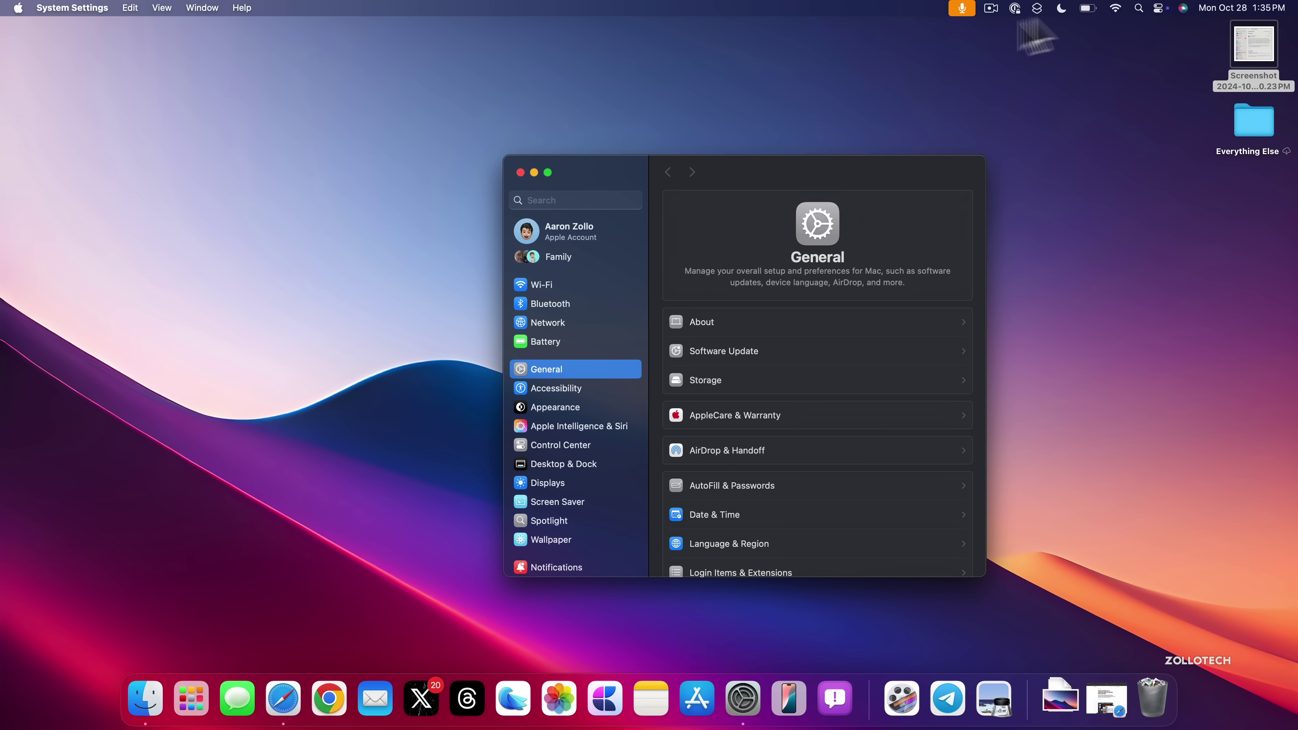
click(562, 342)
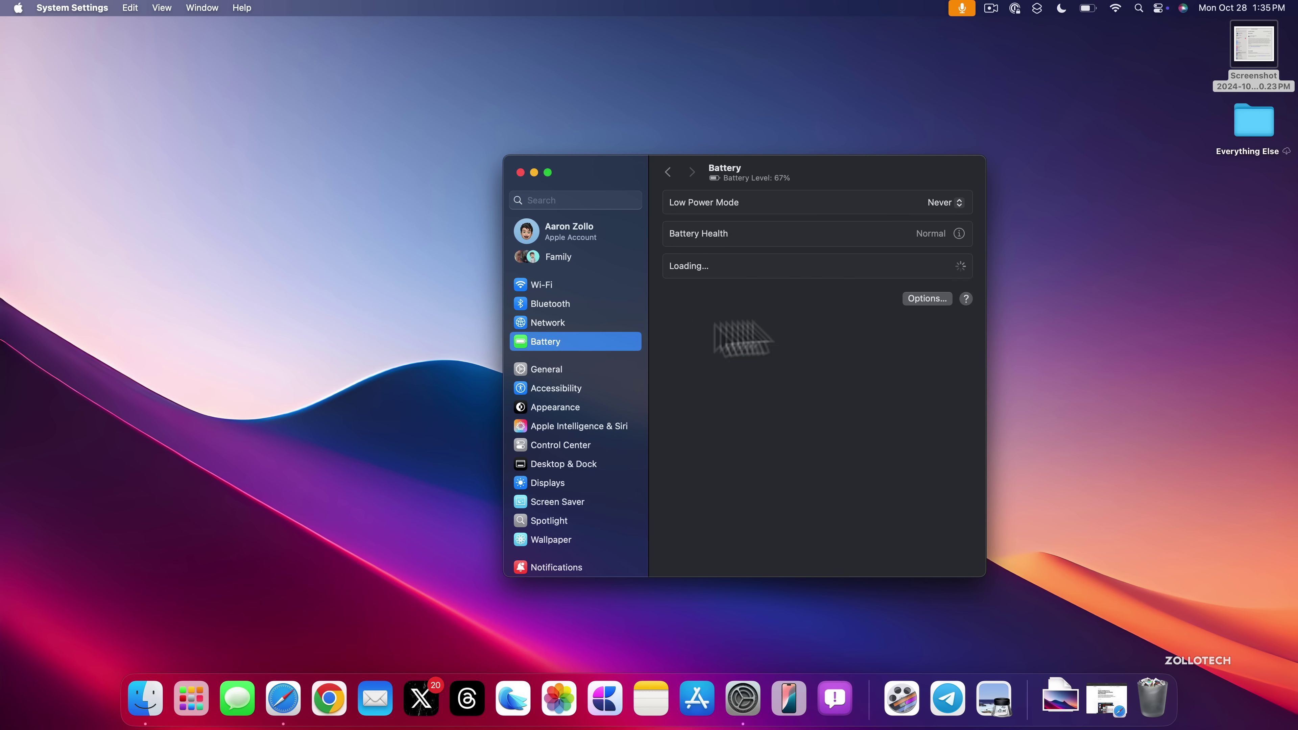
click(962, 203)
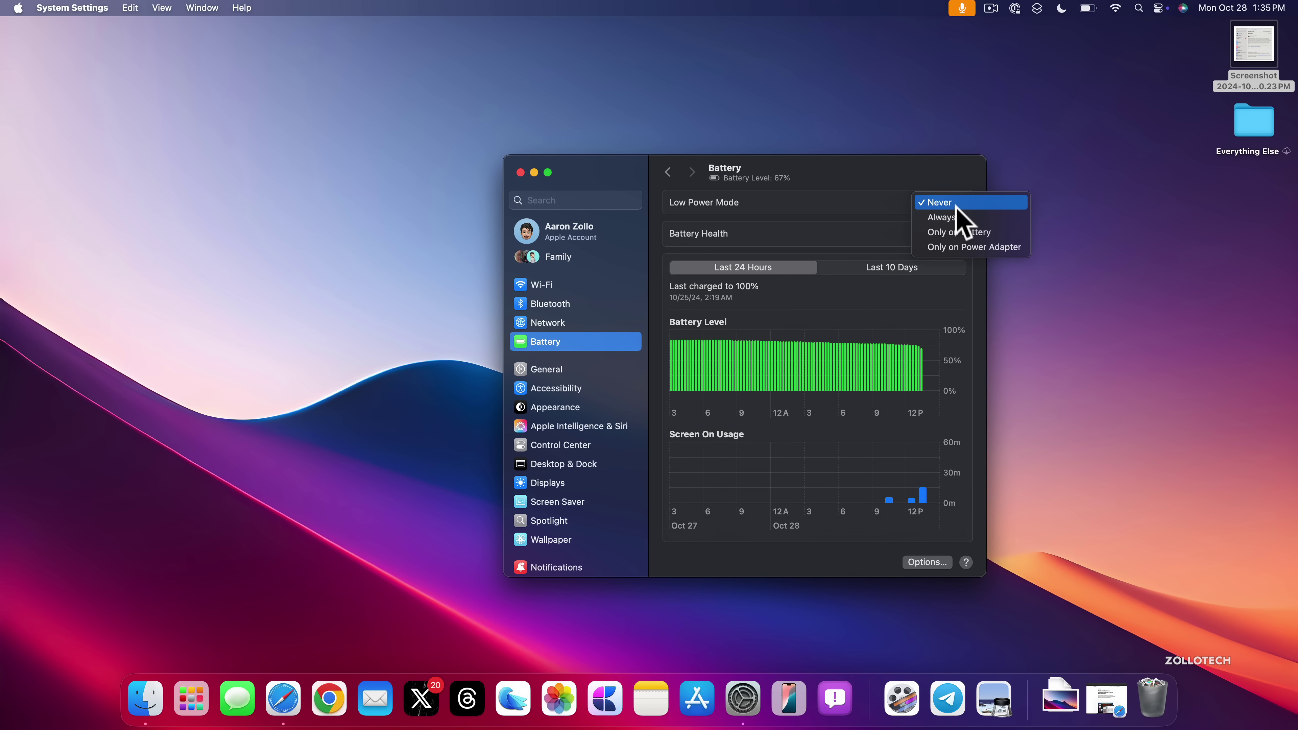
click(947, 231)
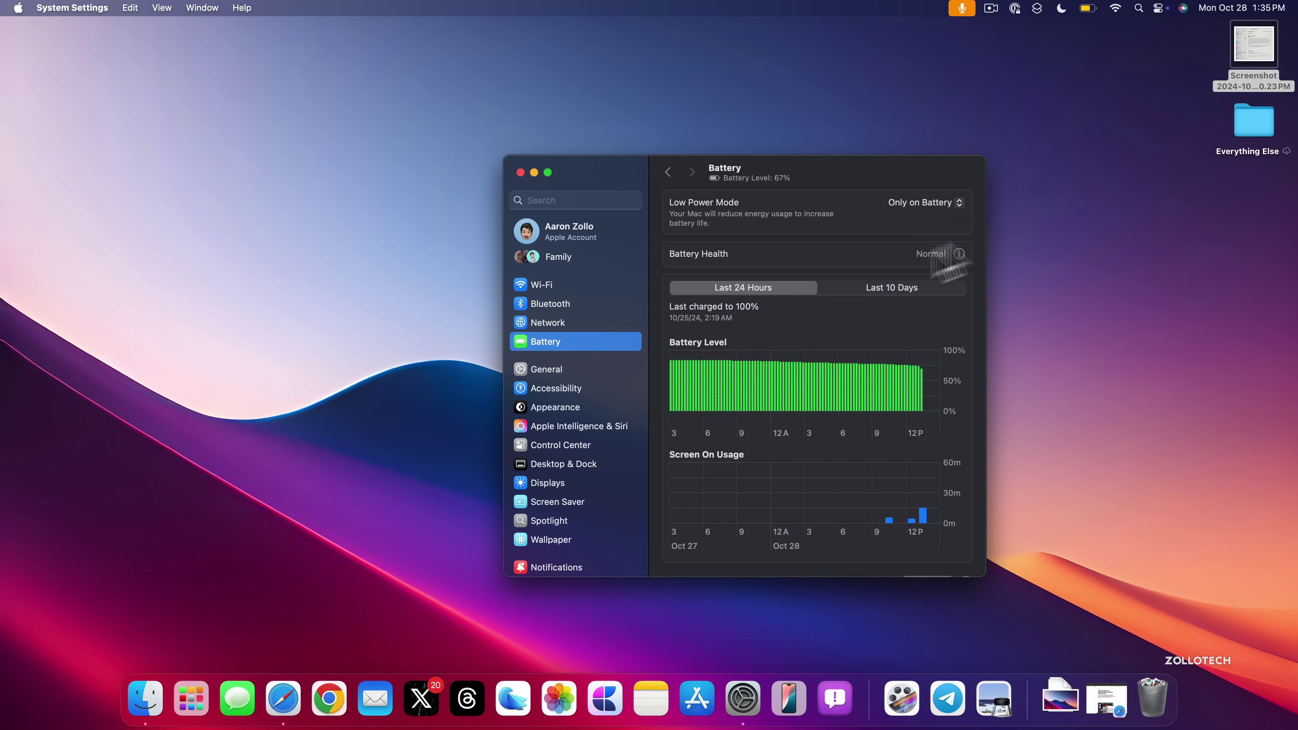
Turn Low Power Mode off from the menu-bar battery menu and close System Settings
click(1090, 9)
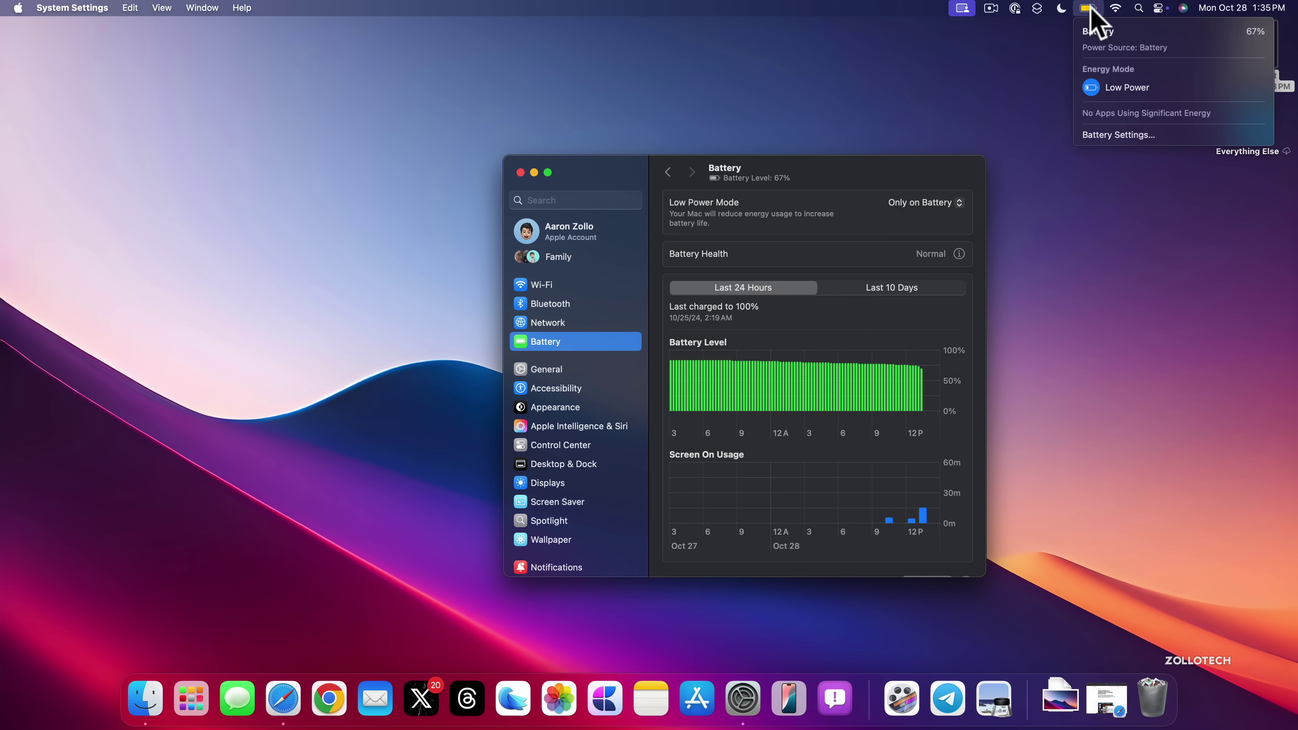
click(1091, 88)
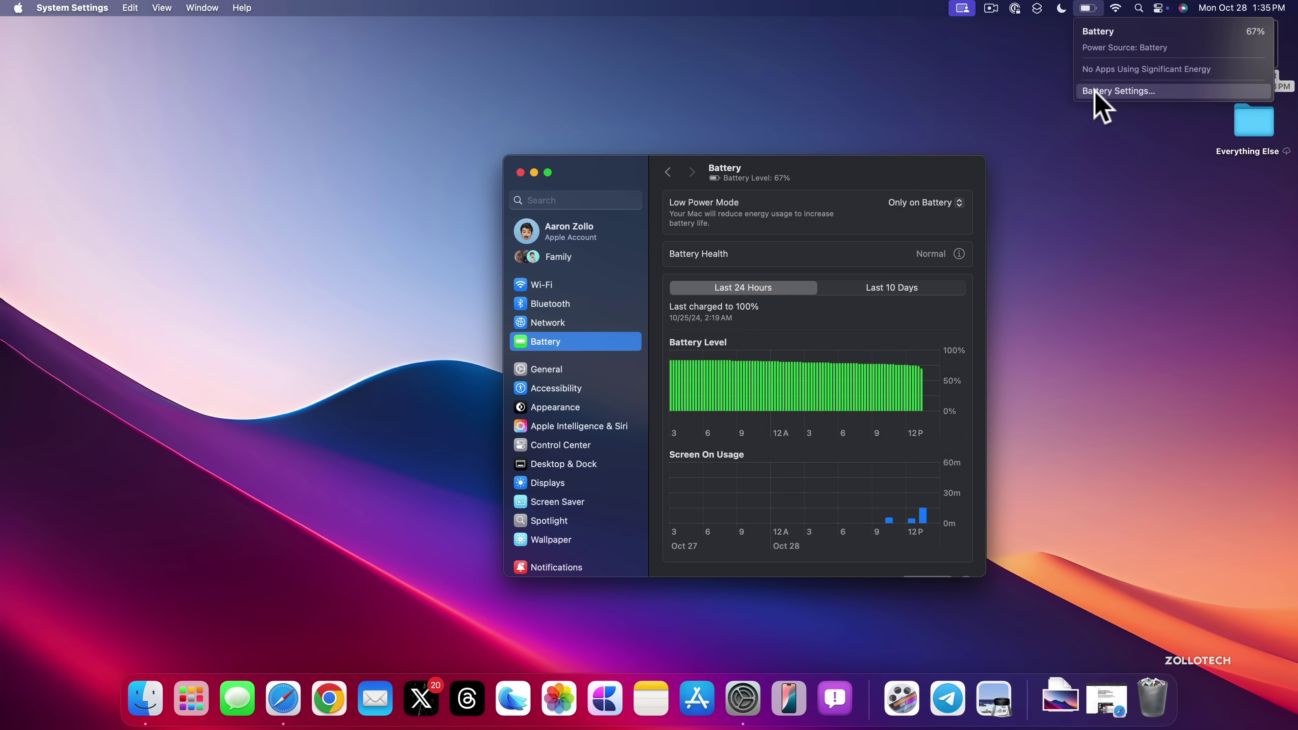
click(520, 172)
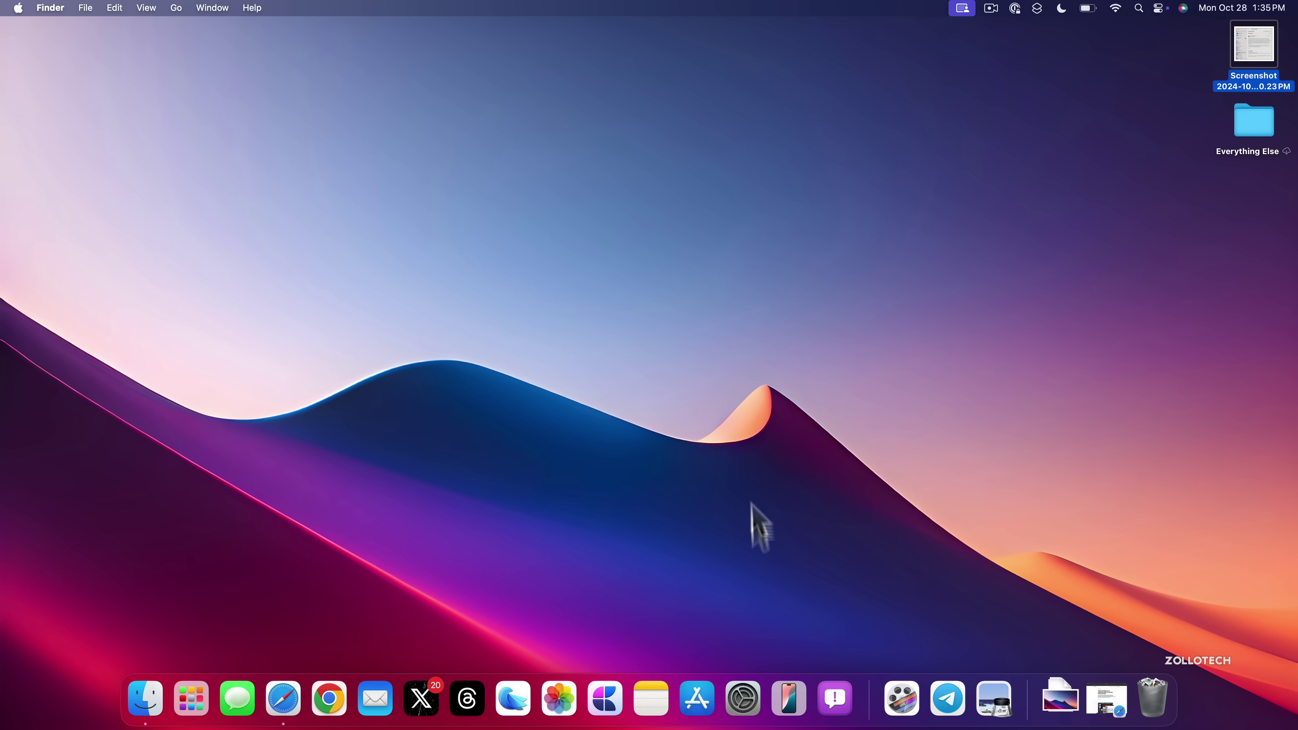
Drag the newest photo from the mirrored iPhone's Photos onto the Mac desktop, then close mirroring
click(795, 700)
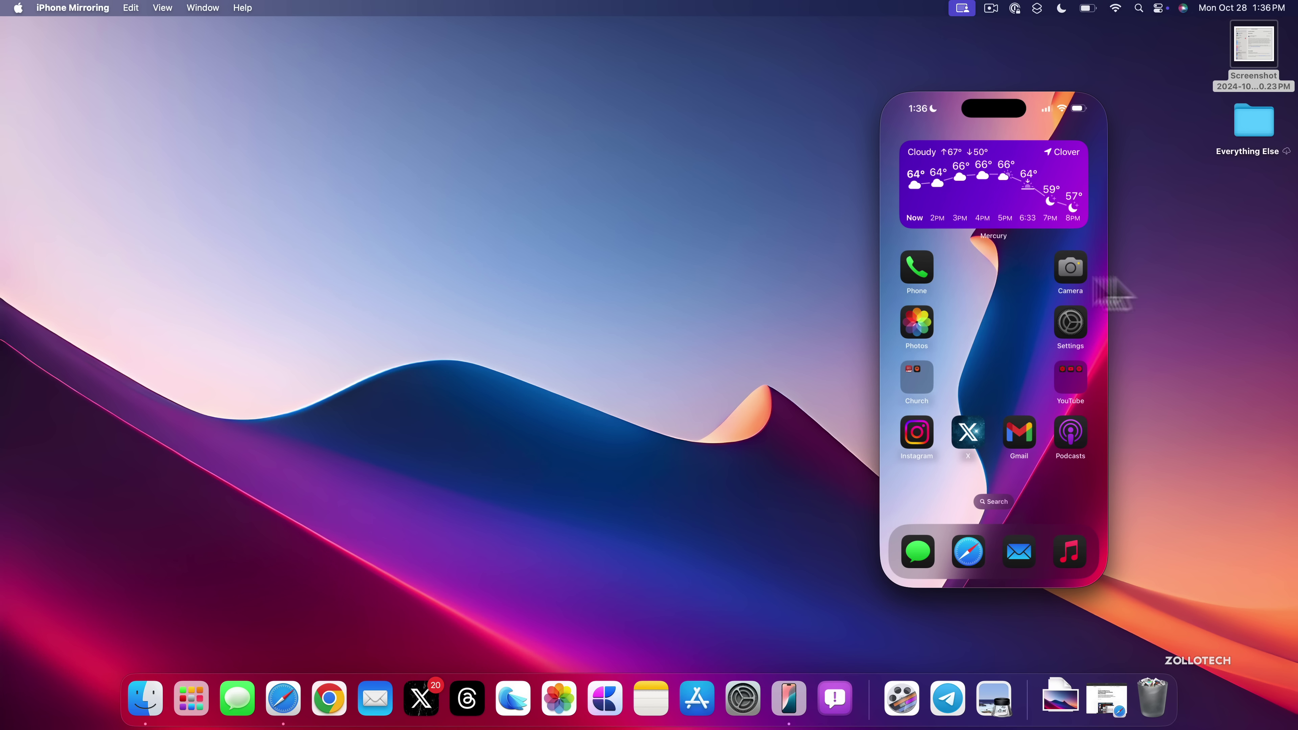
click(925, 336)
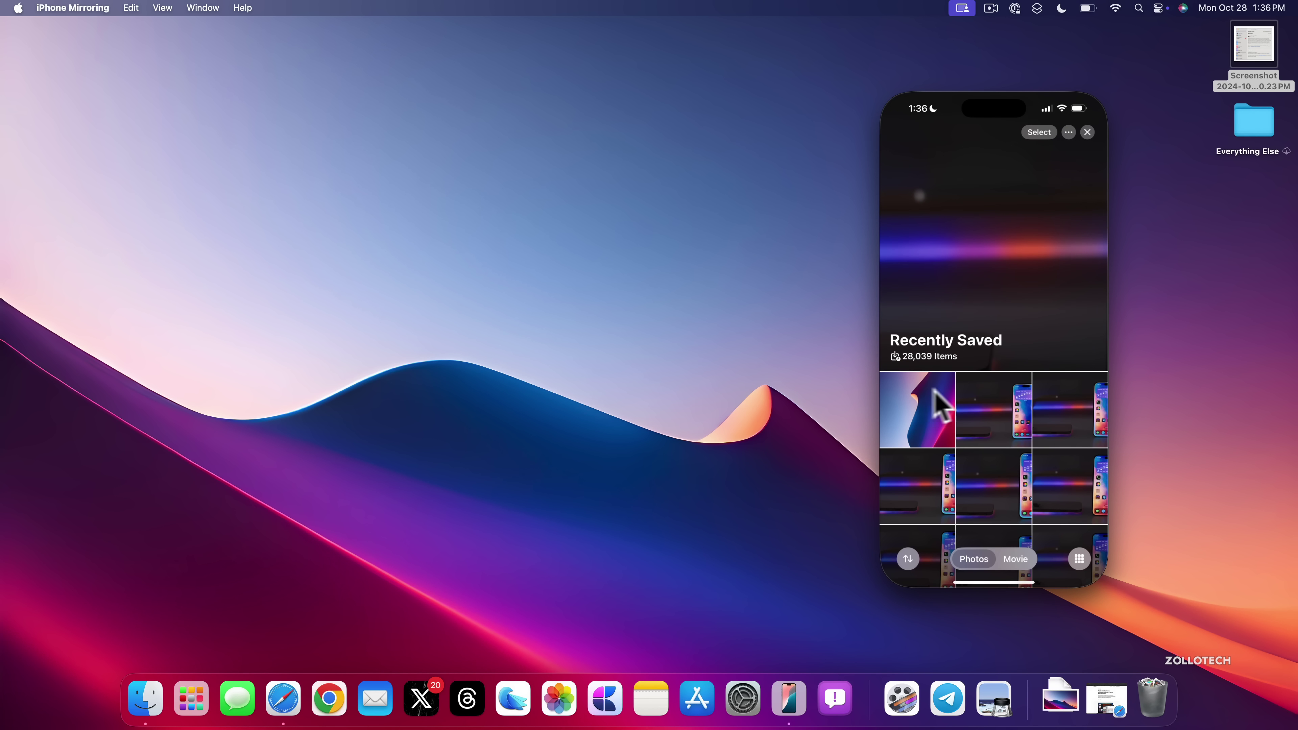
drag(919, 409, 1210, 366)
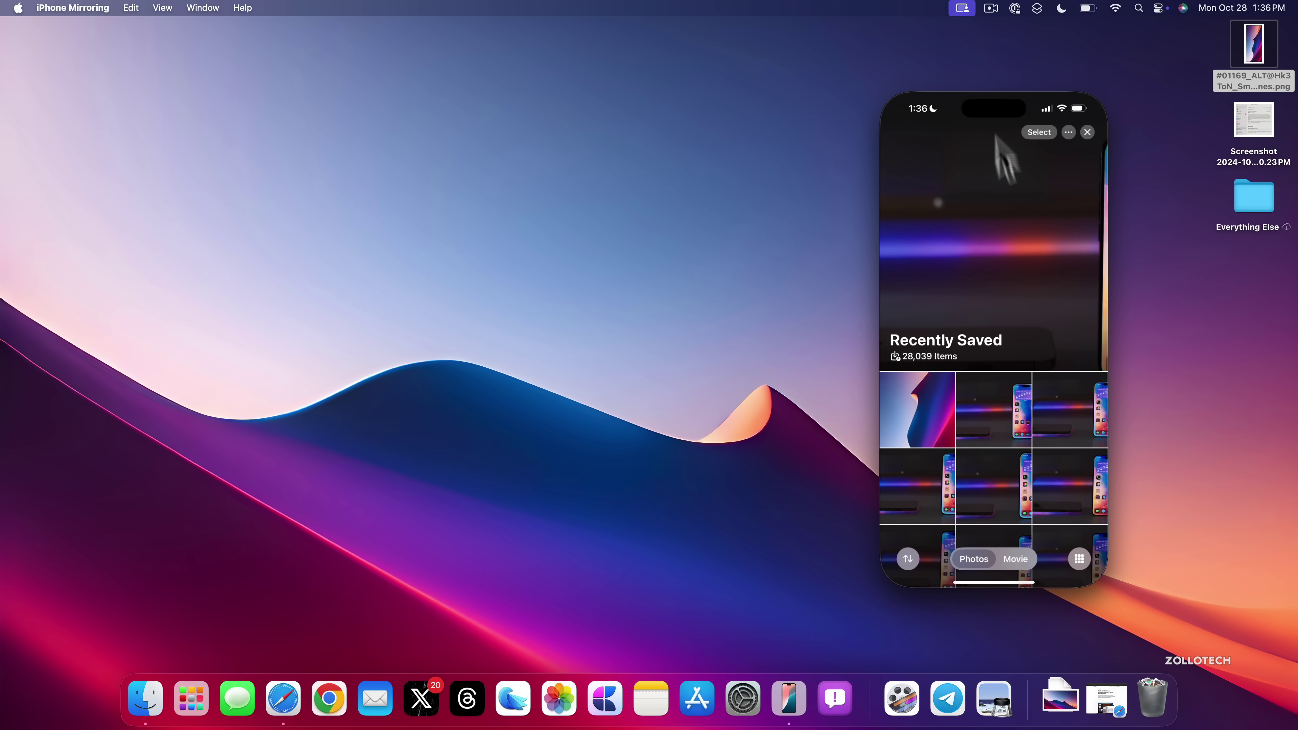
mouse_move(989, 82)
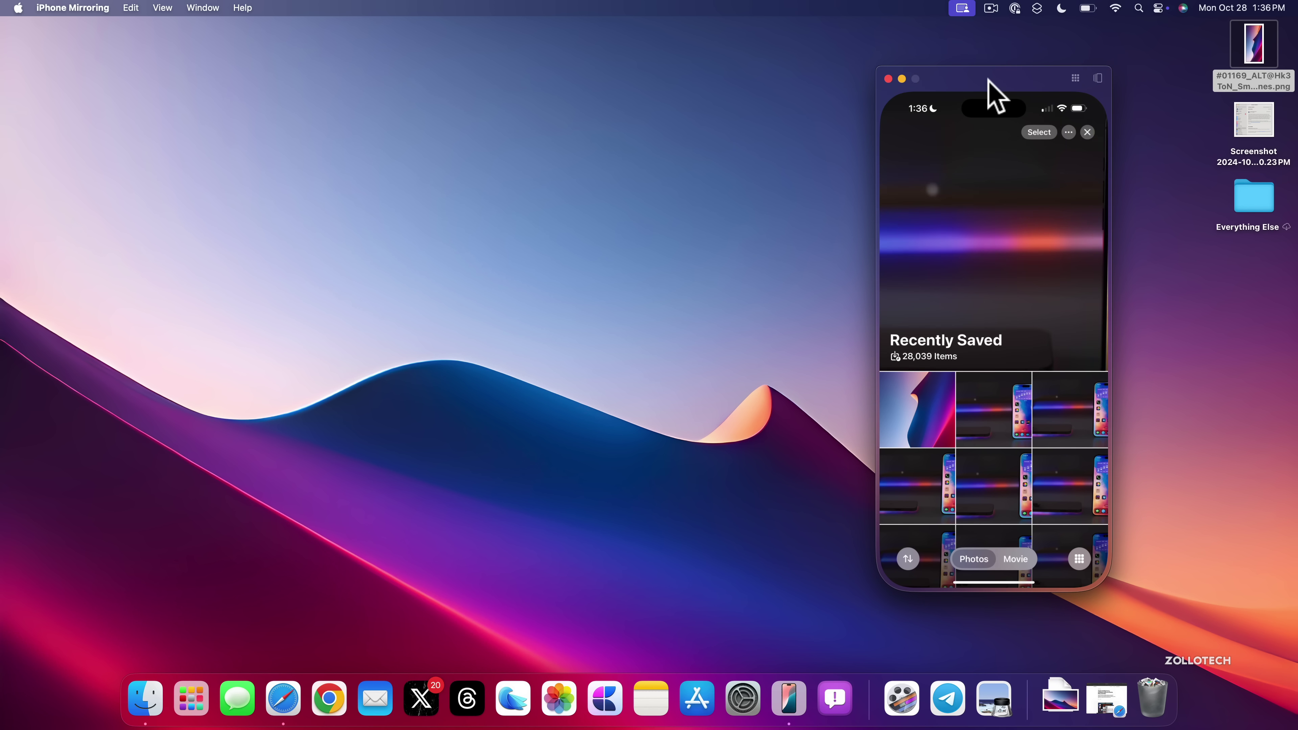
click(888, 78)
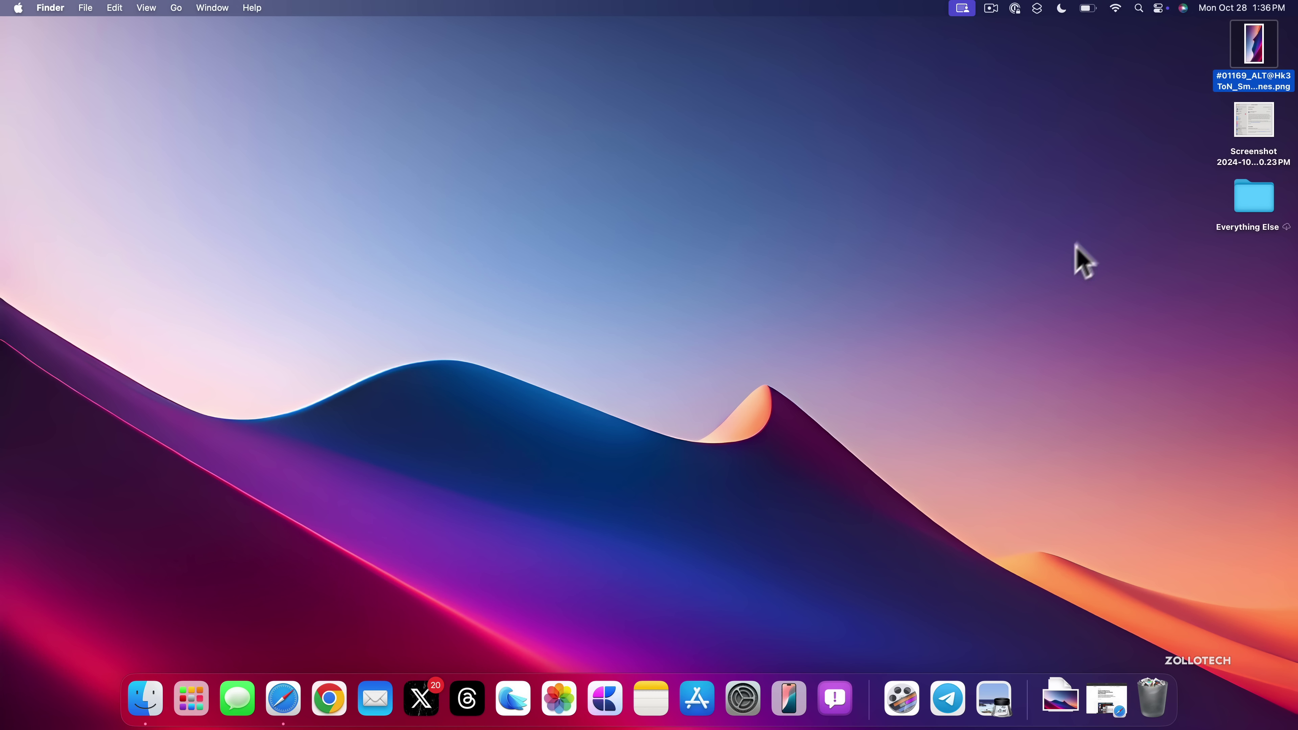
click(1076, 233)
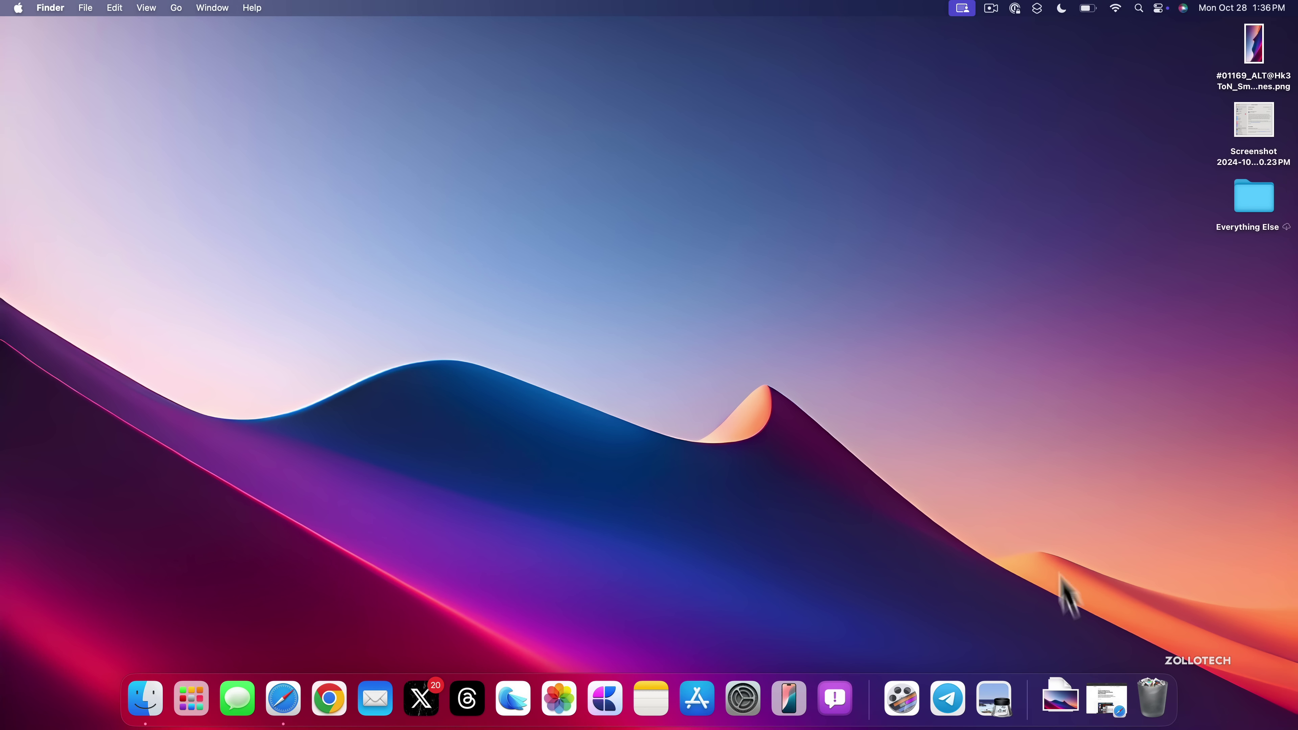
Check the Newsroom article's Availability bullet for U.S. English support, then close Safari
click(1104, 695)
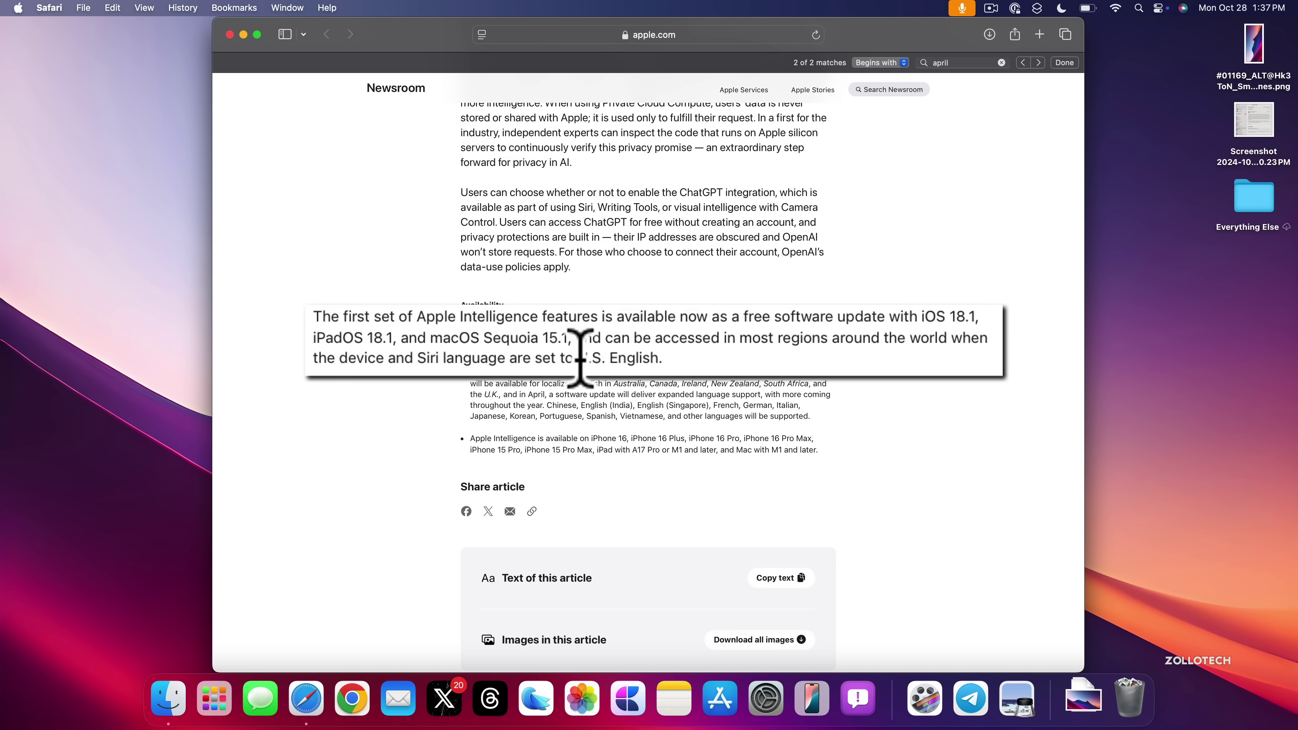
drag(611, 353, 736, 360)
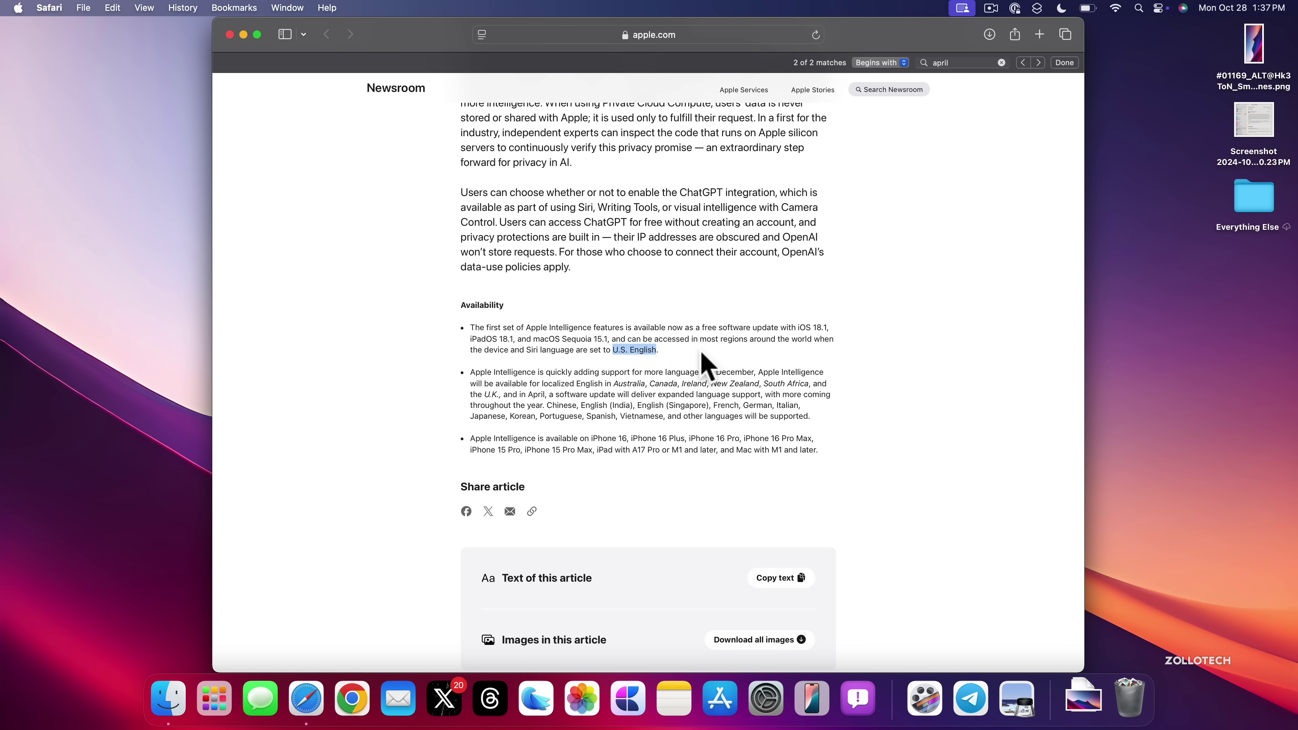
mouse_move(593, 379)
click(229, 35)
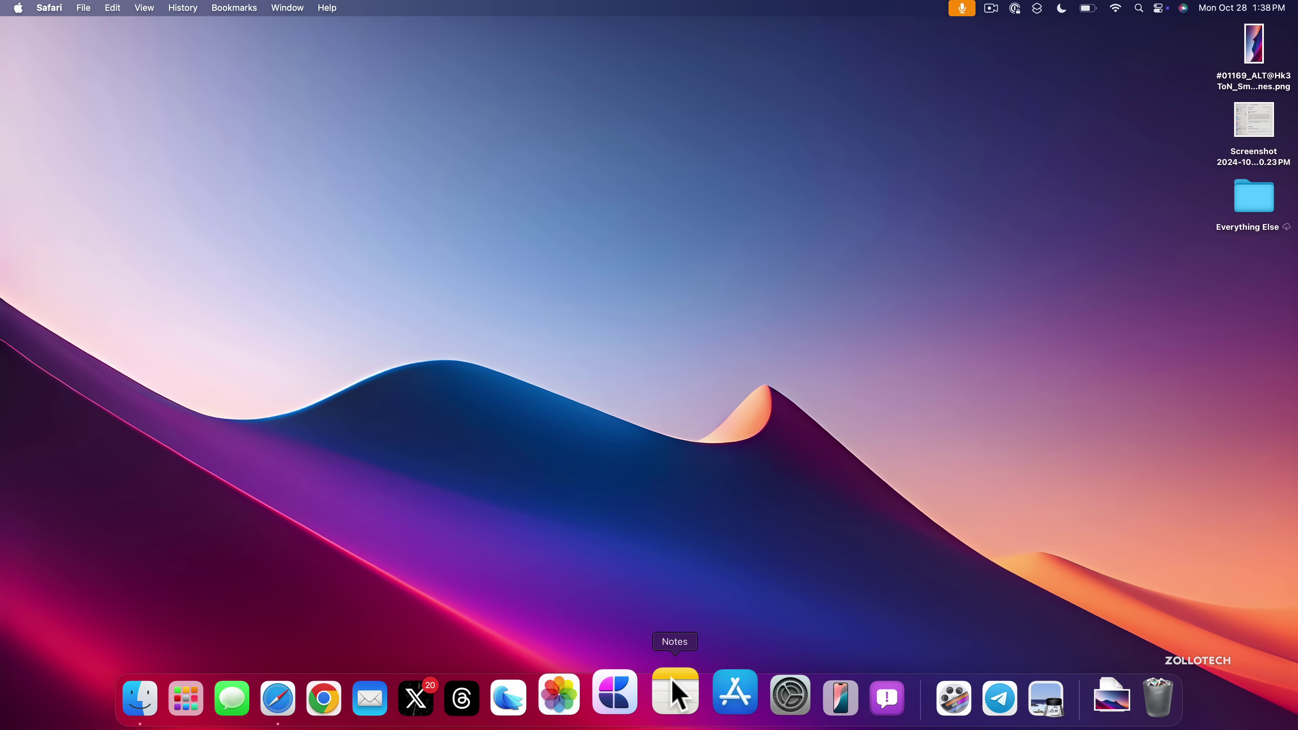
Proofread the iOS 18.1 note with Writing Tools, then undo the proofreading corrections
click(676, 697)
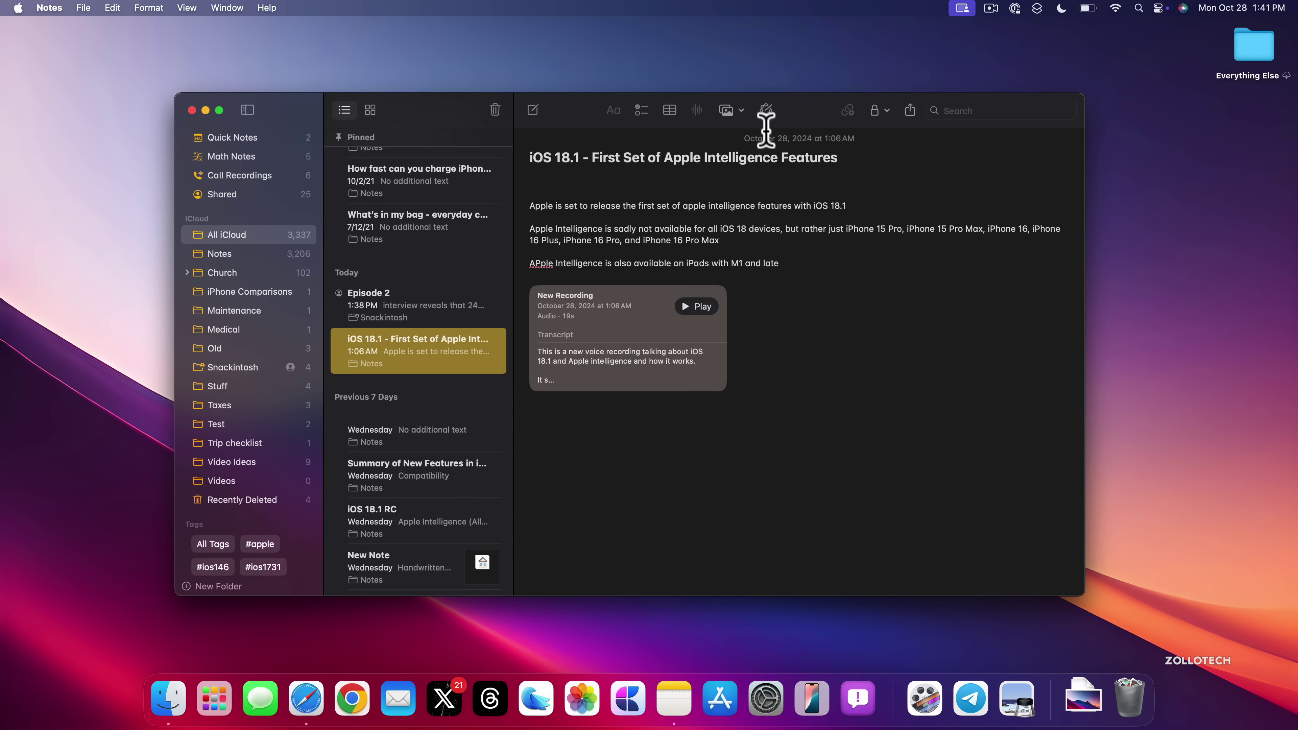
click(765, 110)
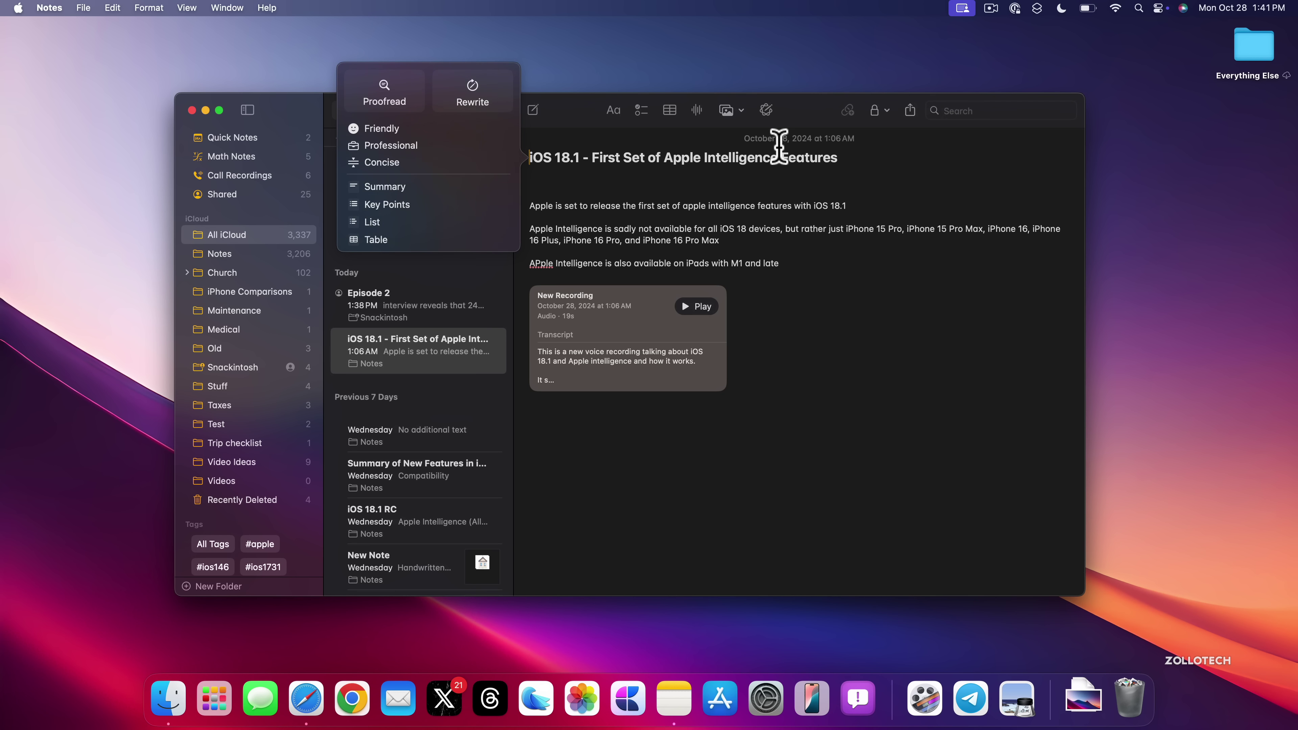
click(381, 97)
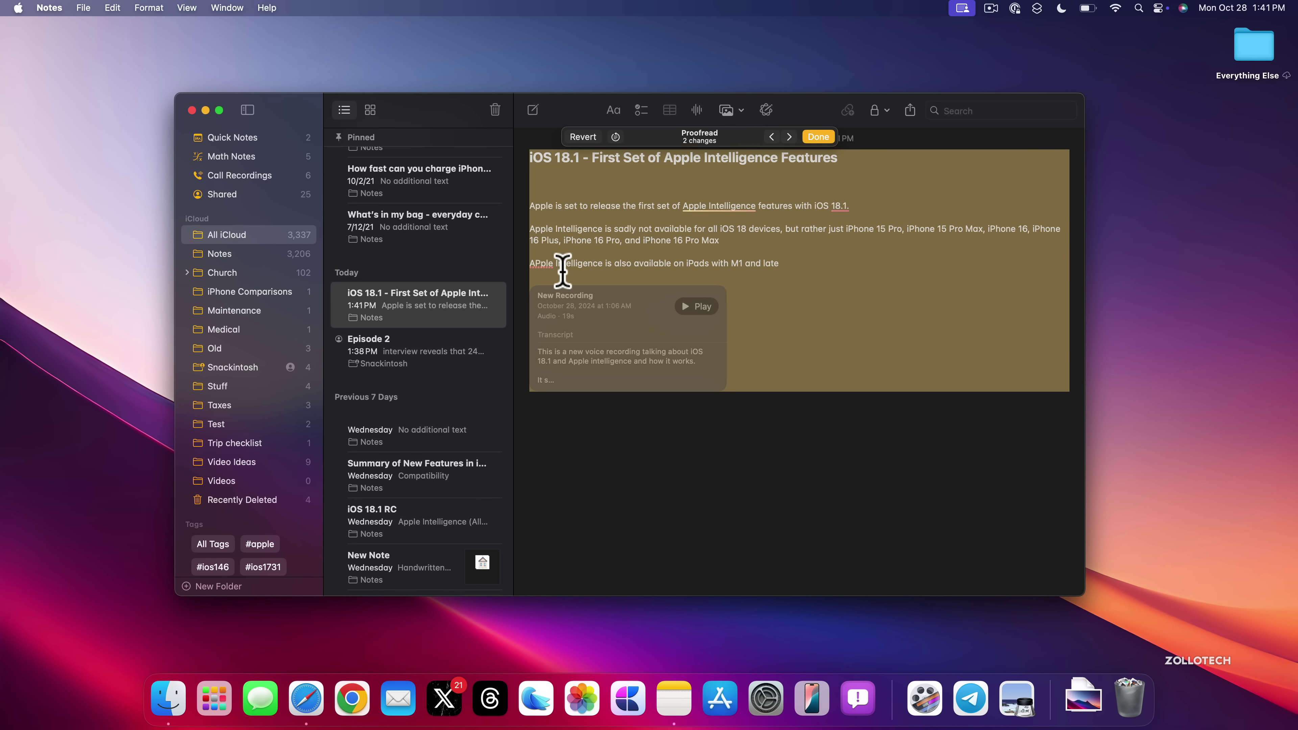
click(583, 137)
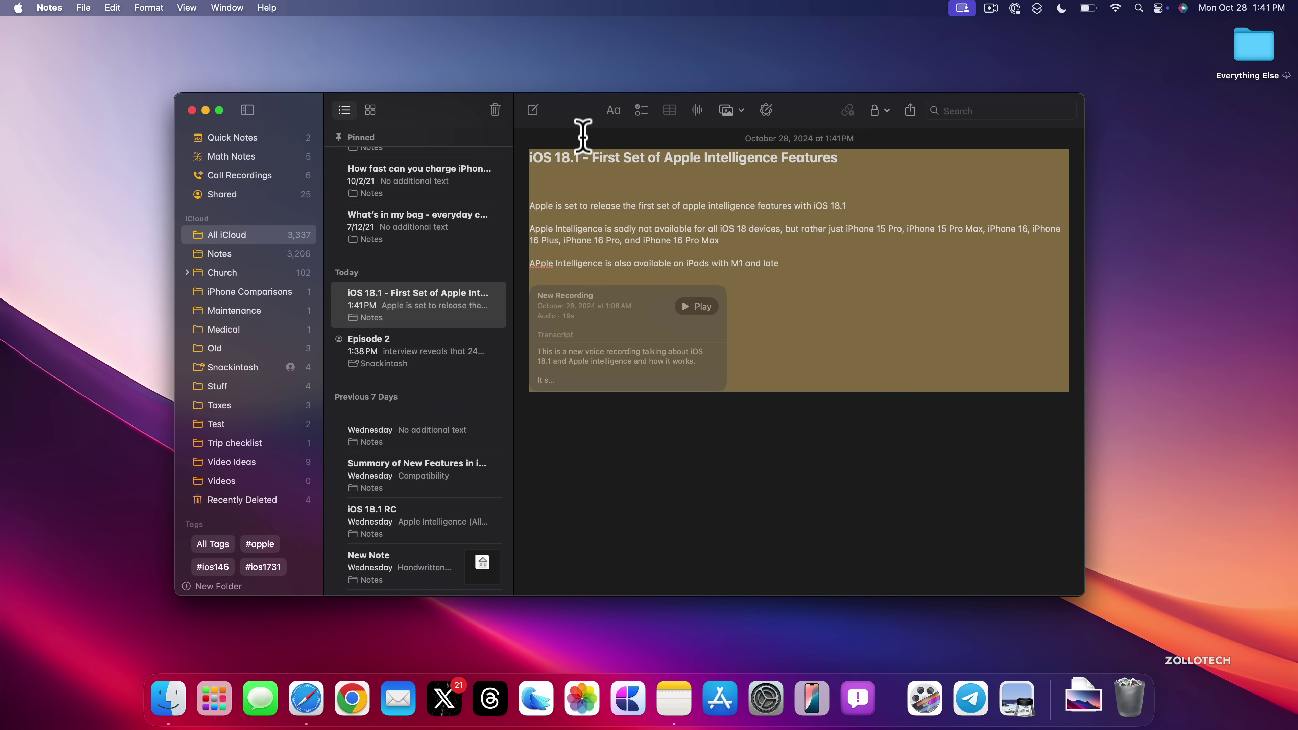
Generate Key Points for the note with Writing Tools and dismiss the summary
click(766, 110)
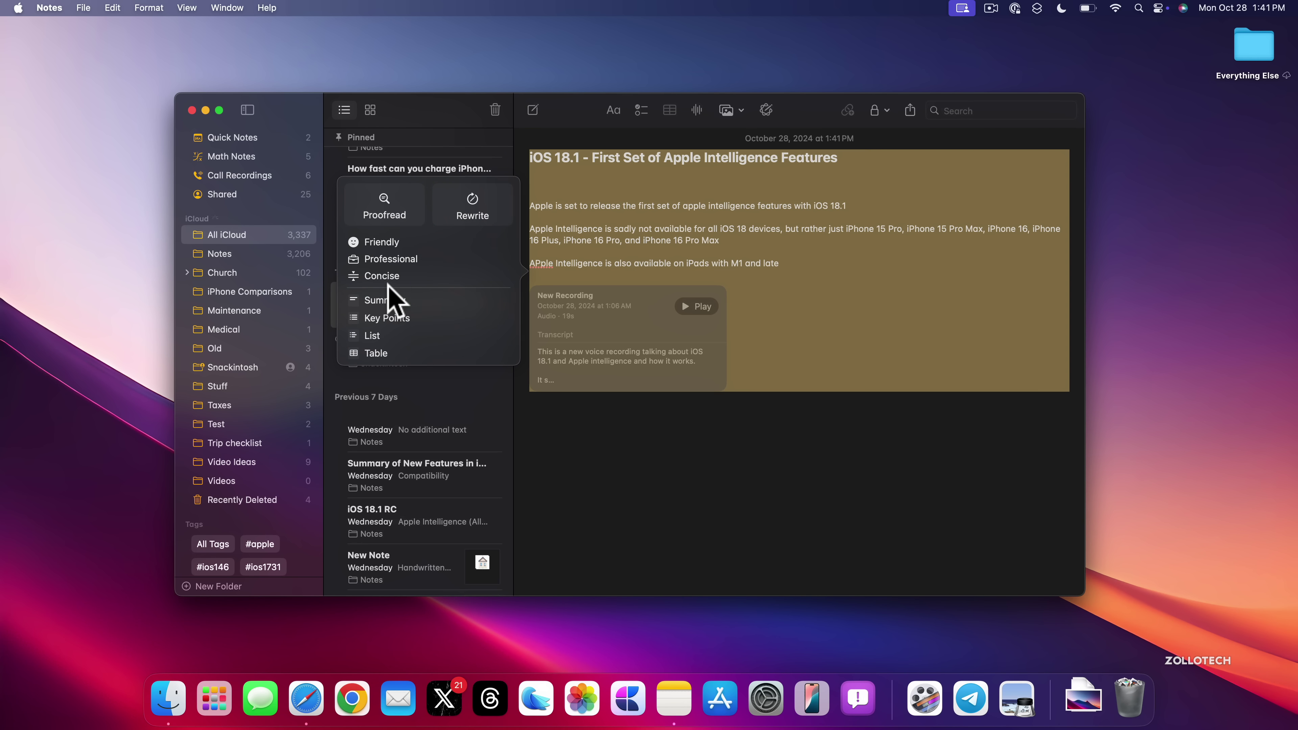
click(386, 318)
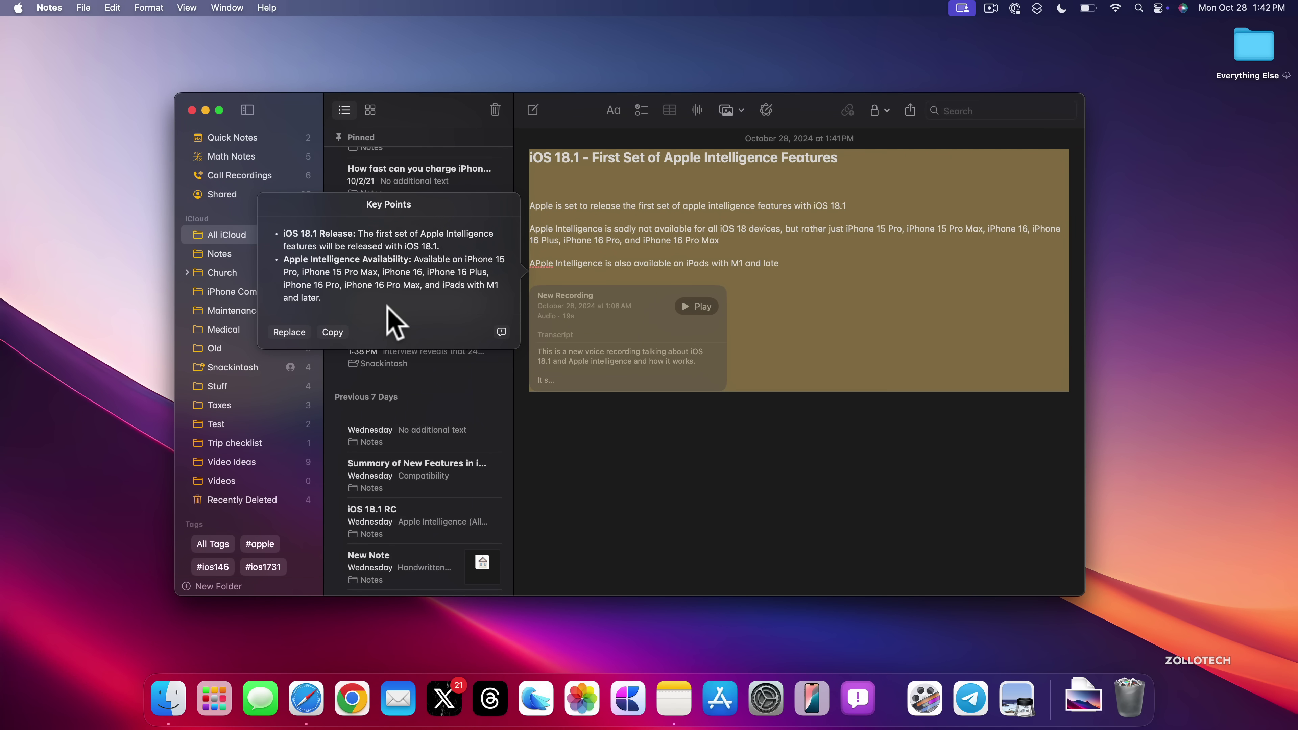
click(688, 391)
Correct 'APple' to 'Apple' using the spelling suggestion
right_click(538, 263)
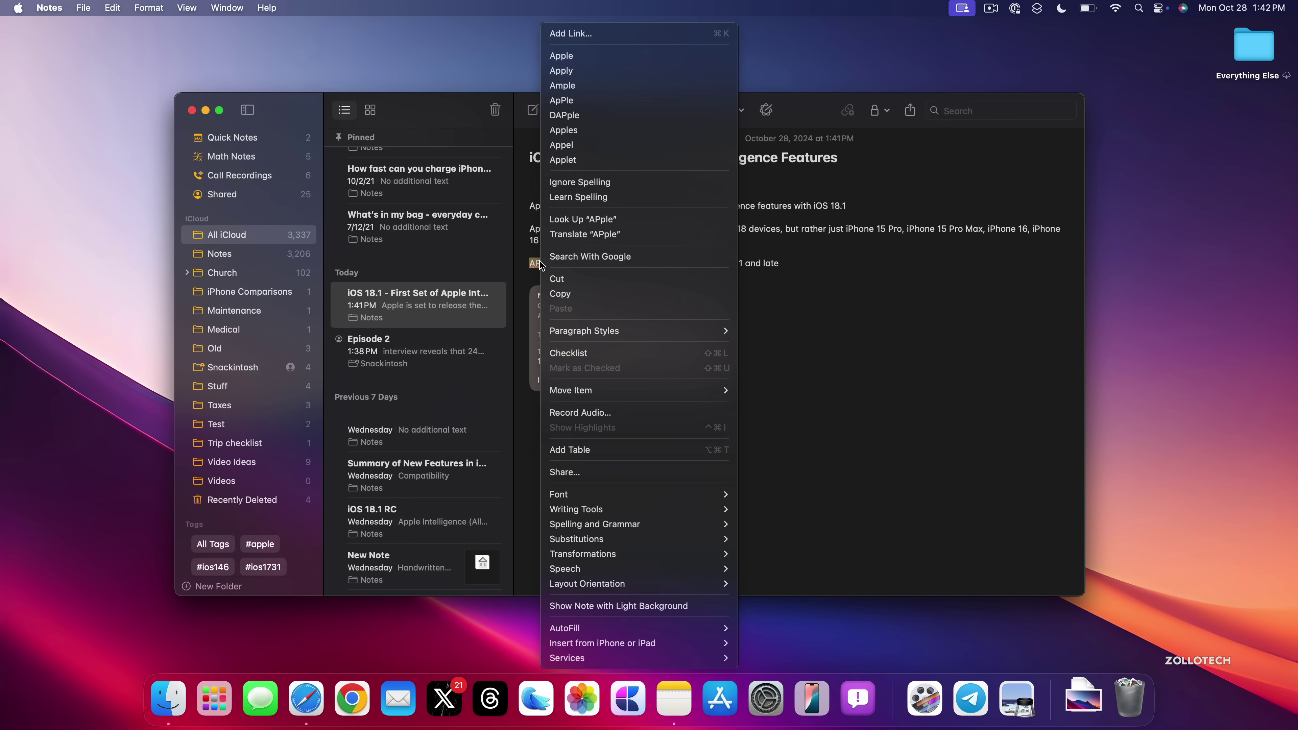
click(588, 56)
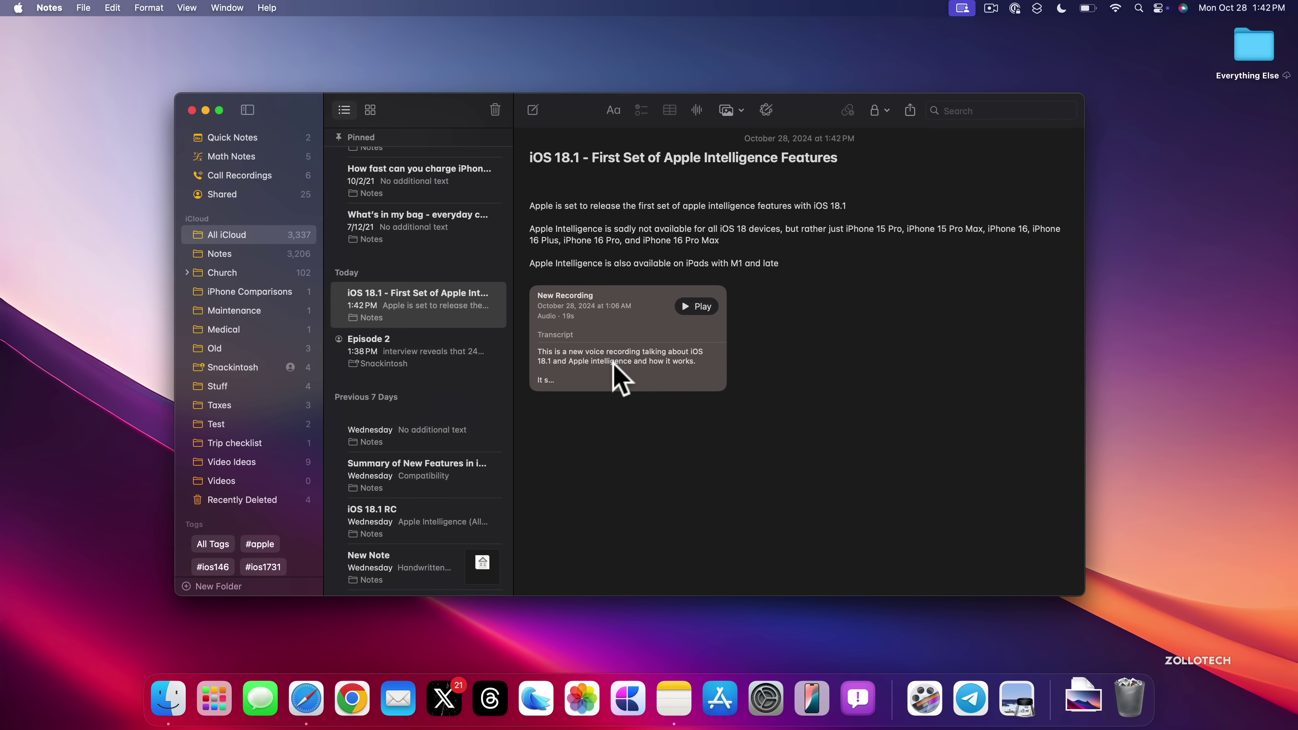
click(626, 363)
Open the New Recording's transcript, toggle the waveform view and options menu, then quit Notes
click(630, 378)
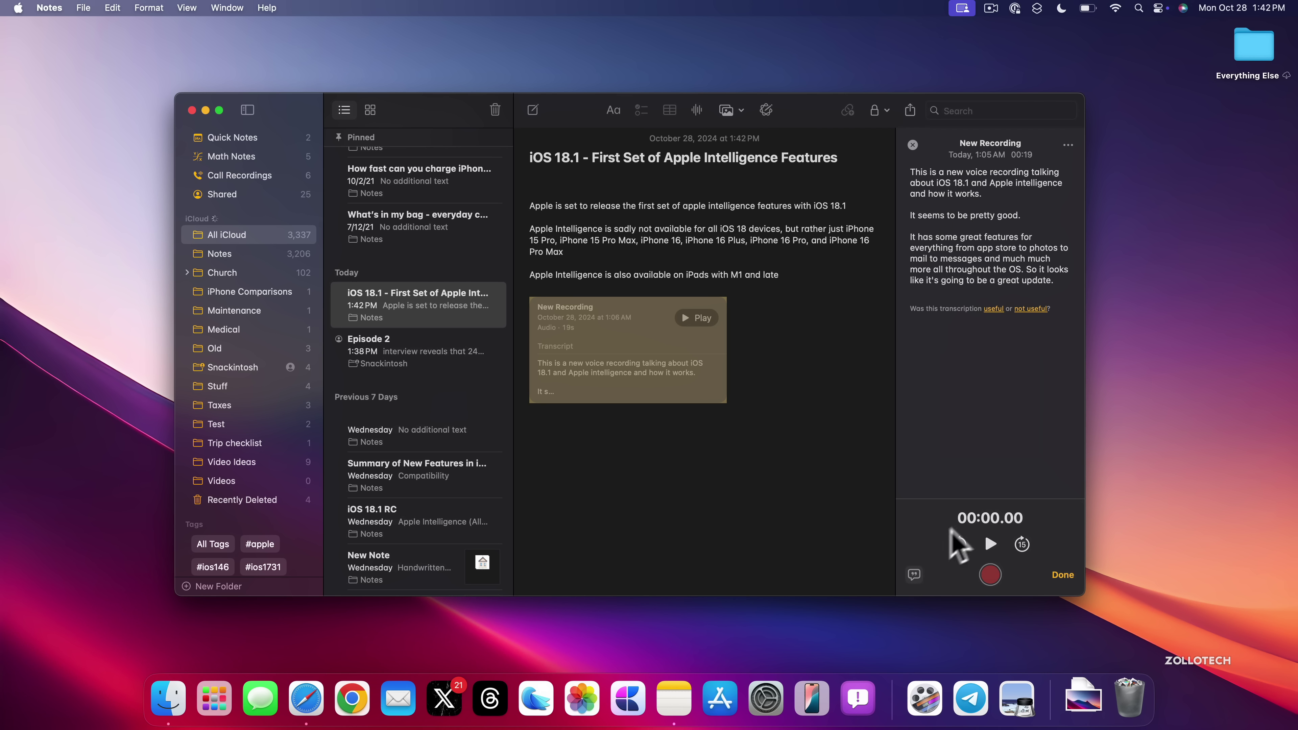
click(915, 576)
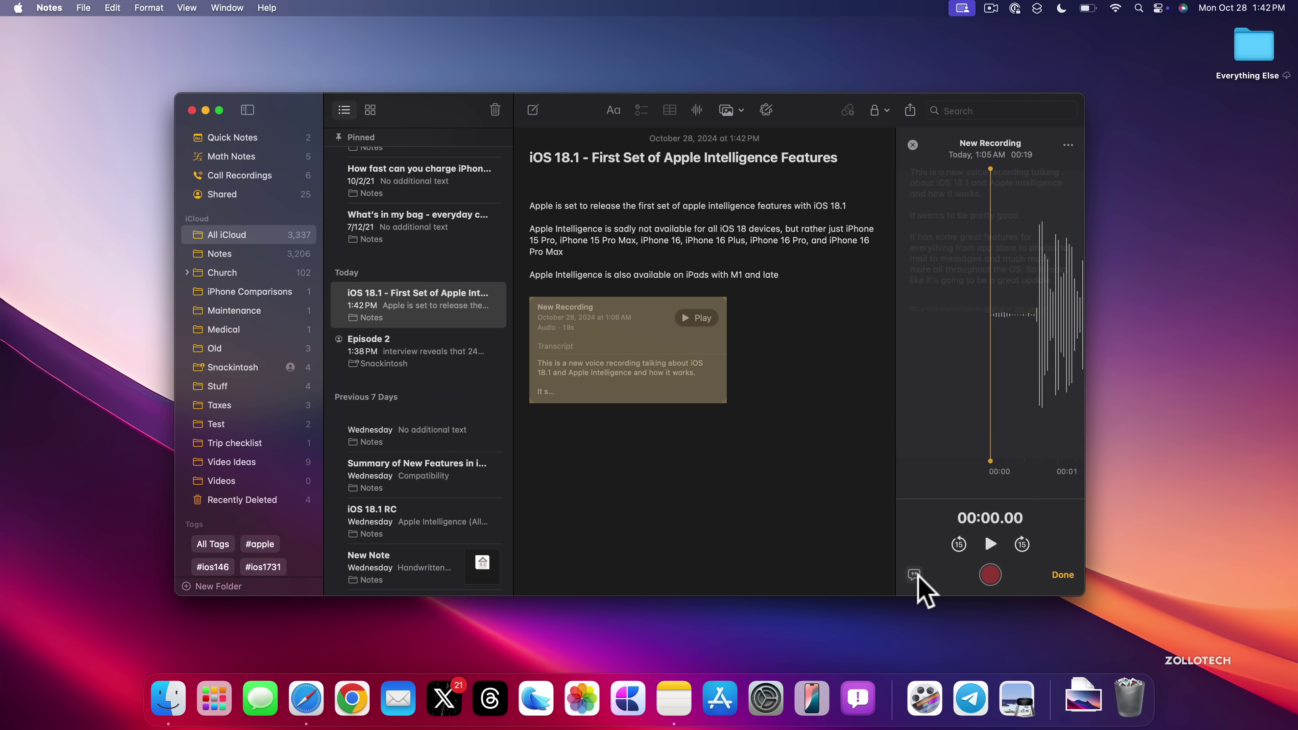
click(915, 575)
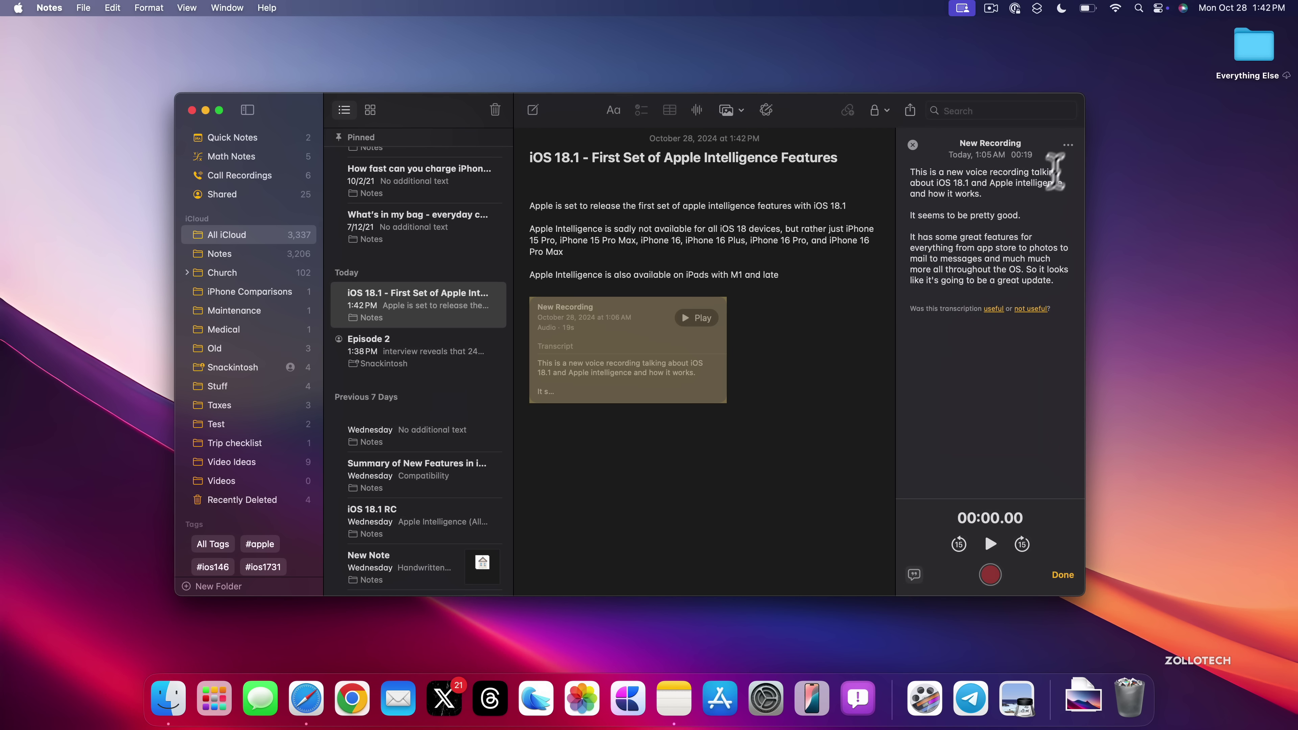
click(1067, 146)
click(992, 253)
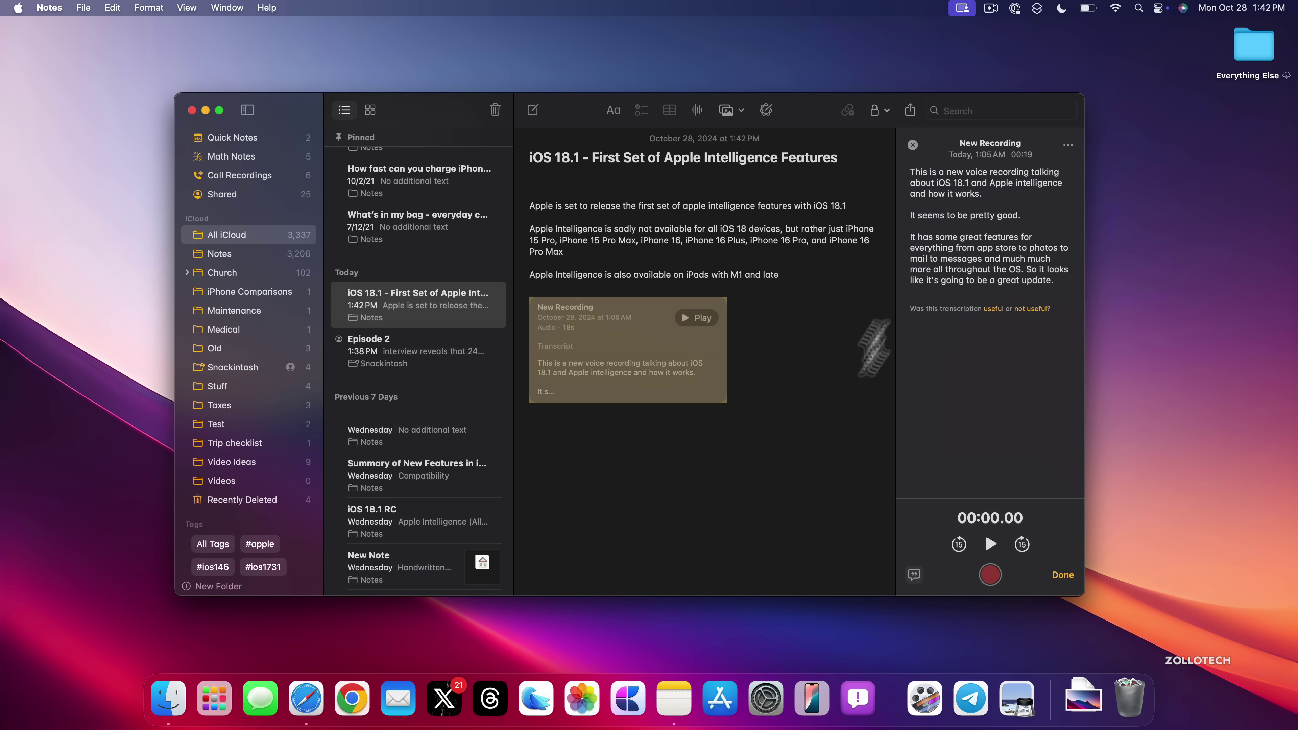
click(852, 417)
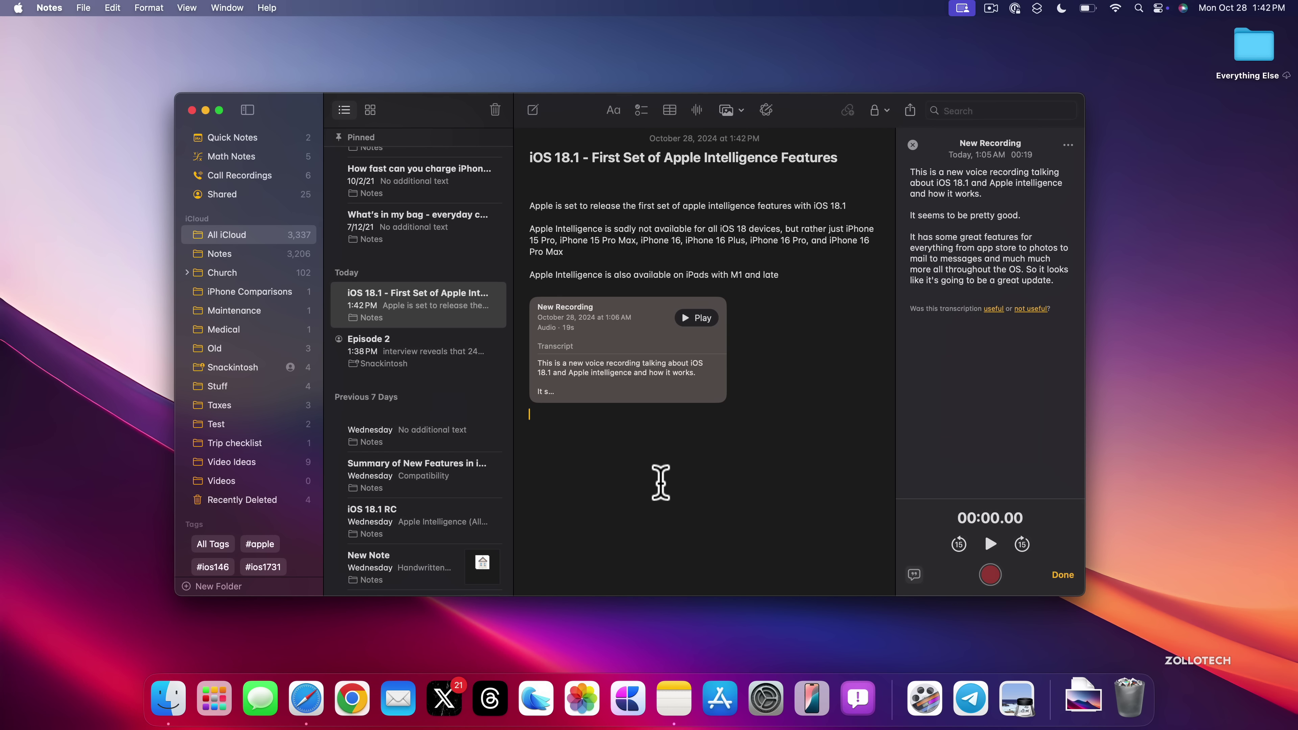
key(super+q)
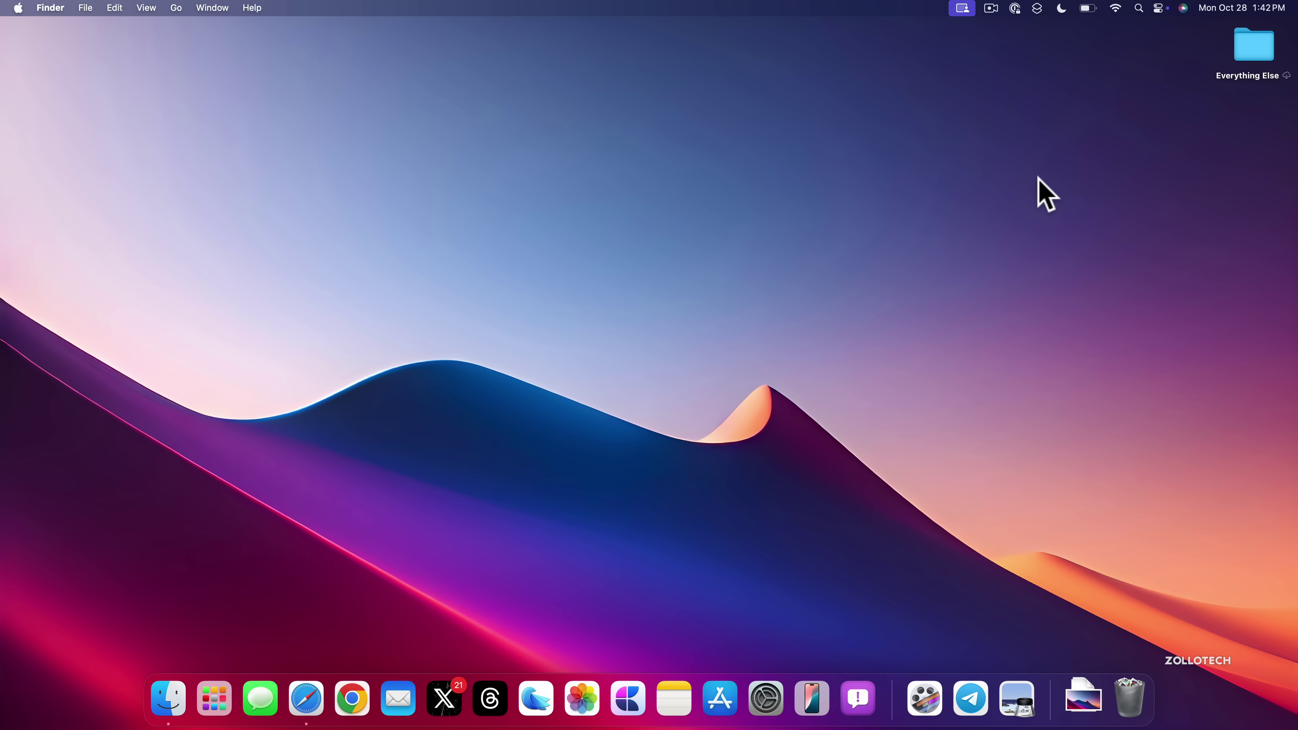
Invoke Siri, open the Apple Intelligence & Siri settings page, and summon Type to Siri
click(1183, 8)
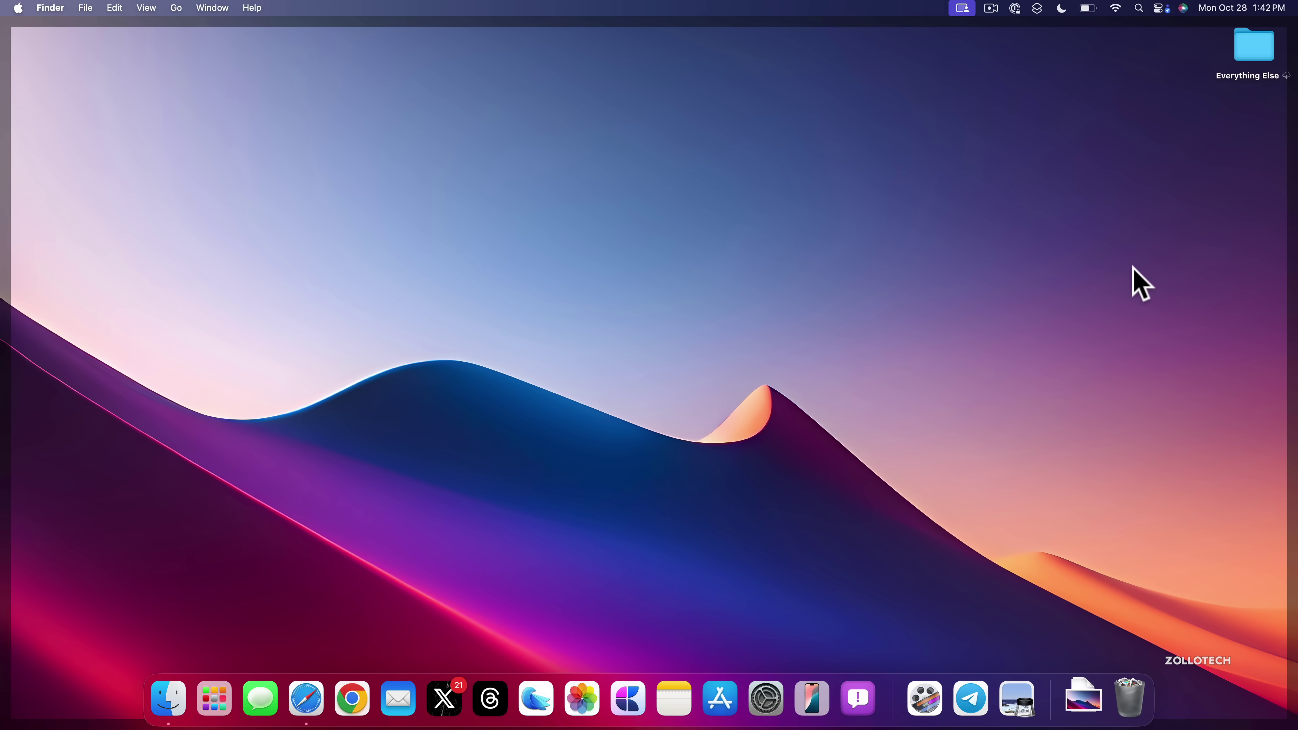
click(765, 698)
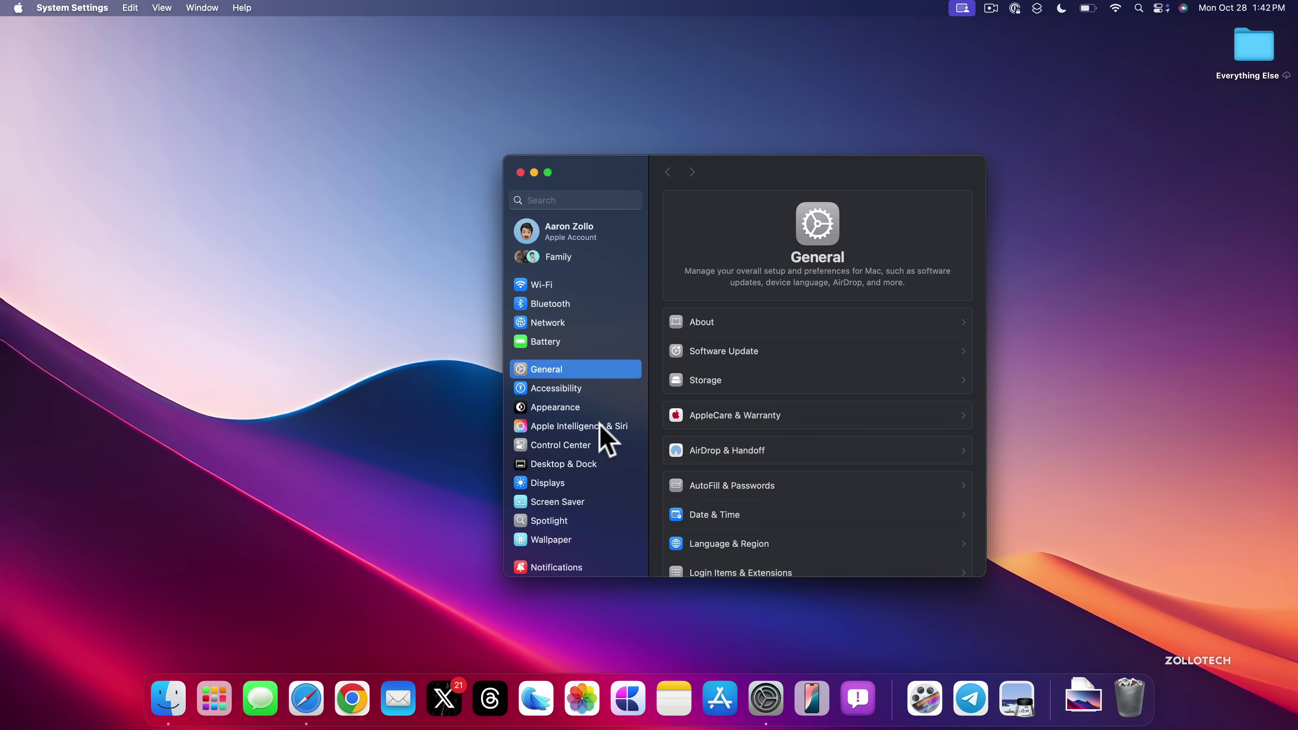
click(595, 427)
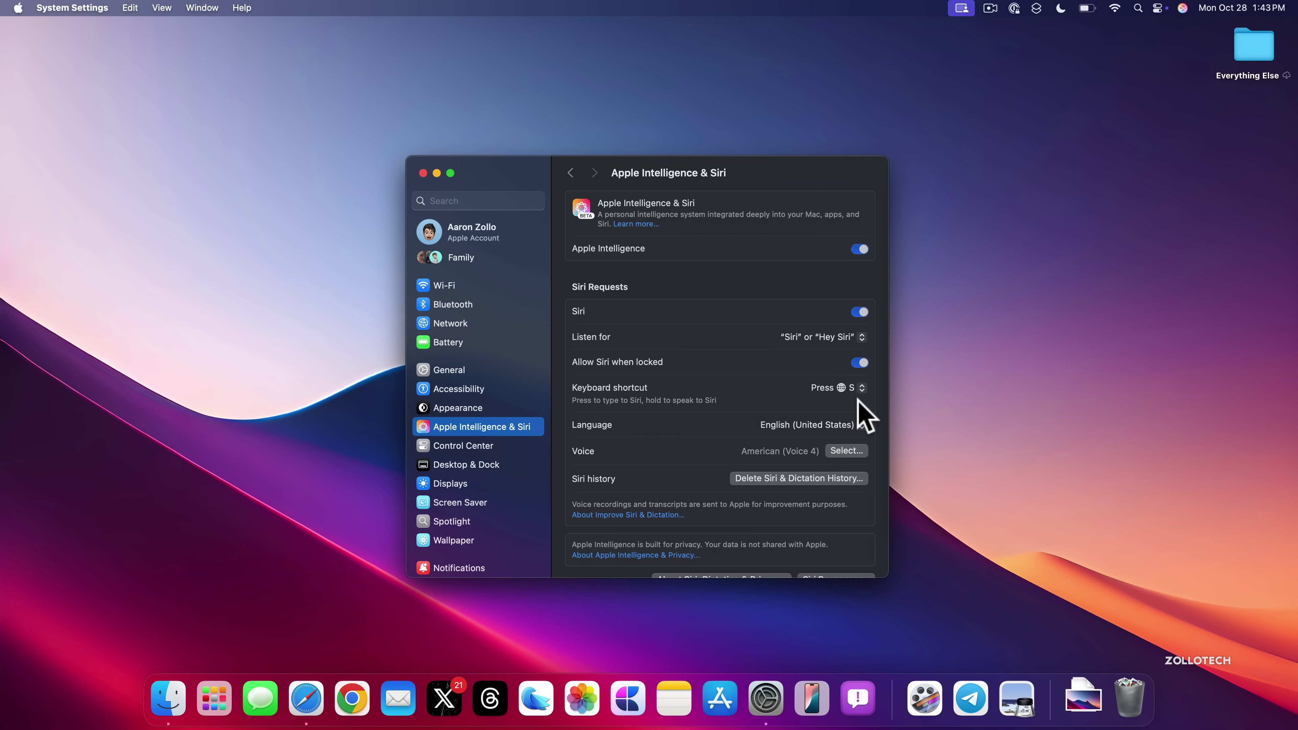
key(fn+s)
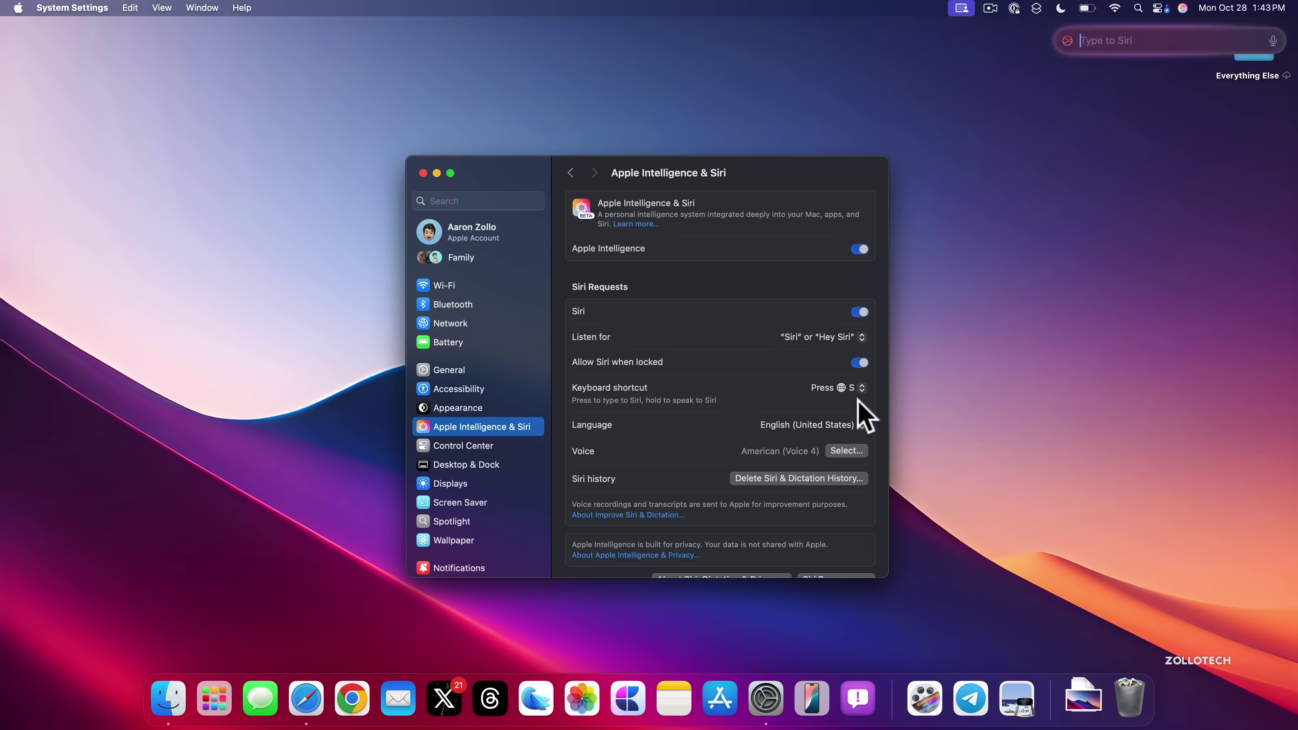
Ask Siri 'whats the next f1 race', then follow up with 'how abotu after that'
click(1129, 96)
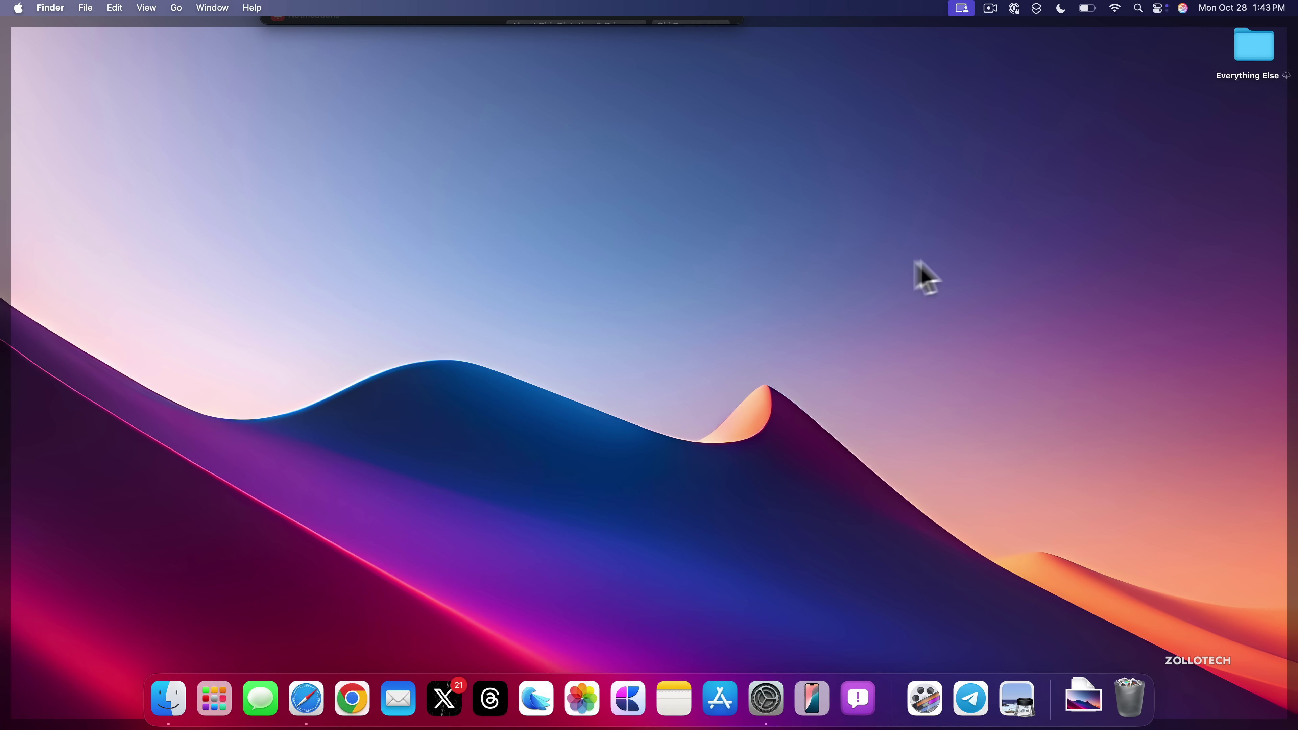
key(fn+s)
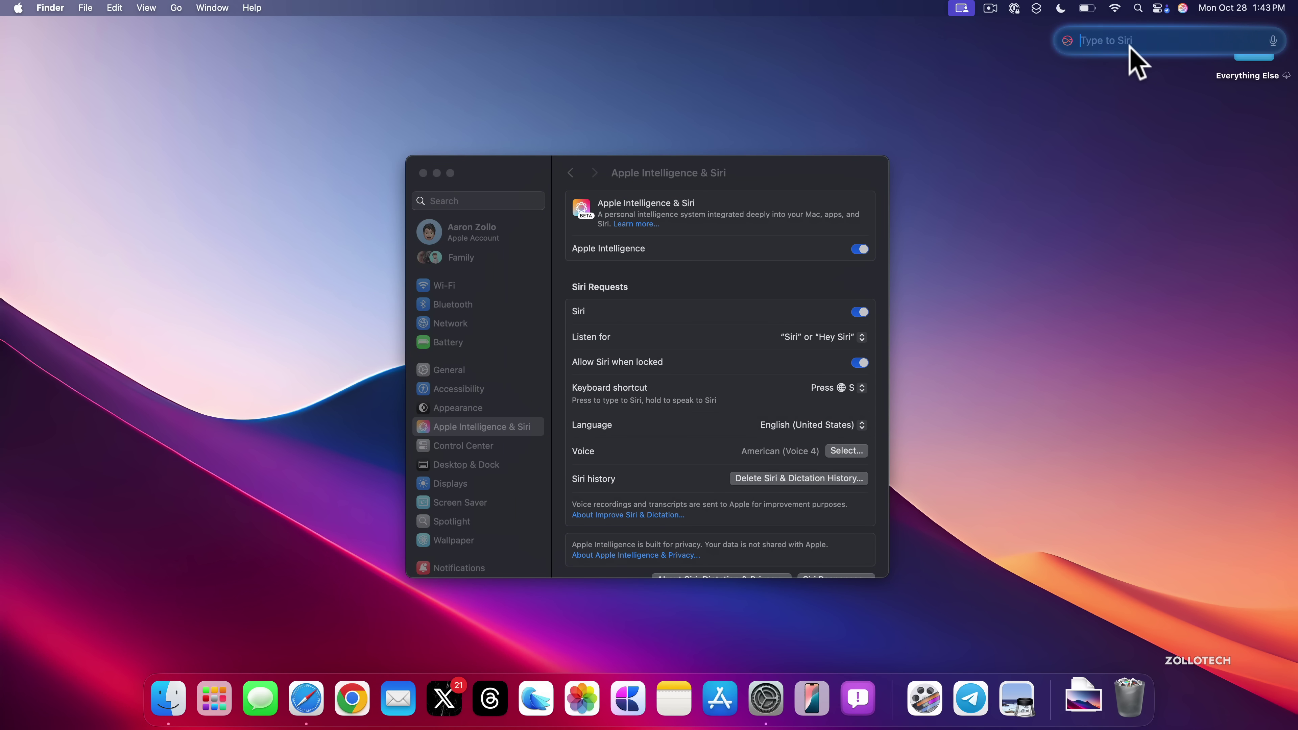
text(whats t)
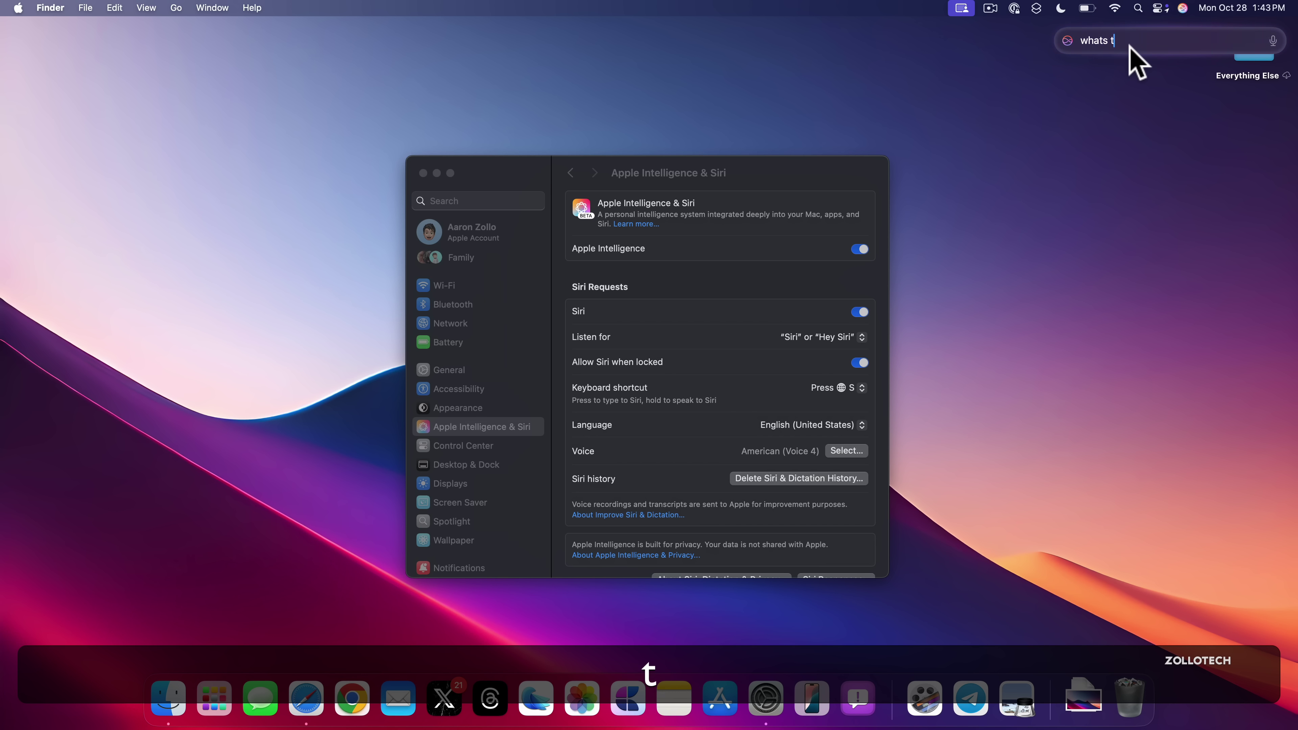
text(he next f1 race)
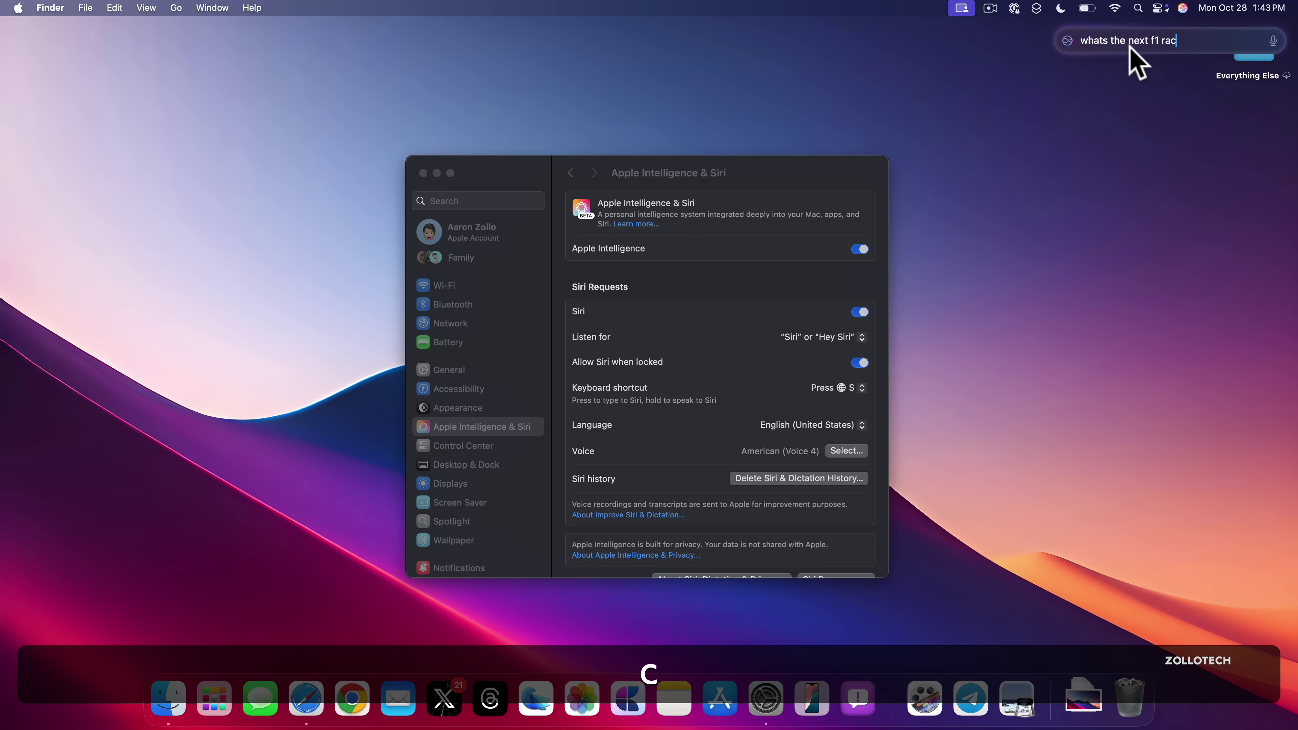
key(Return)
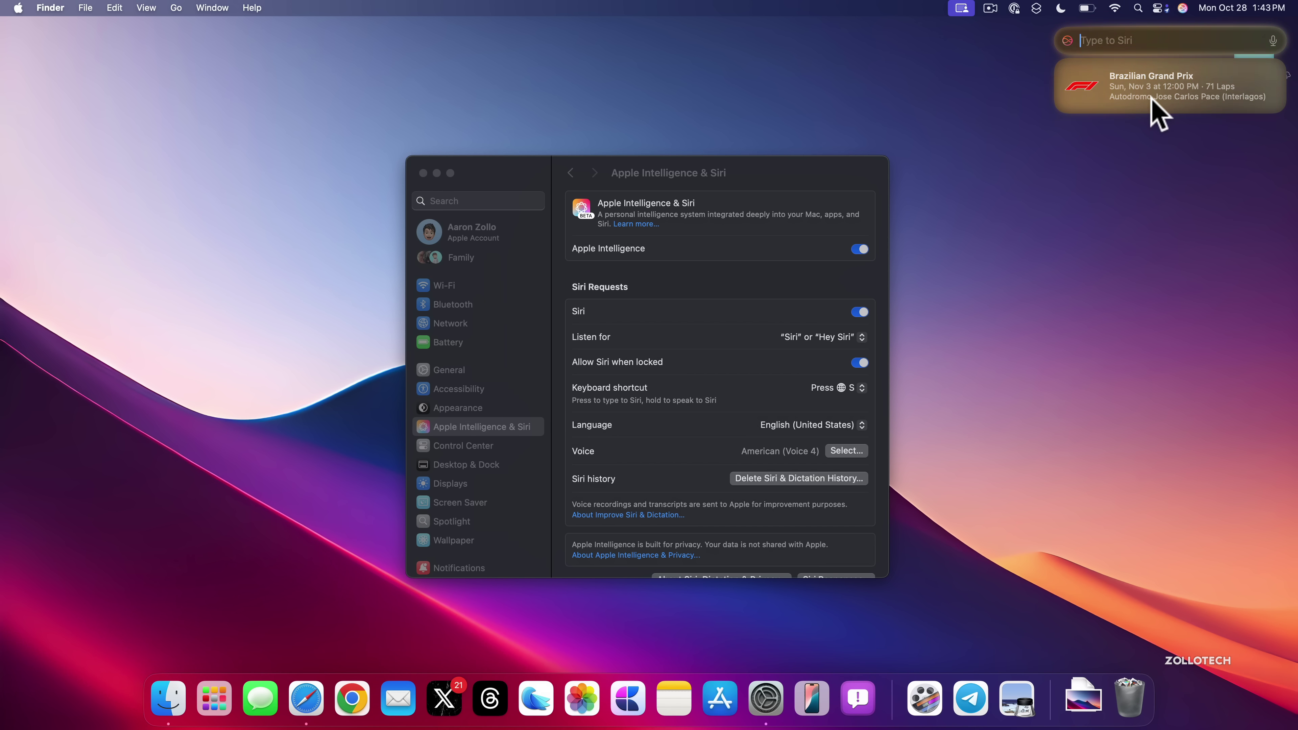
text(how abotu after )
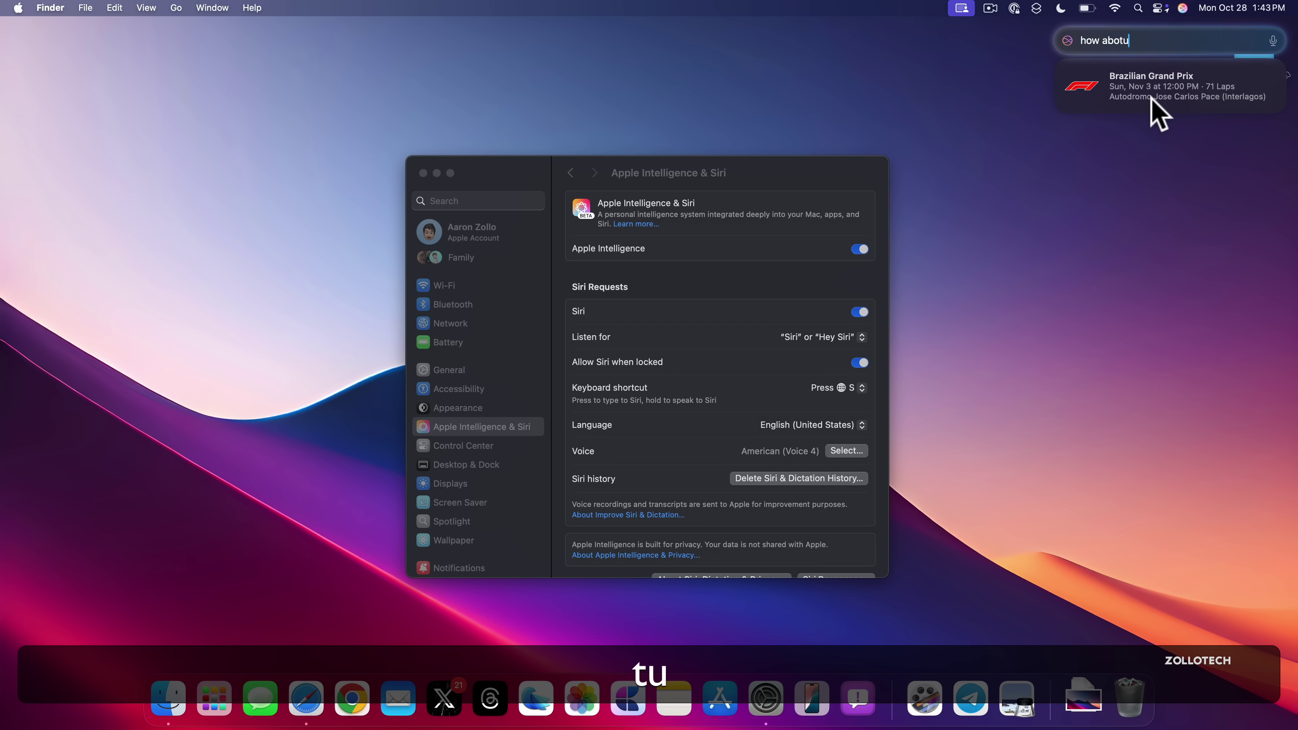
text(that)
key(Return)
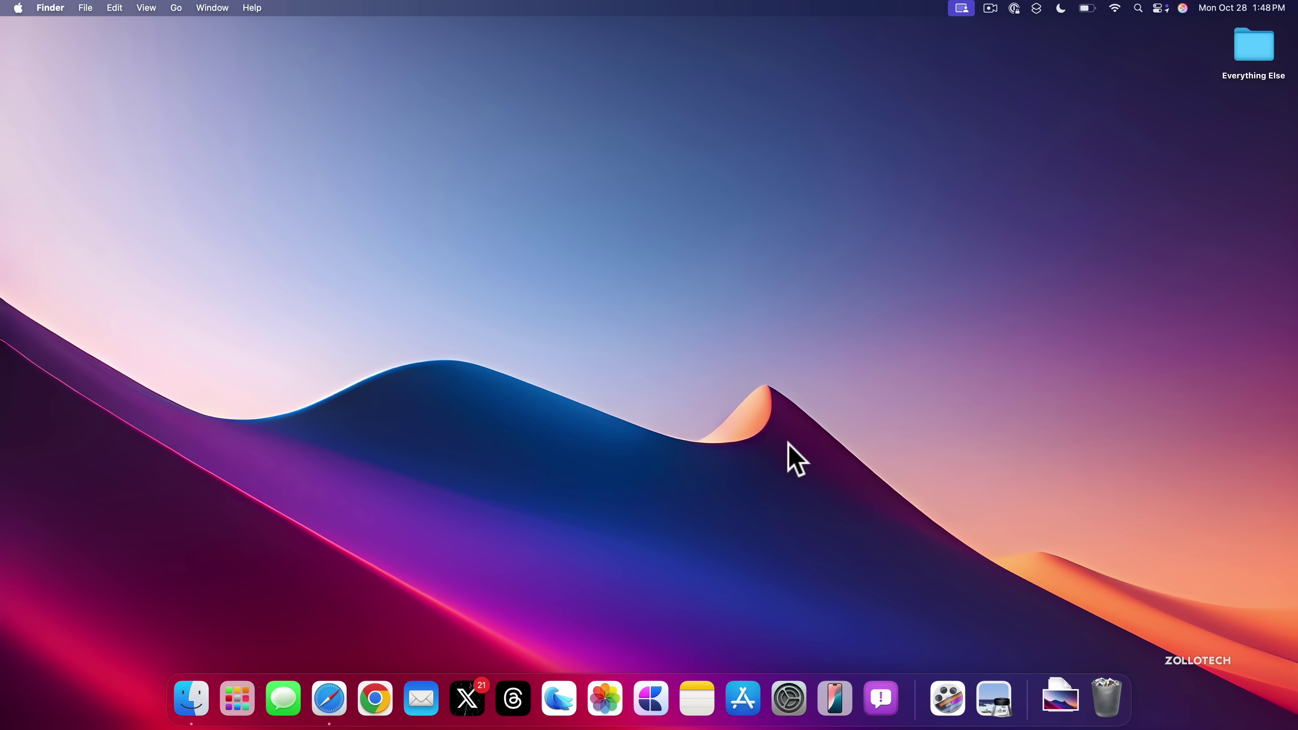
key(super)
key(super)
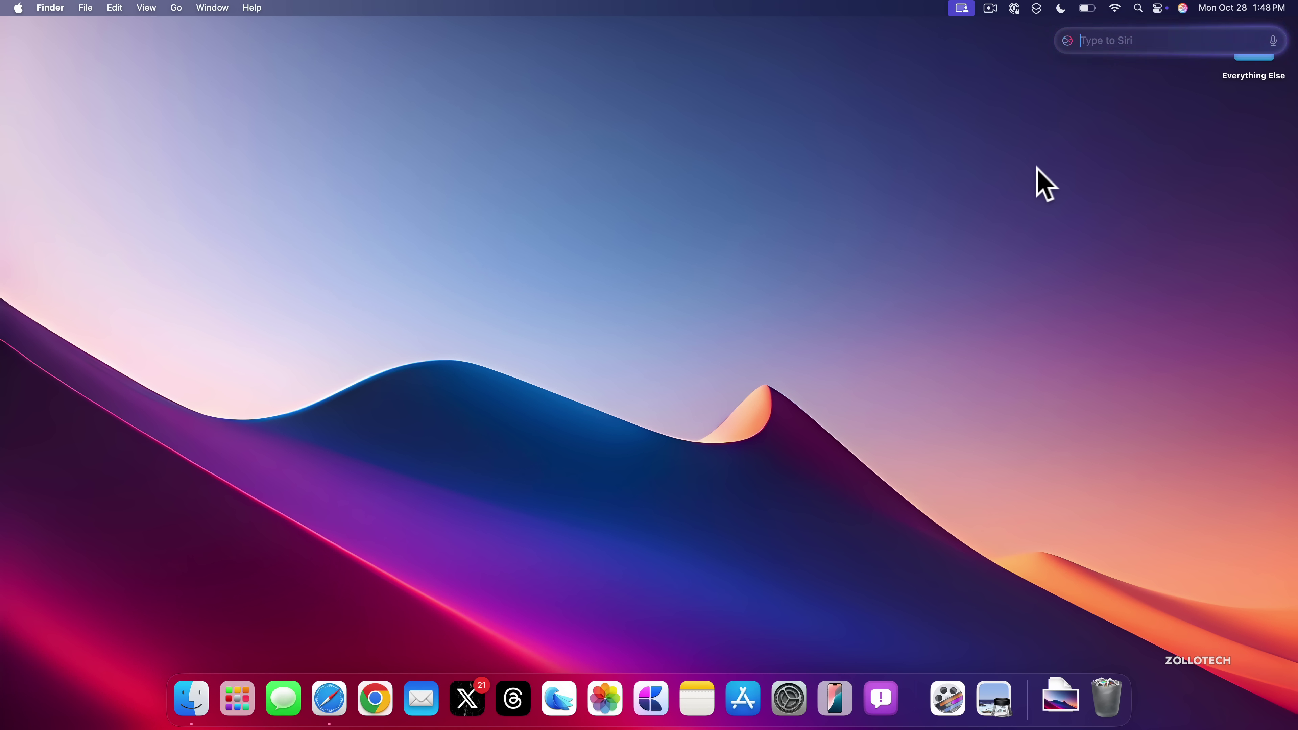
Ask Siri 'how to change a wallpaper' and 'how to change brightness', then dismiss it
text(how)
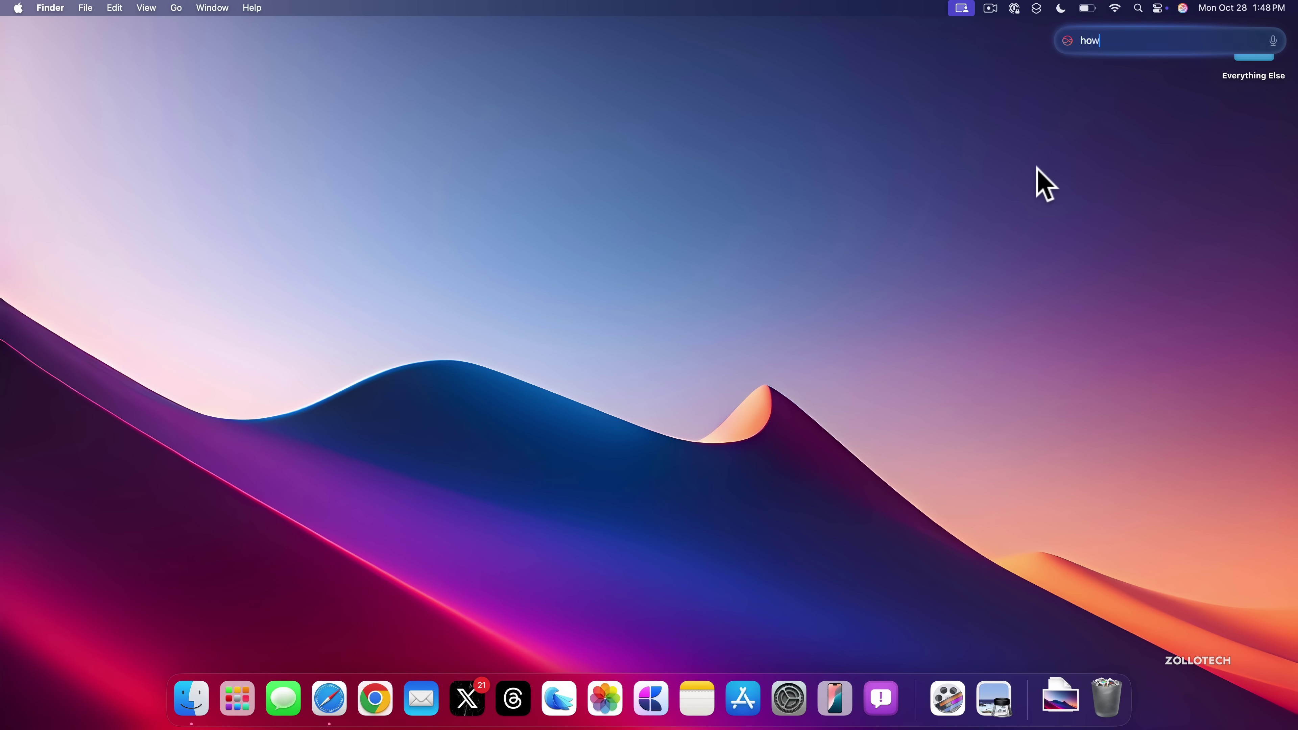
text( to change a wallpaper)
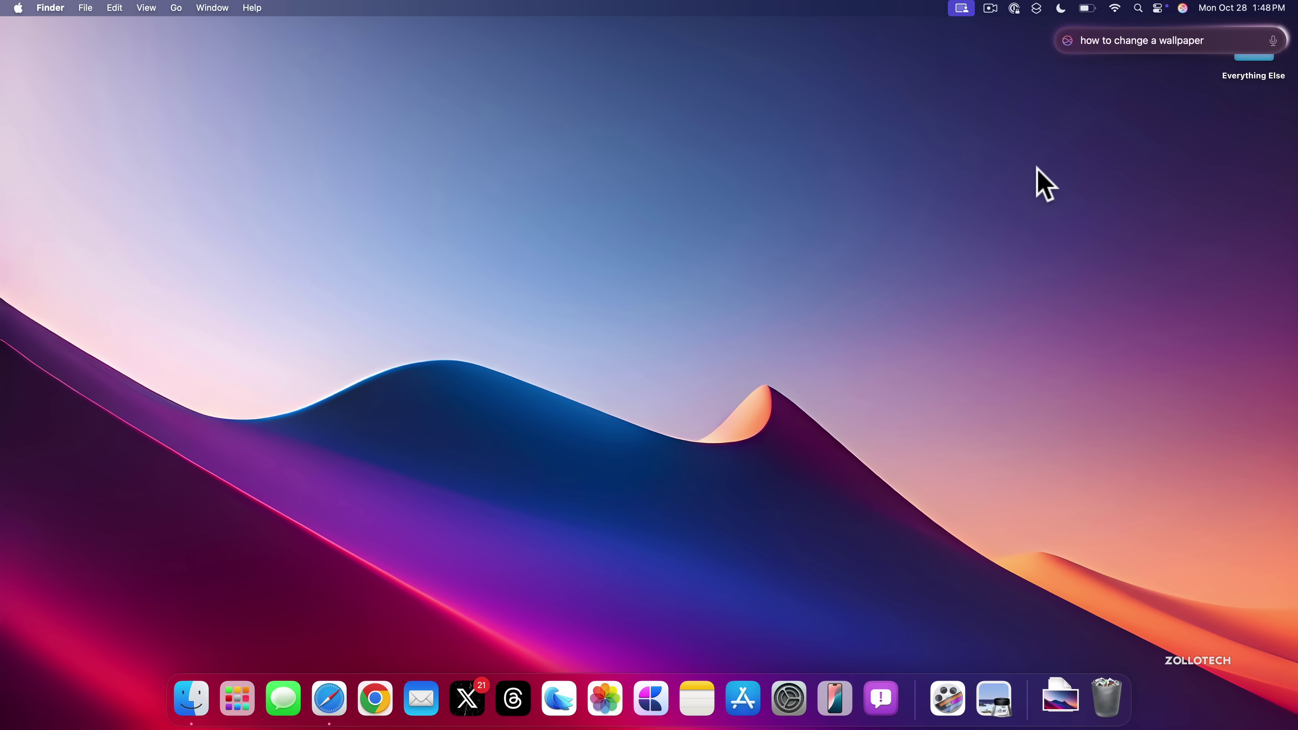
key(Return)
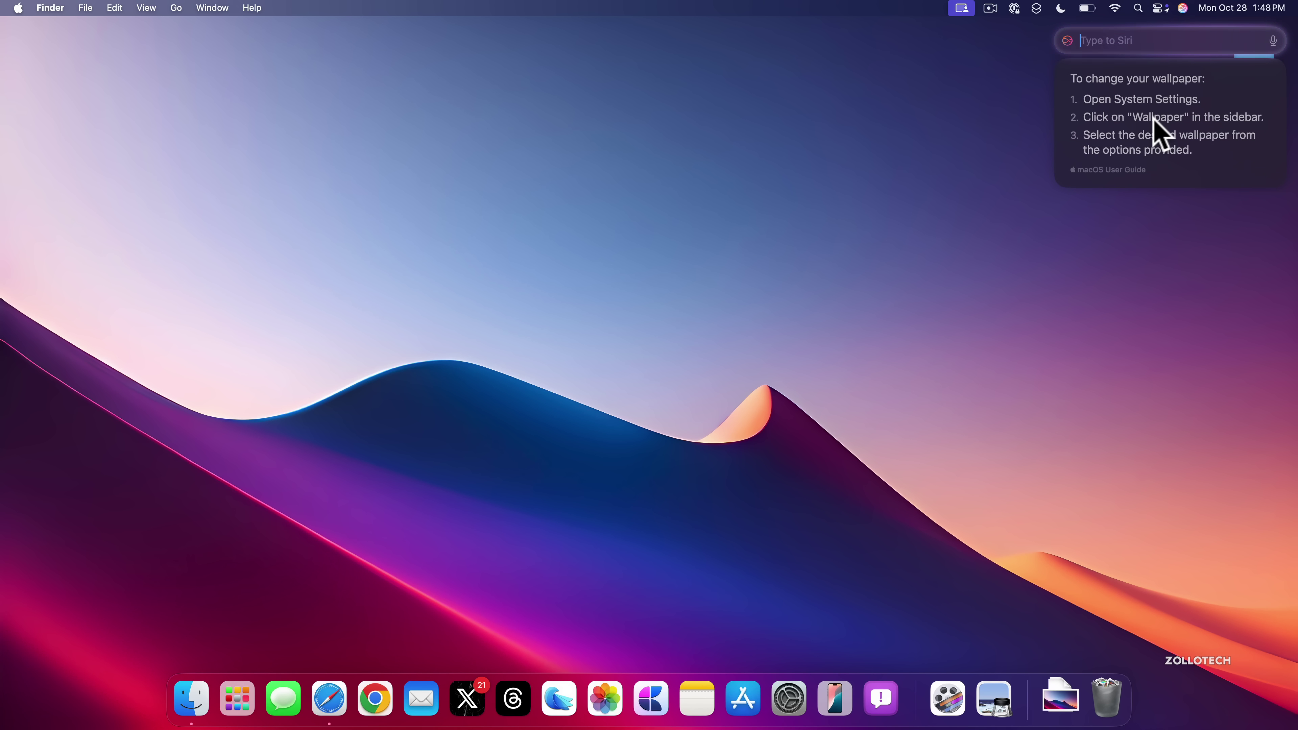
text(how to change )
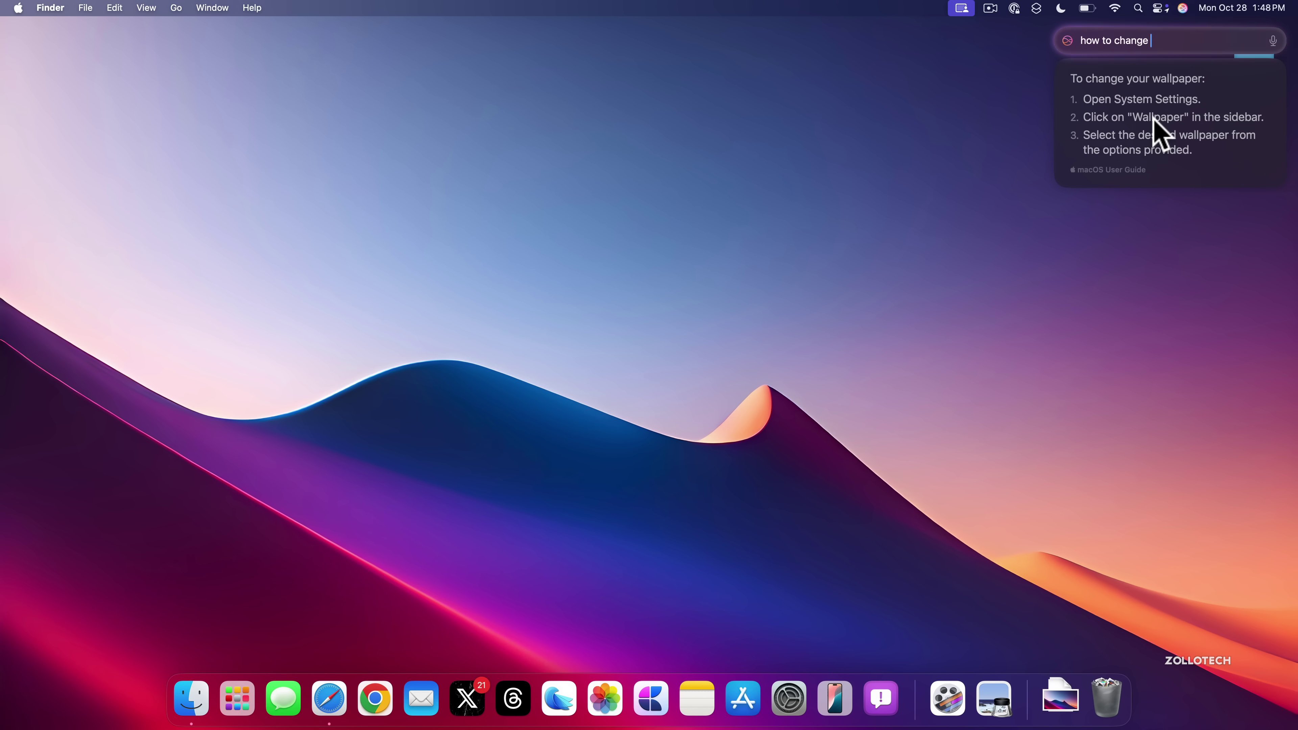
text(brightness)
key(Return)
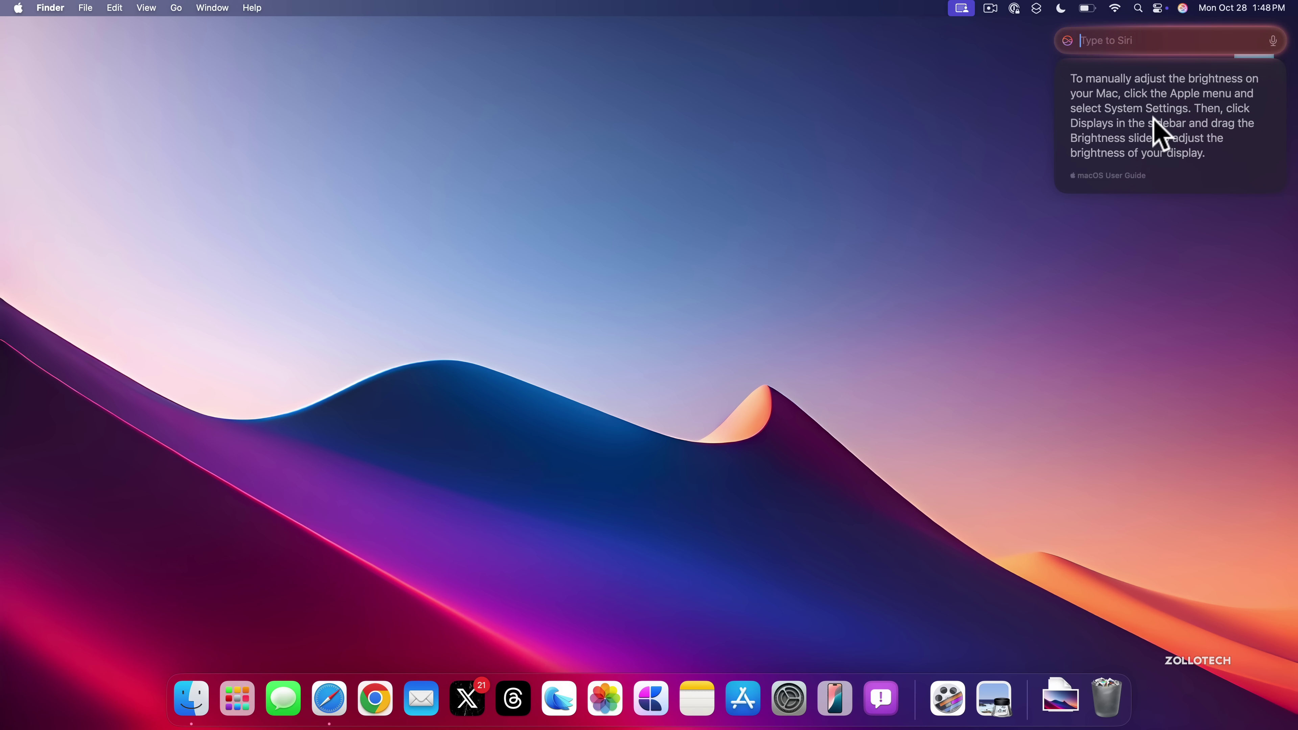
click(976, 156)
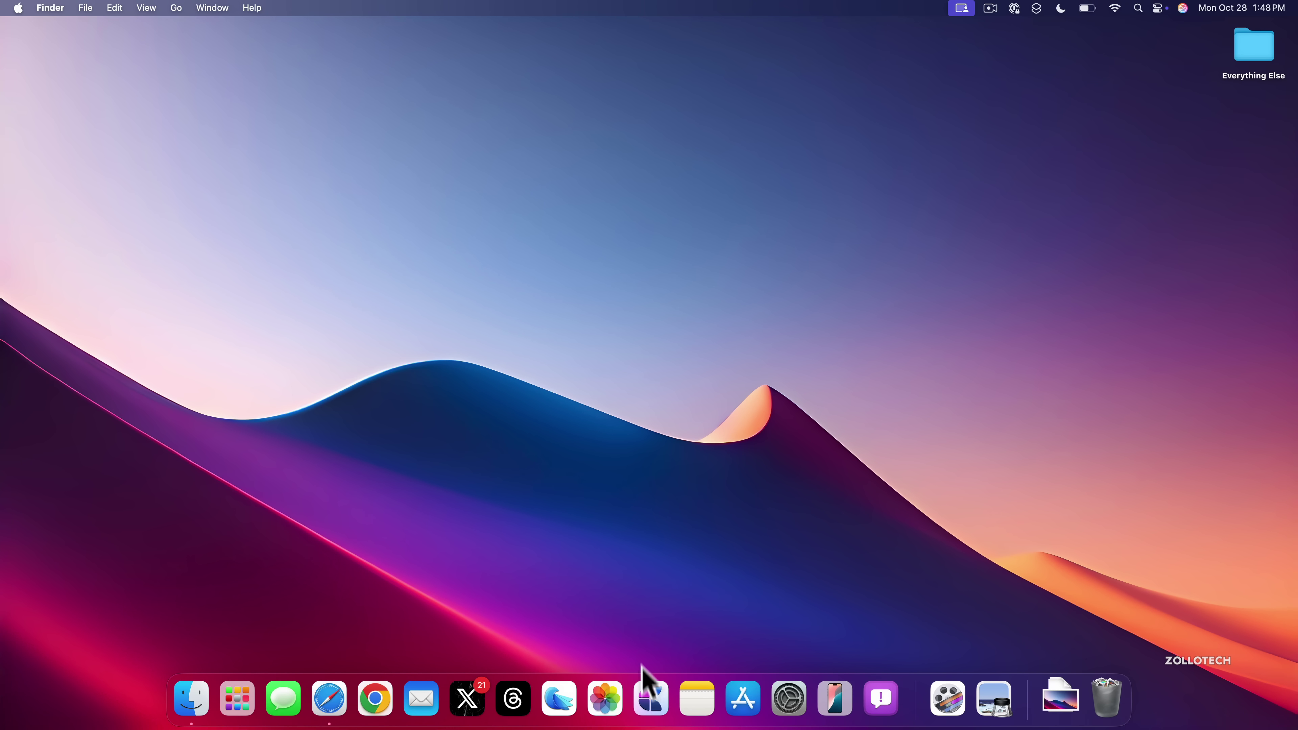
Search the Photos library for 'cars in 2024', then clear the search
click(605, 698)
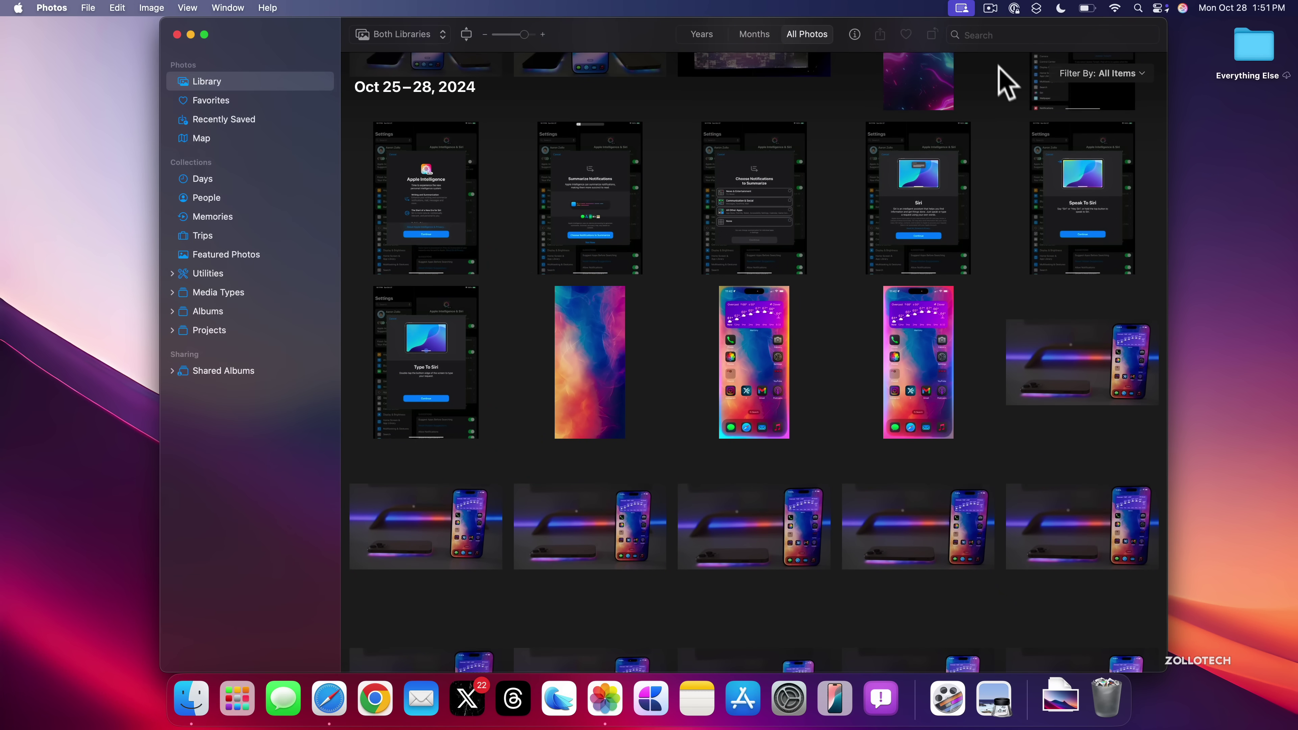
click(993, 35)
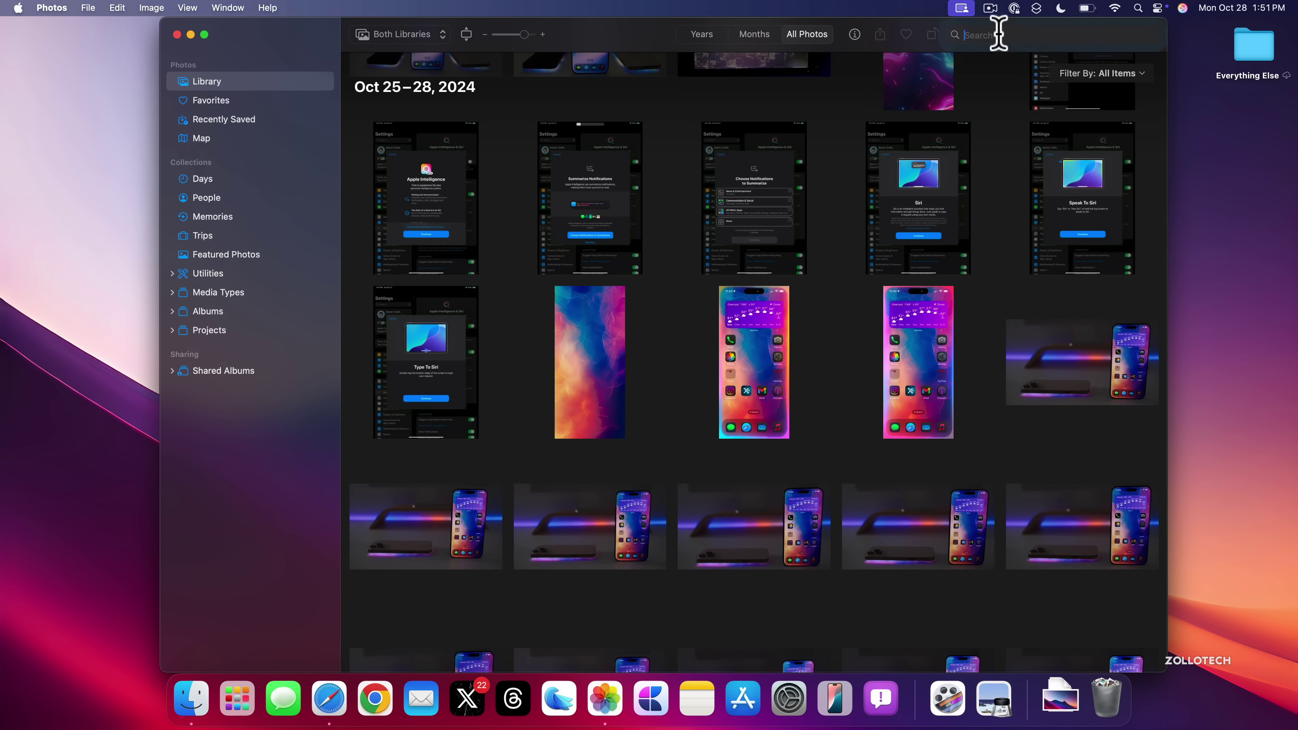
text(cars)
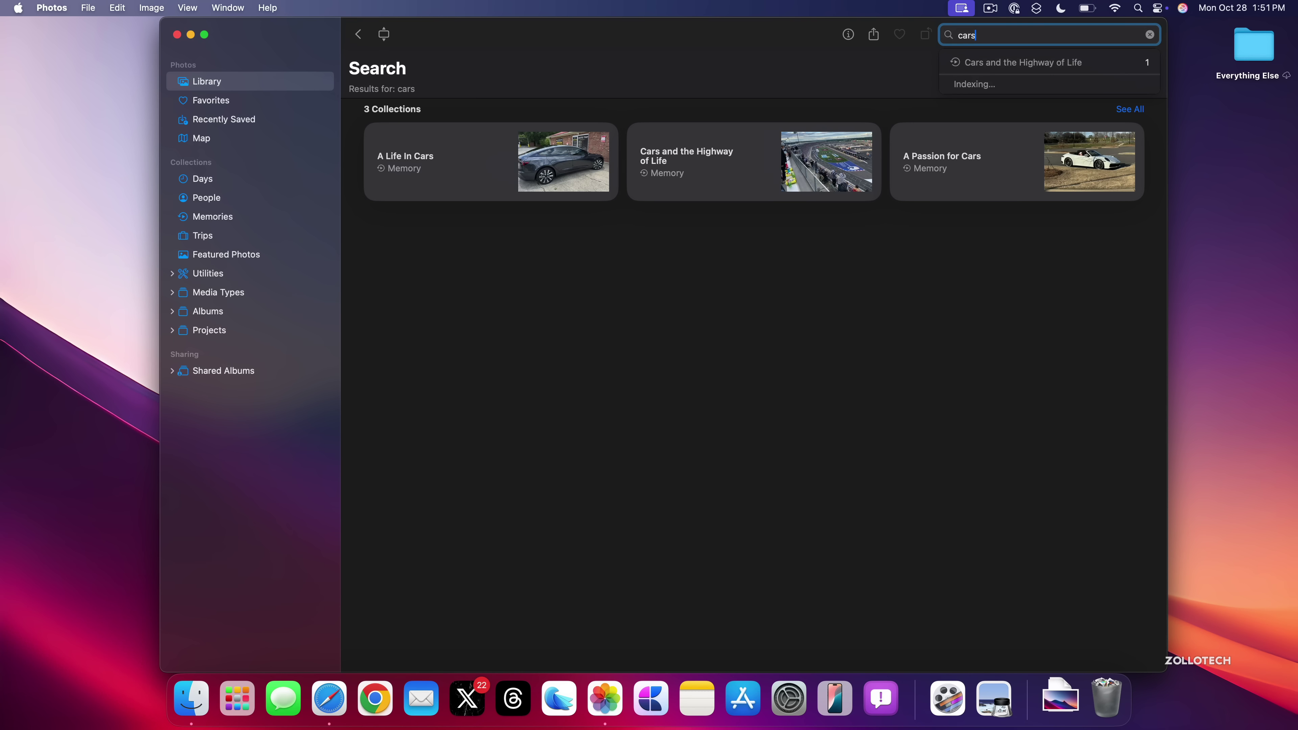
text( in 2024)
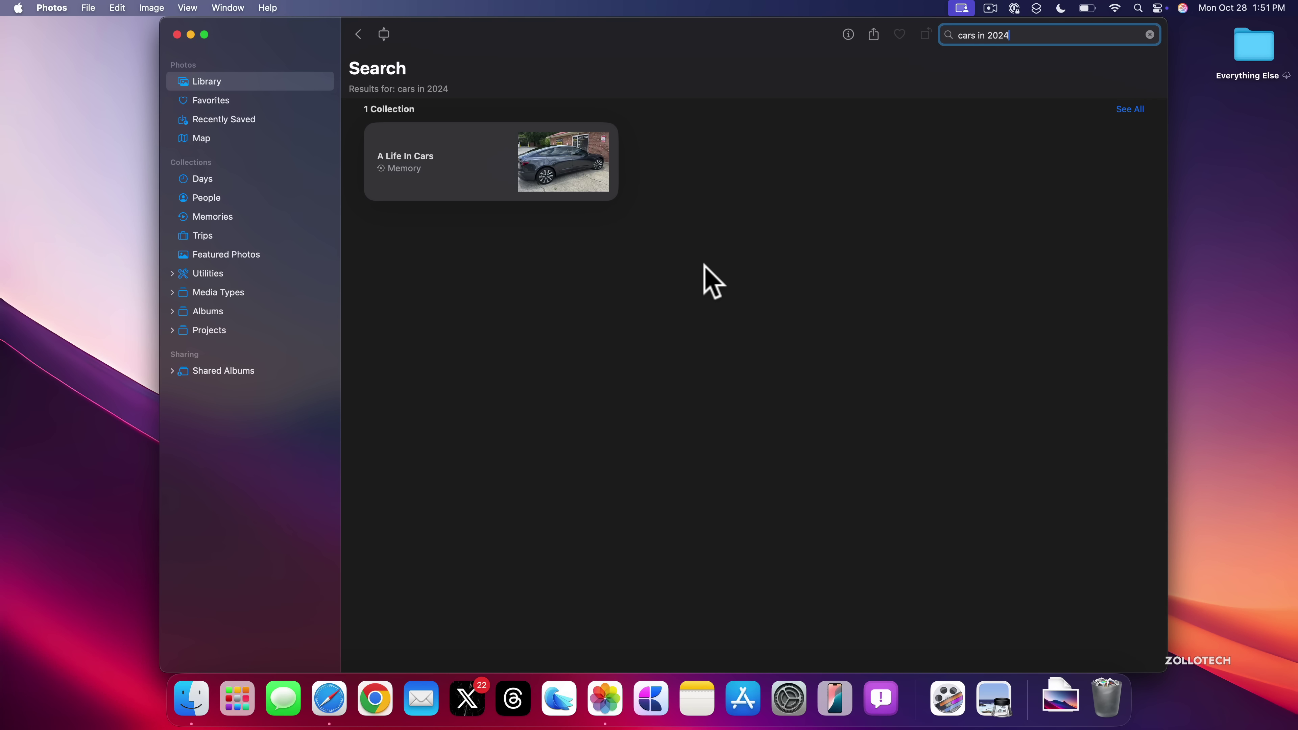
click(1149, 35)
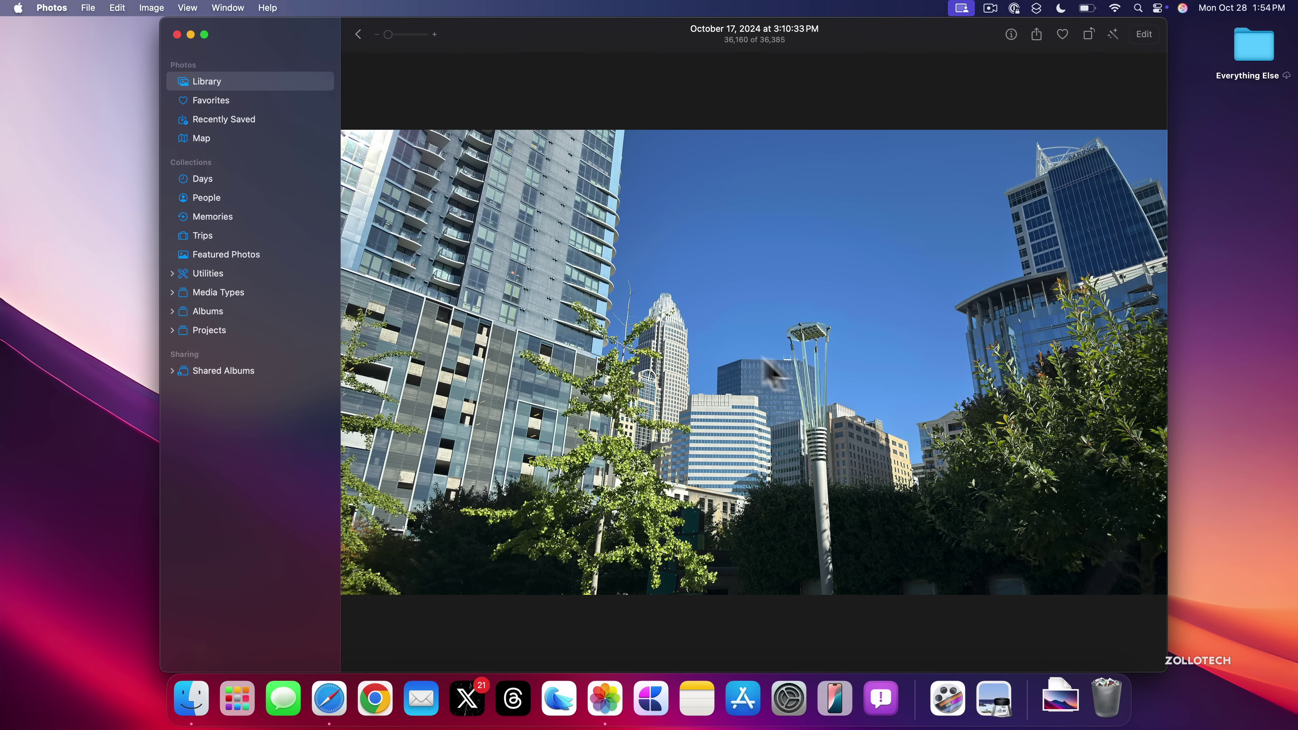
Open Clean Up on the city skyline photo and brush out the lamp post
click(1144, 35)
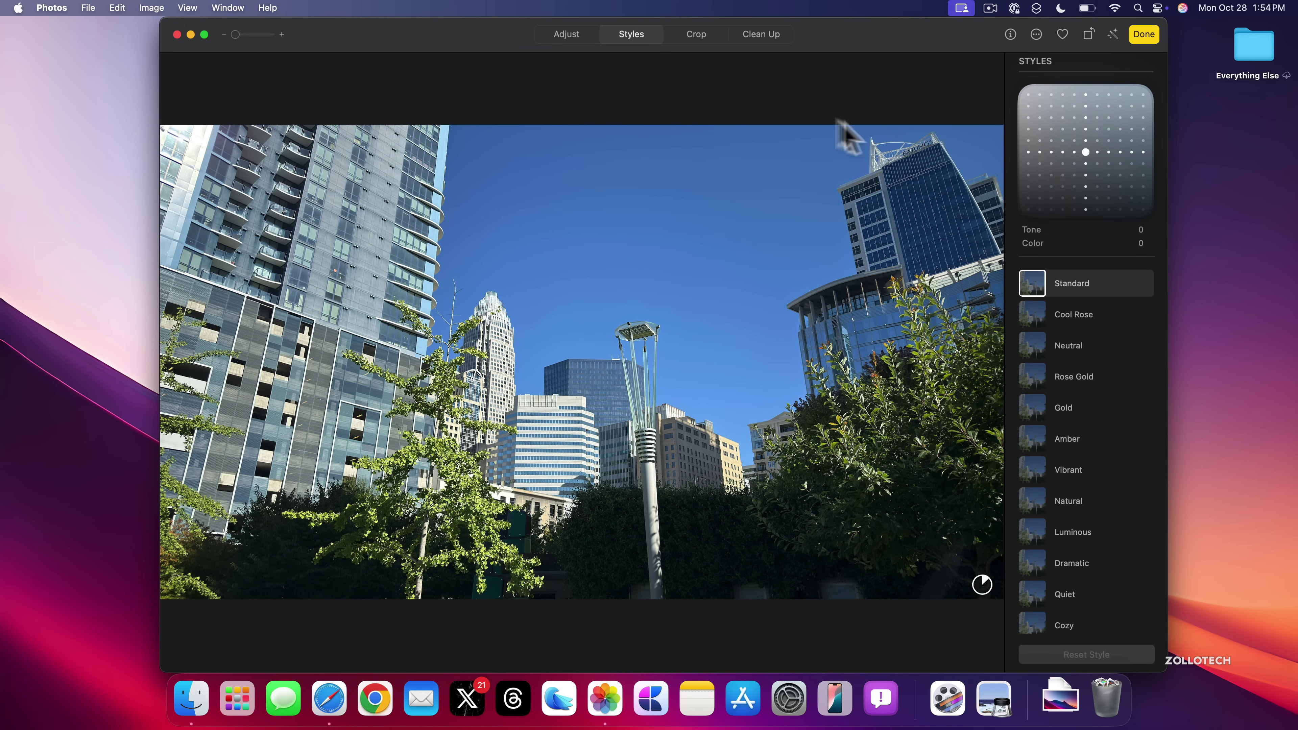
click(767, 36)
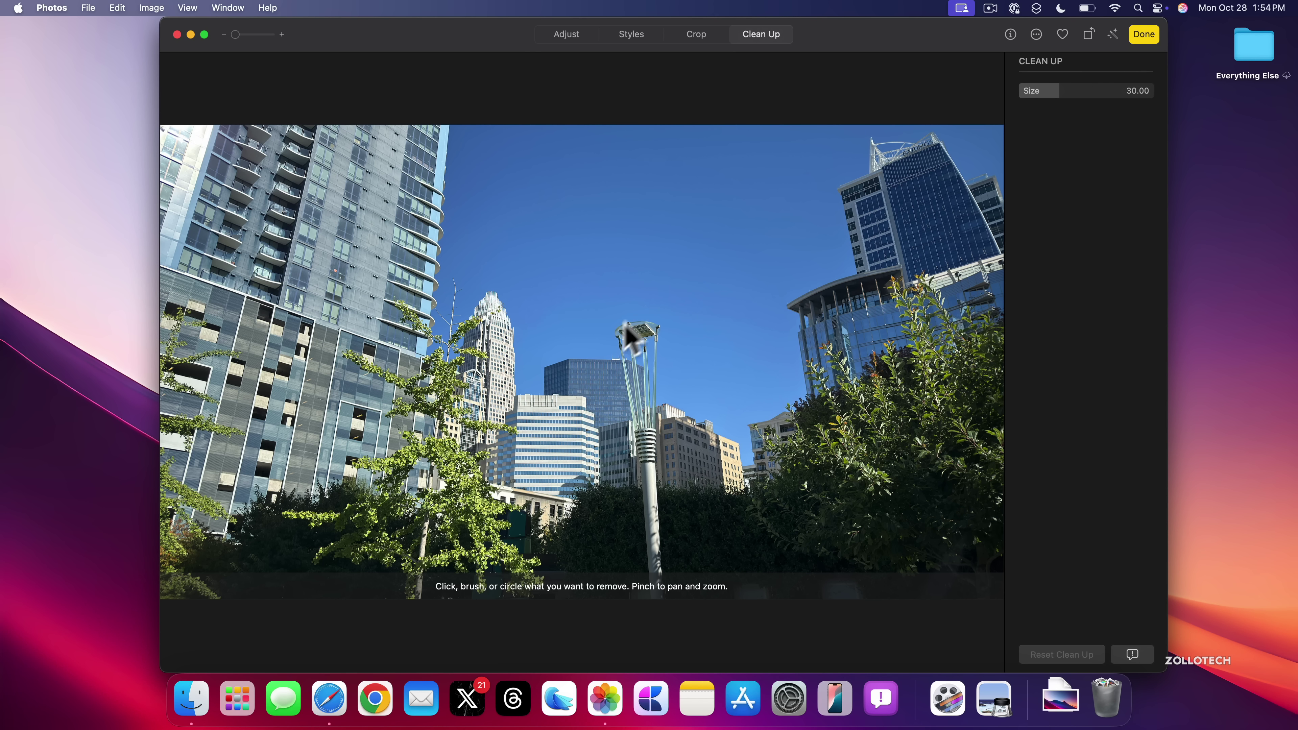
mouse_move(662, 318)
mouse_down()
mouse_move(614, 531)
mouse_move(660, 588)
mouse_move(628, 354)
mouse_move(649, 319)
mouse_move(680, 557)
mouse_up()
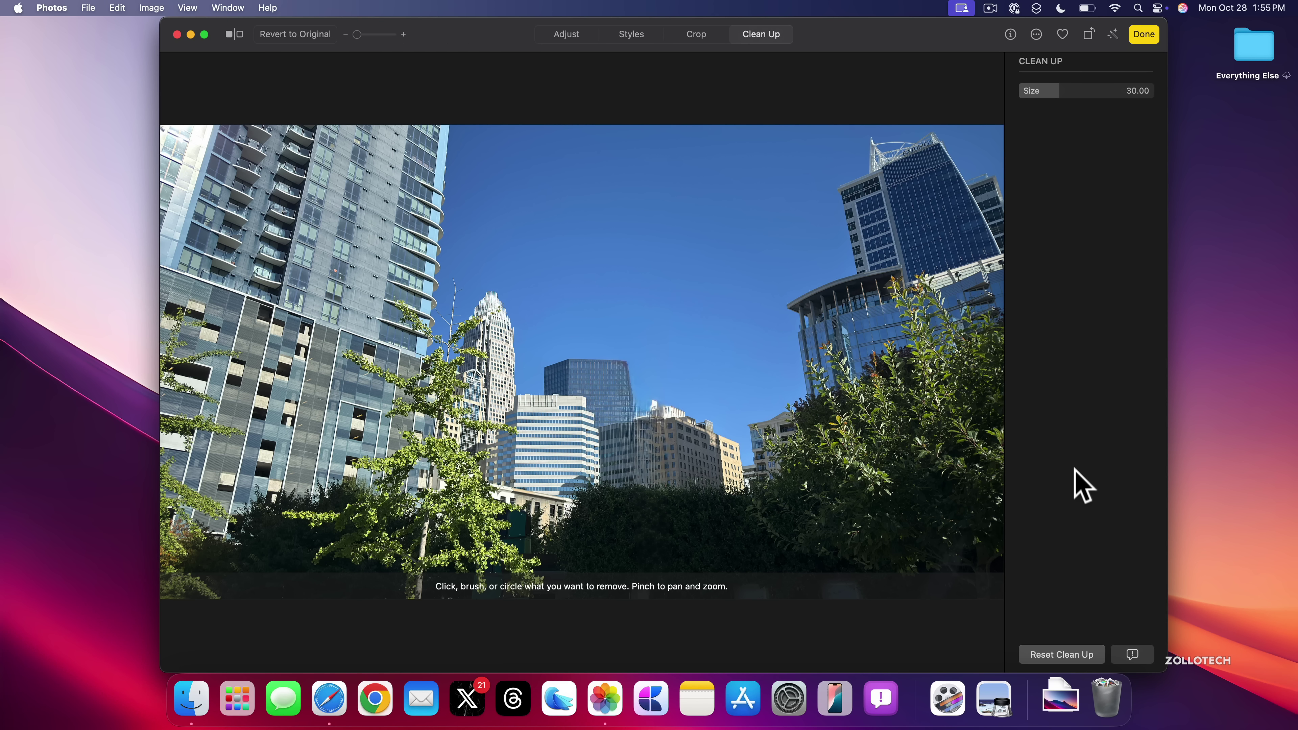
Undo the lamp post removal, then erase the central tower and reset the photo
click(1056, 652)
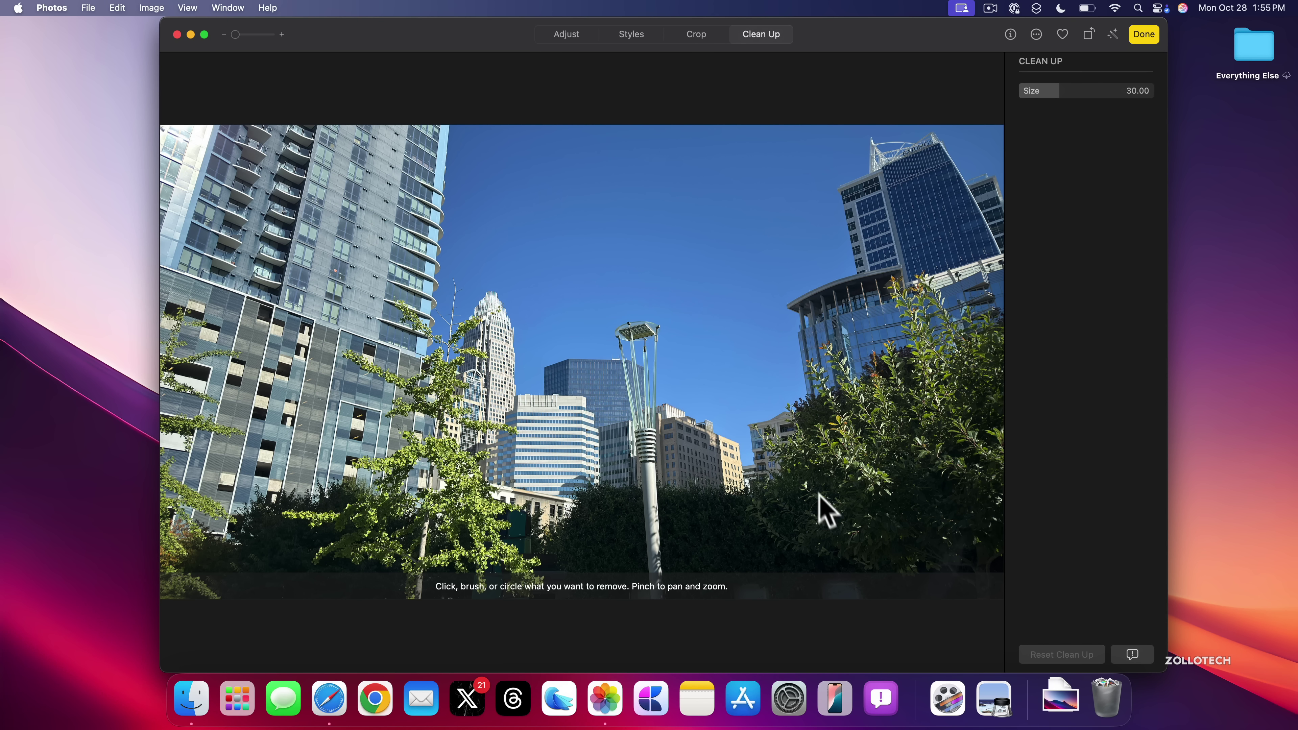
mouse_move(501, 363)
mouse_down()
mouse_move(420, 290)
mouse_move(360, 601)
mouse_move(507, 536)
mouse_move(478, 313)
mouse_up()
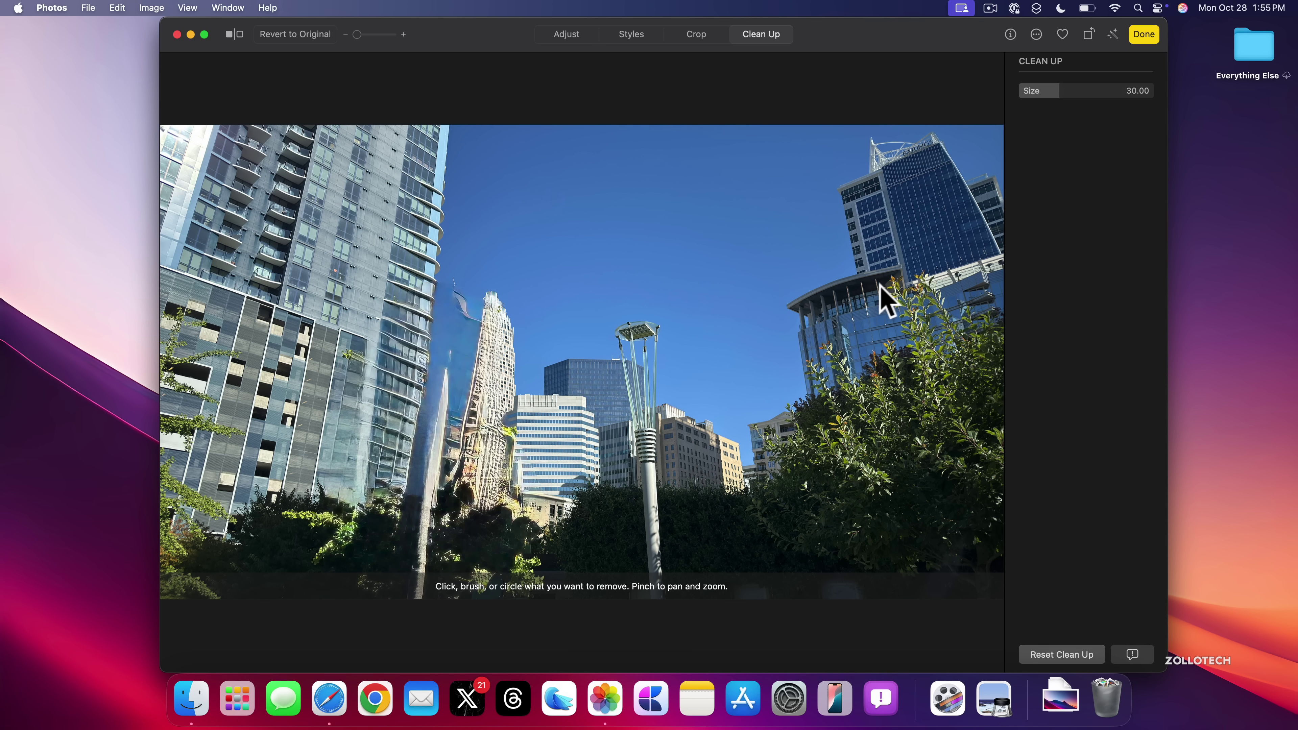
click(1067, 653)
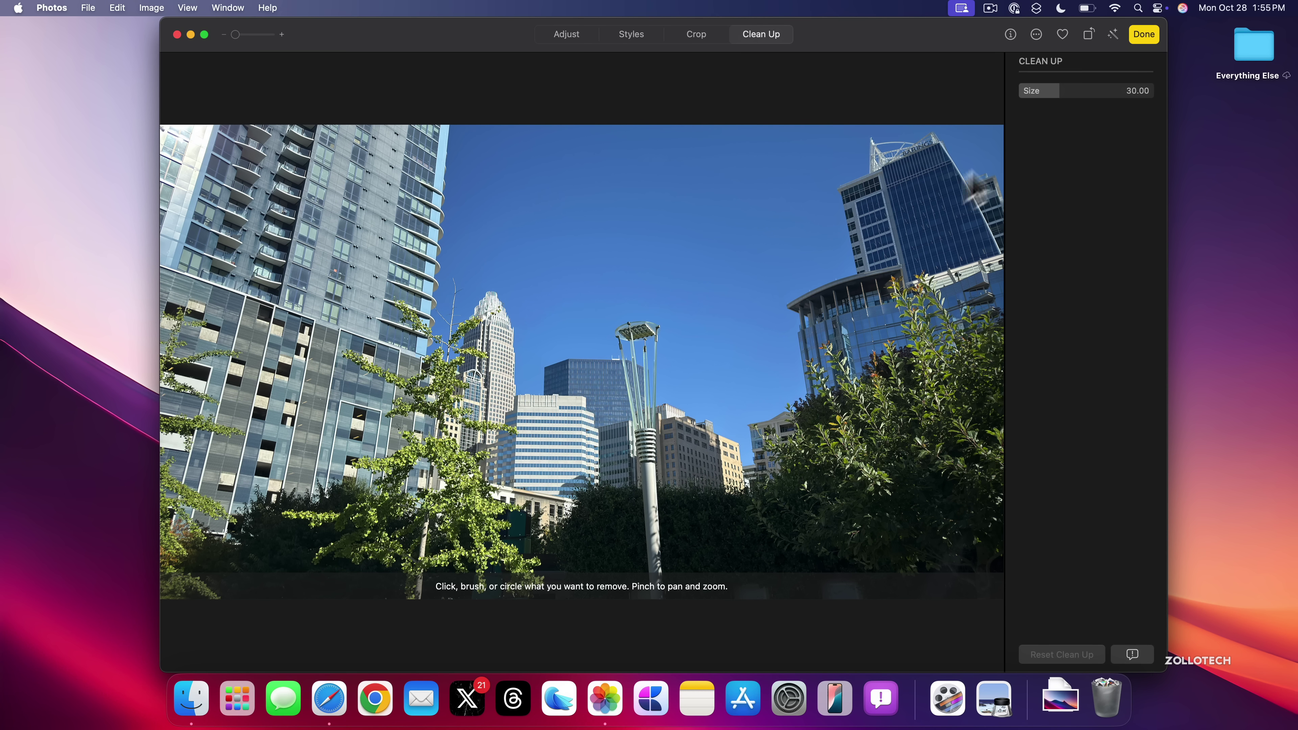
Finish the city photo, then brush a zig-zag Clean Up stroke over the October 8 selfie's face
click(1144, 34)
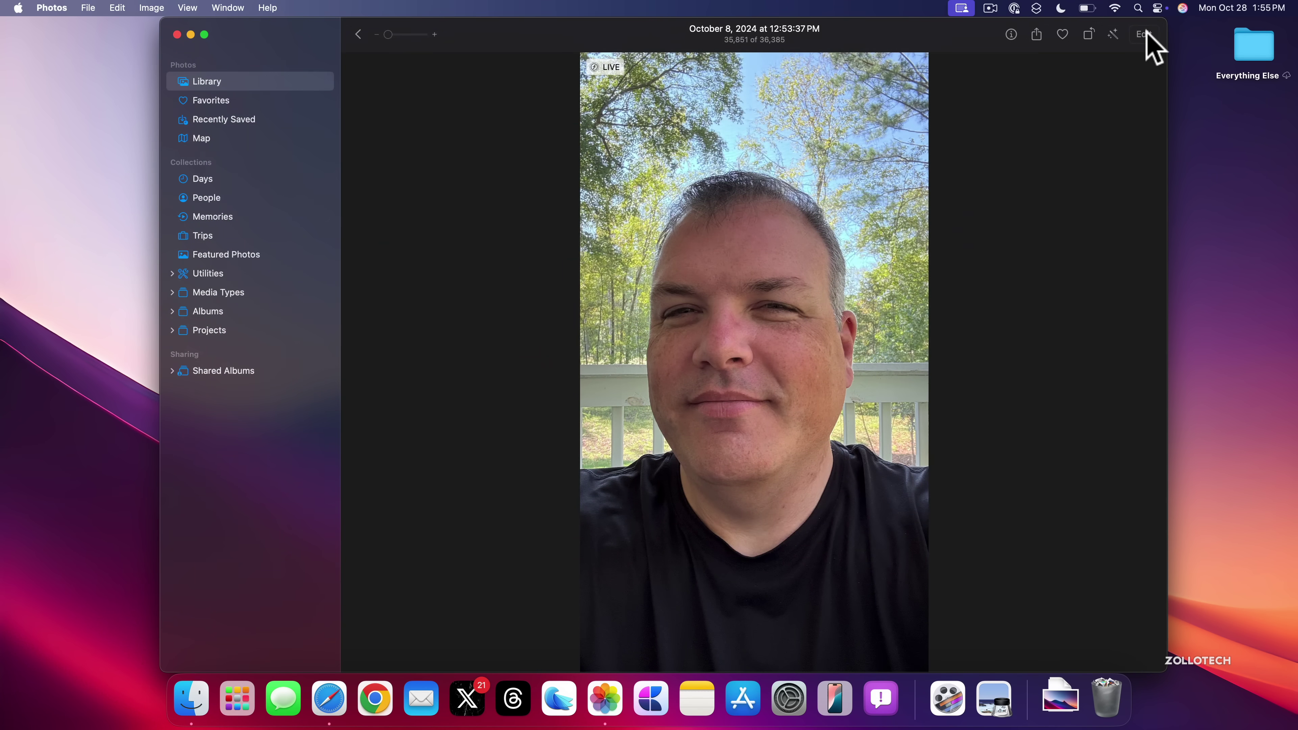
click(1143, 35)
click(776, 34)
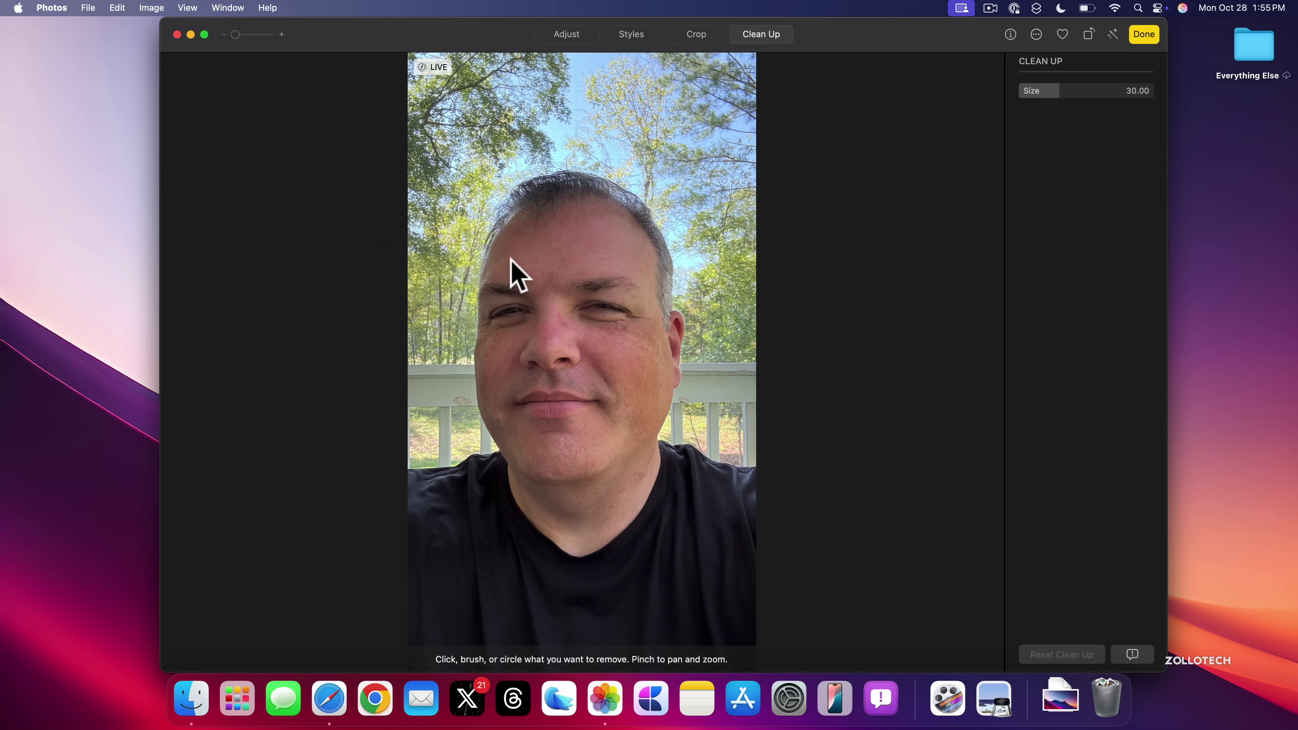
mouse_move(510, 261)
mouse_down()
mouse_move(552, 488)
mouse_move(565, 290)
mouse_move(602, 403)
mouse_move(515, 255)
mouse_move(579, 348)
mouse_move(535, 406)
mouse_move(583, 269)
mouse_up()
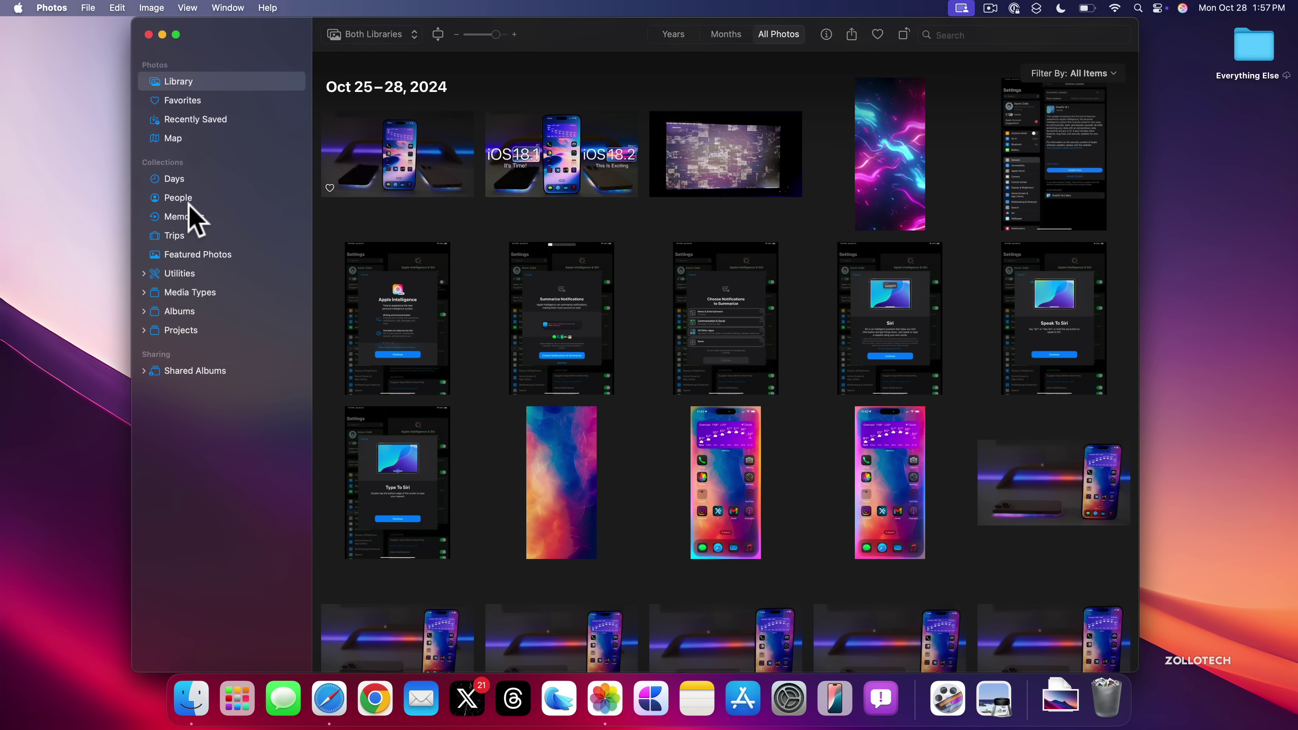
Play The Year of the Autonomous Vehicle memory from the Created memories
click(185, 216)
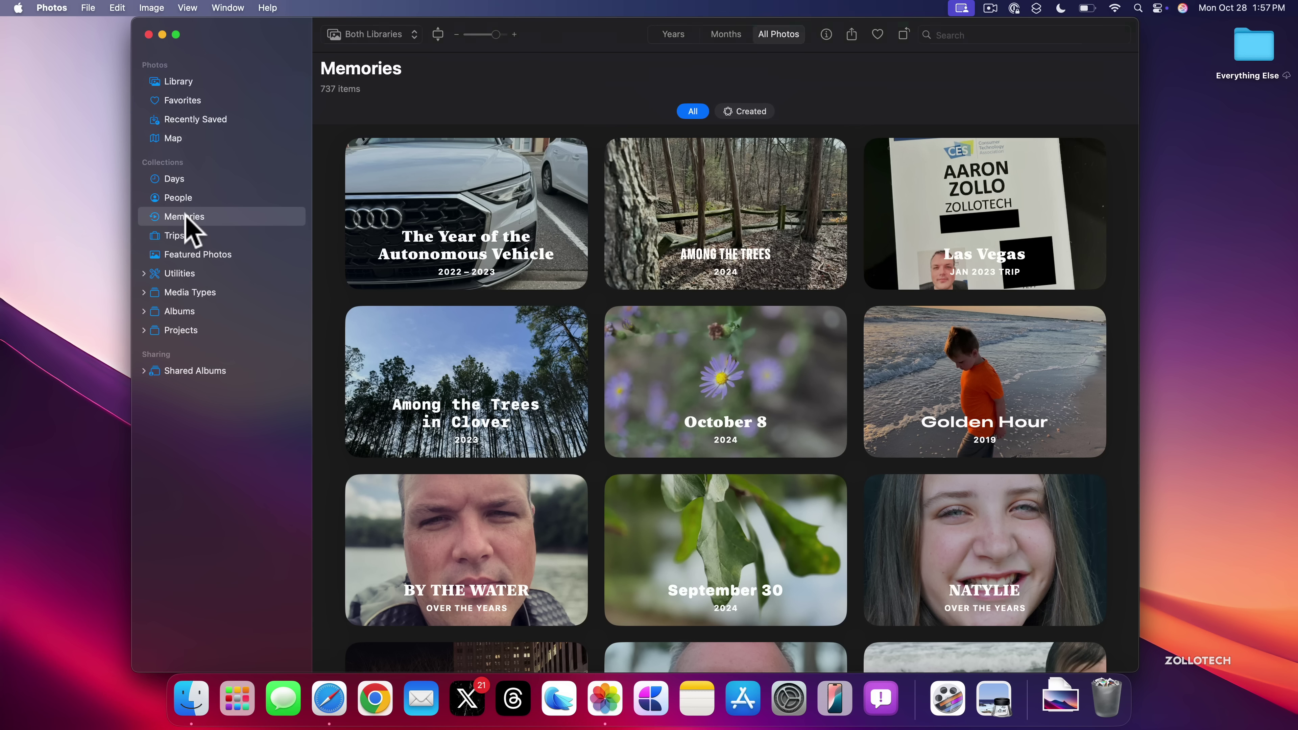
click(735, 113)
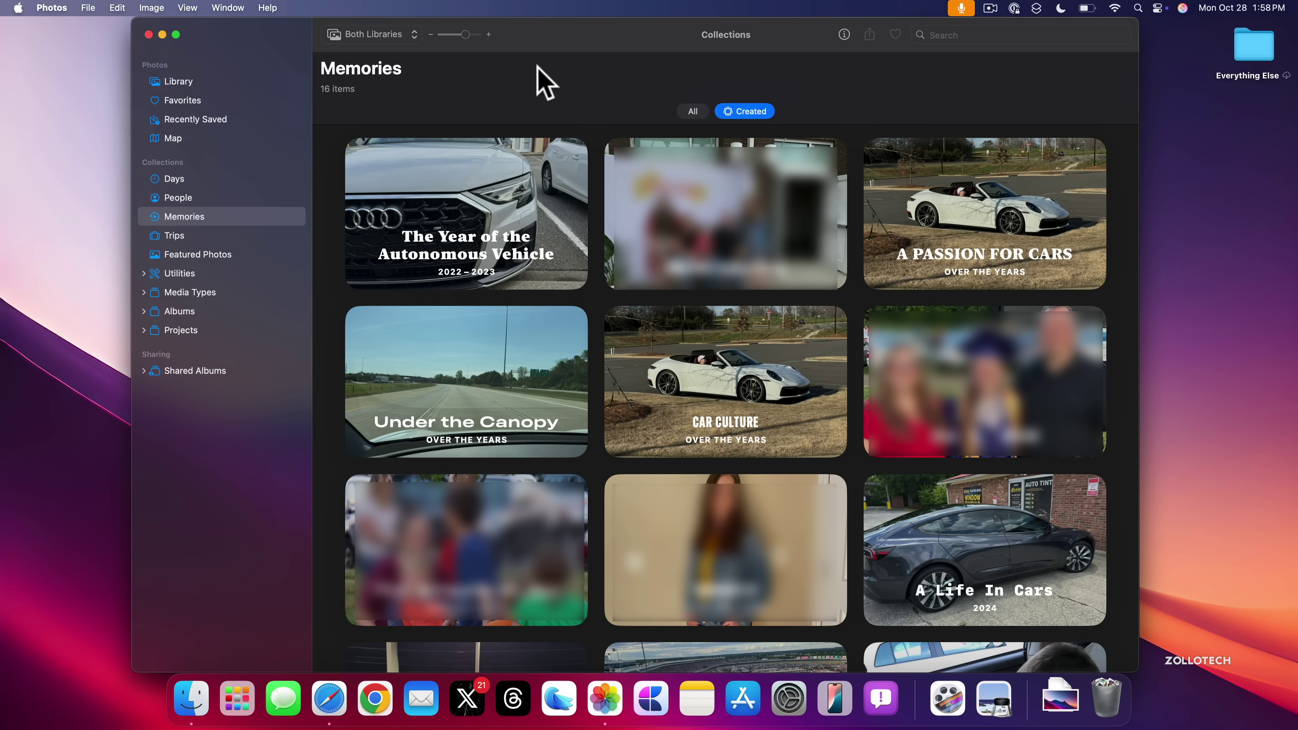
click(483, 220)
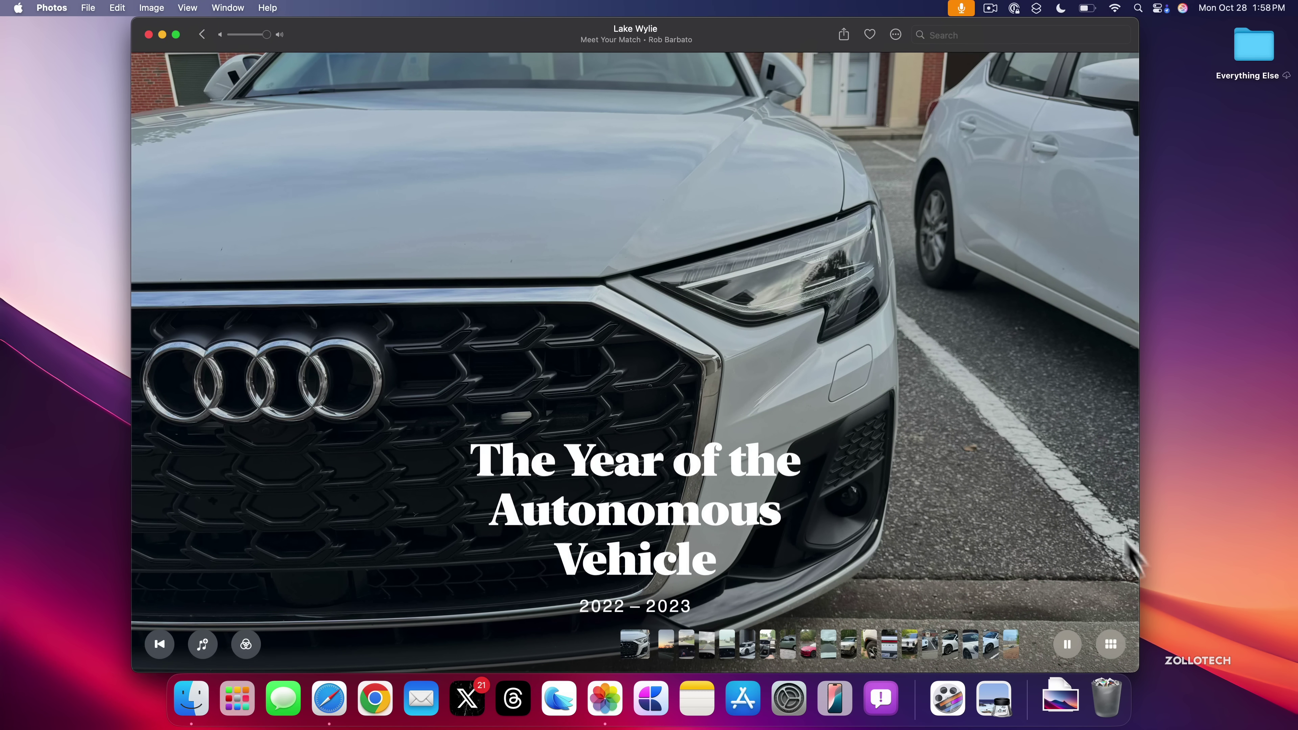
Pause the memory, view the red Tesla, white Porsche and title photos, check more options, then minimize
click(1067, 644)
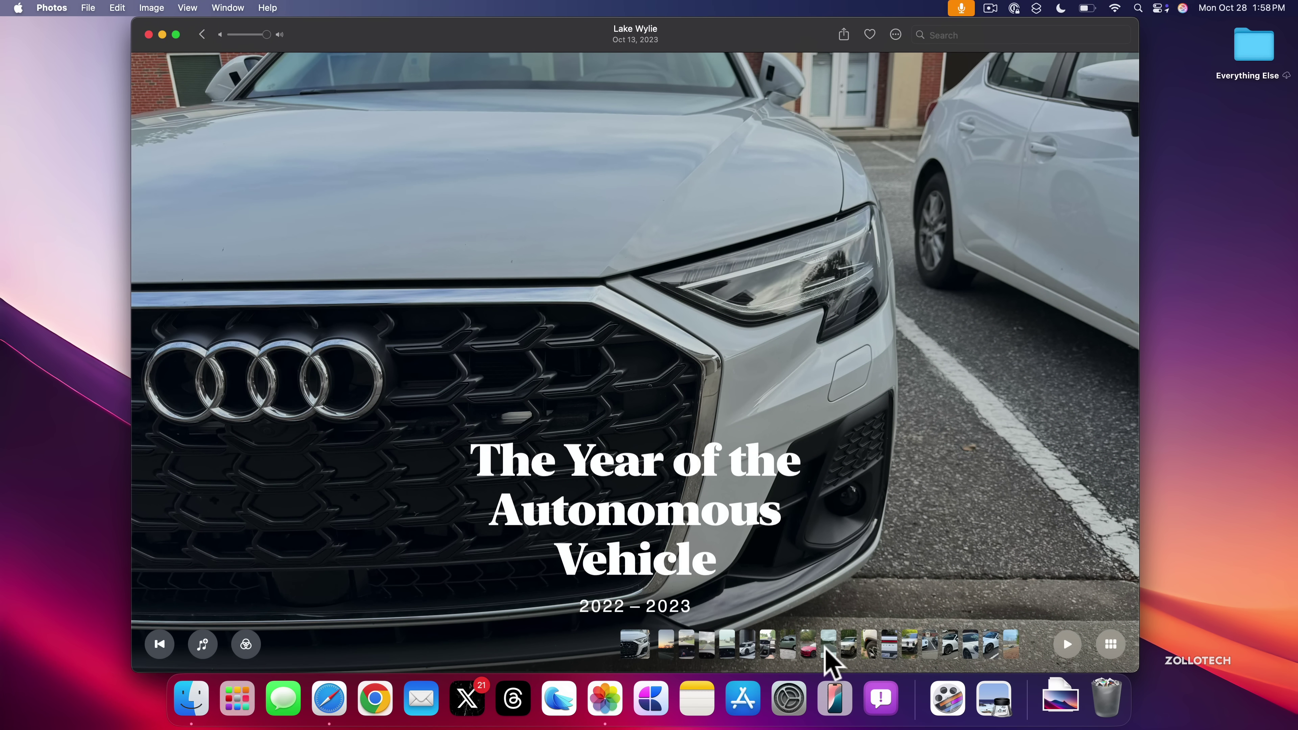
click(812, 647)
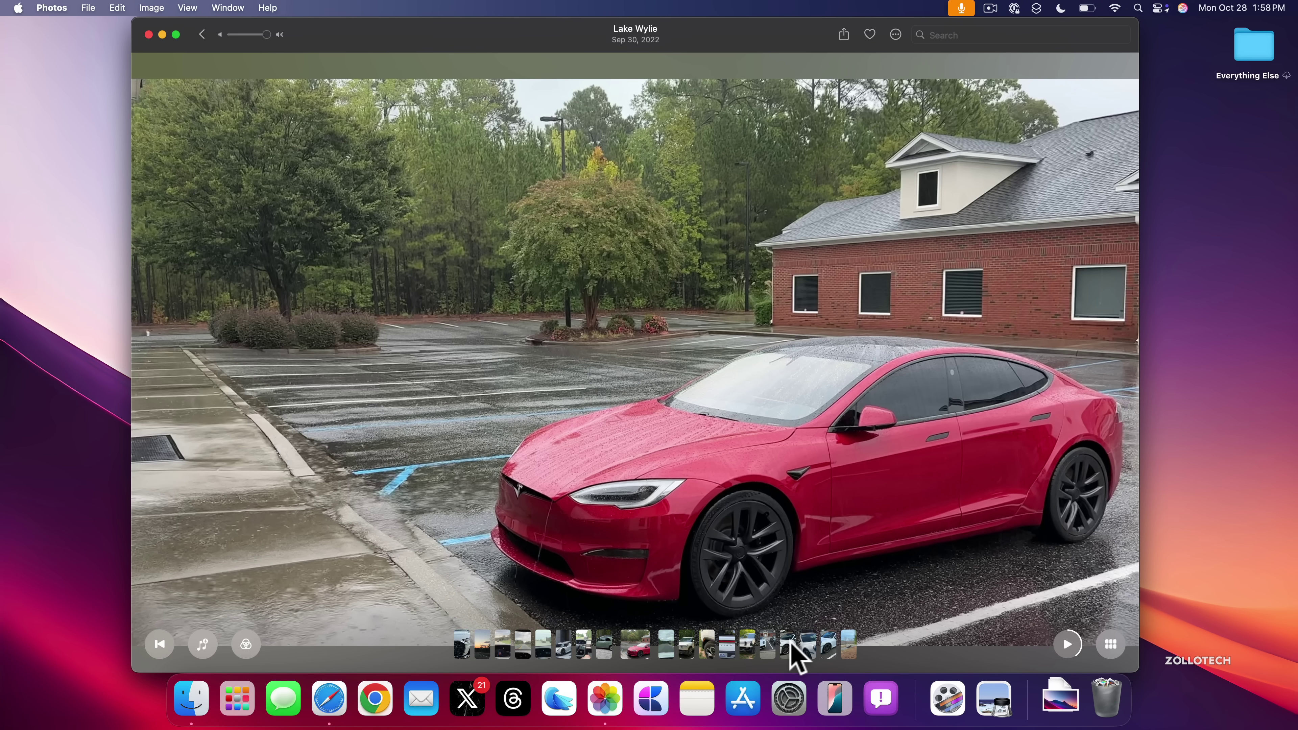
click(793, 645)
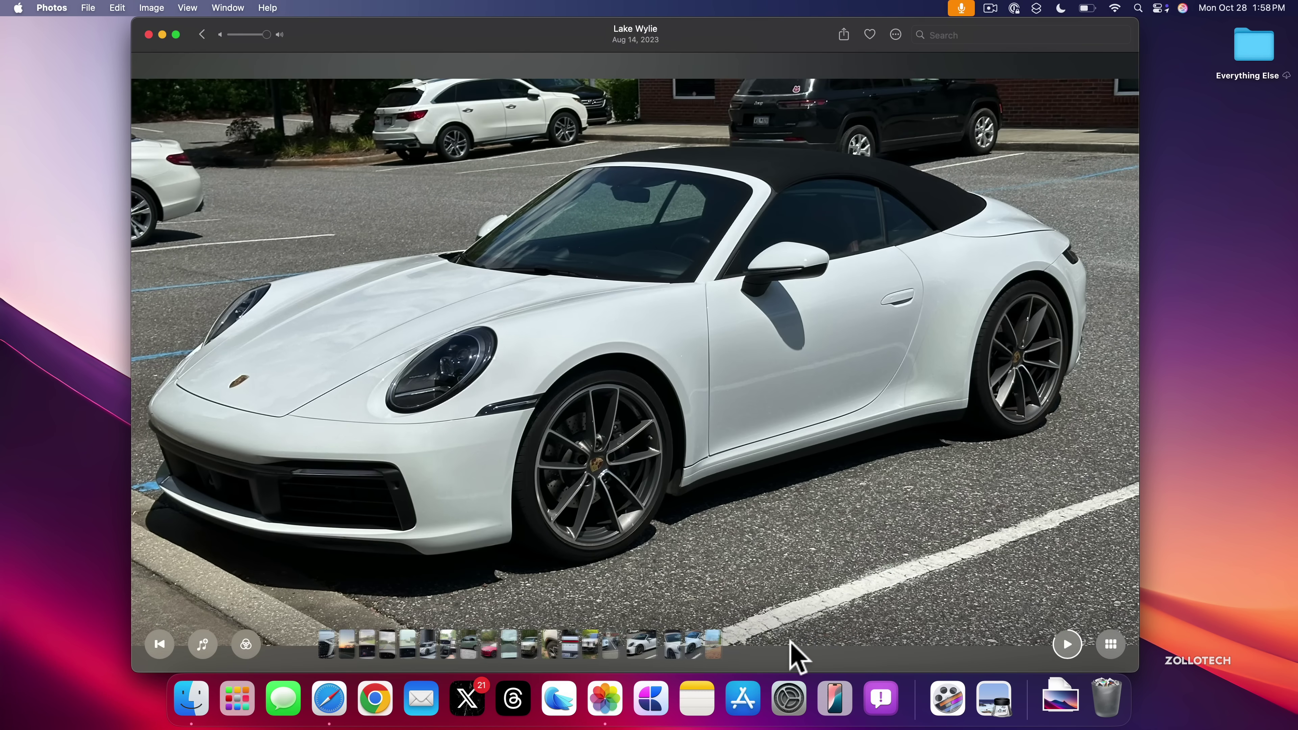
click(319, 645)
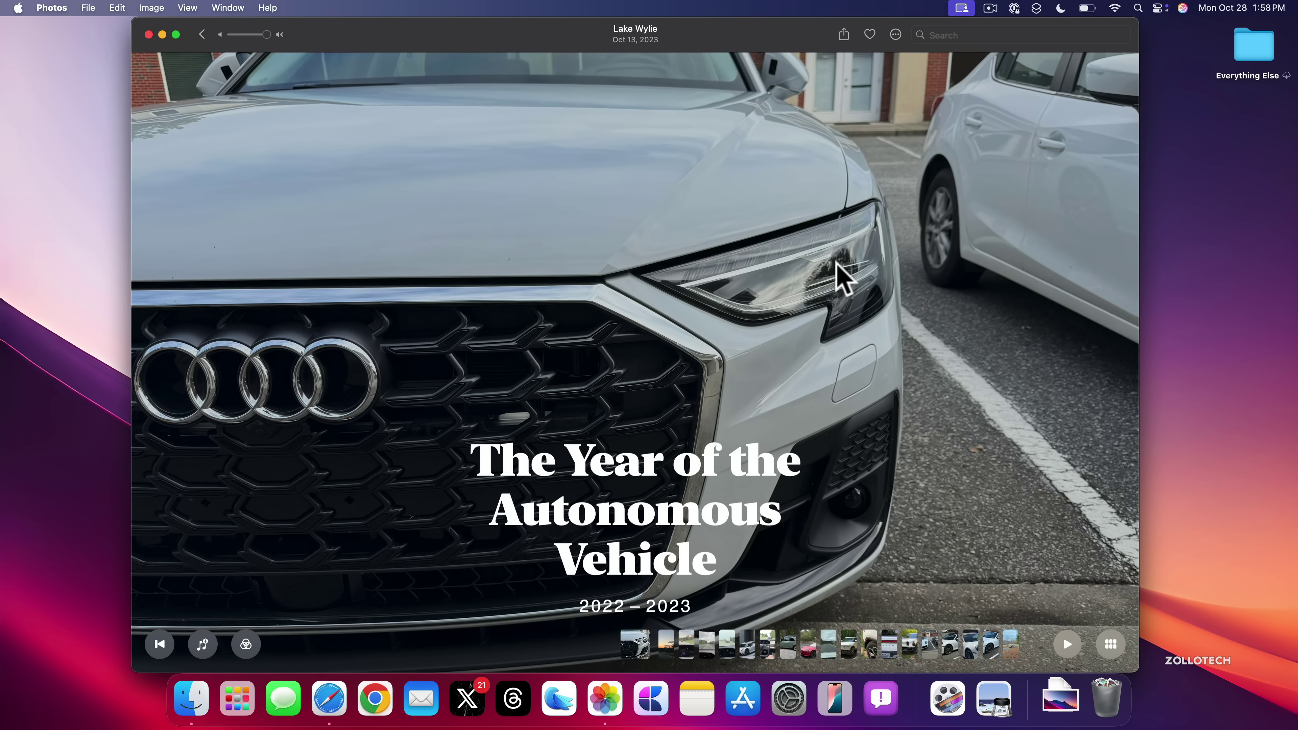
click(896, 35)
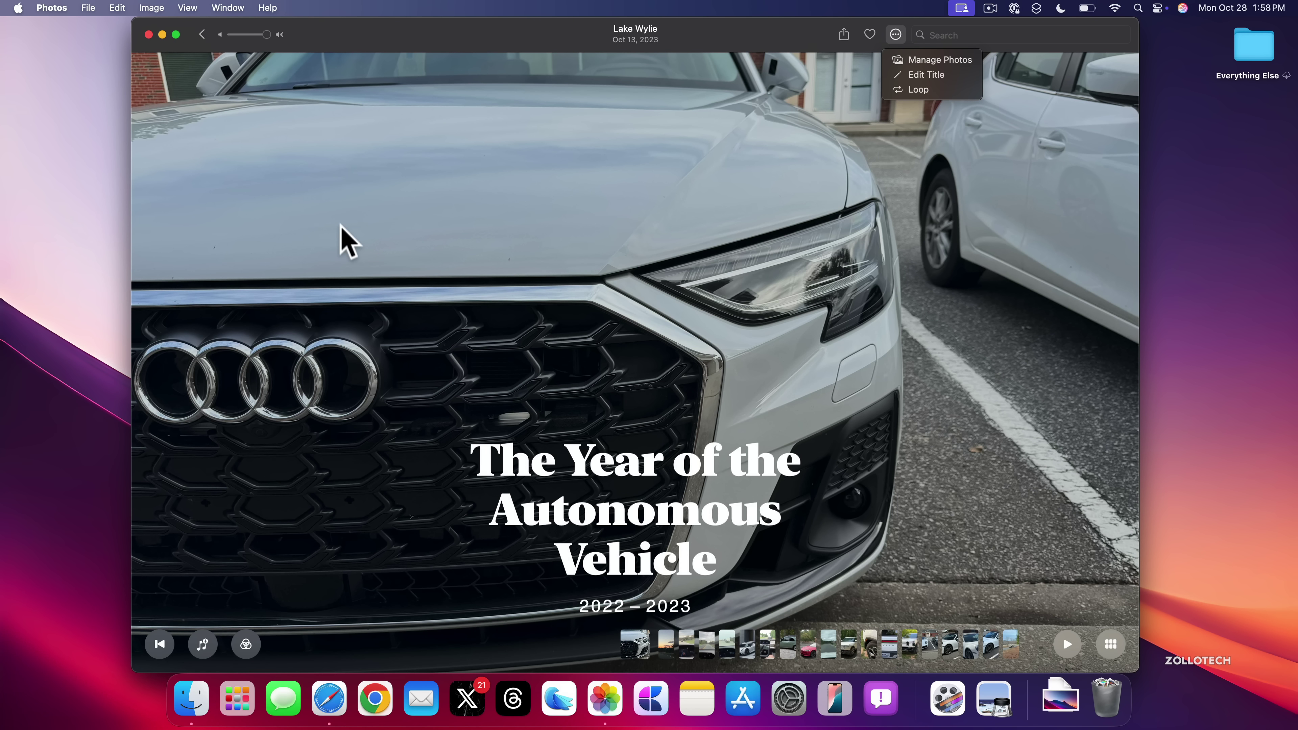
key(cmd+m)
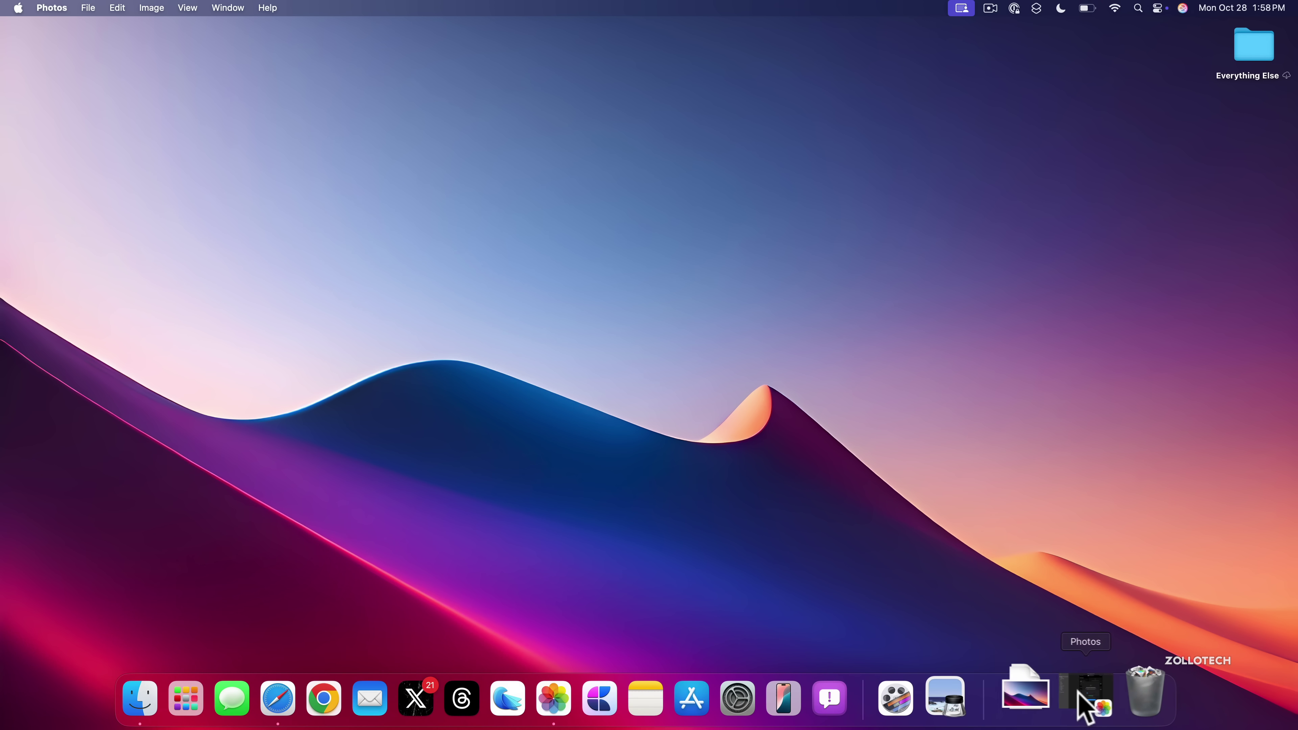
Restore Photos, advance to the notification summary screenshot, then hide Photos
click(1083, 700)
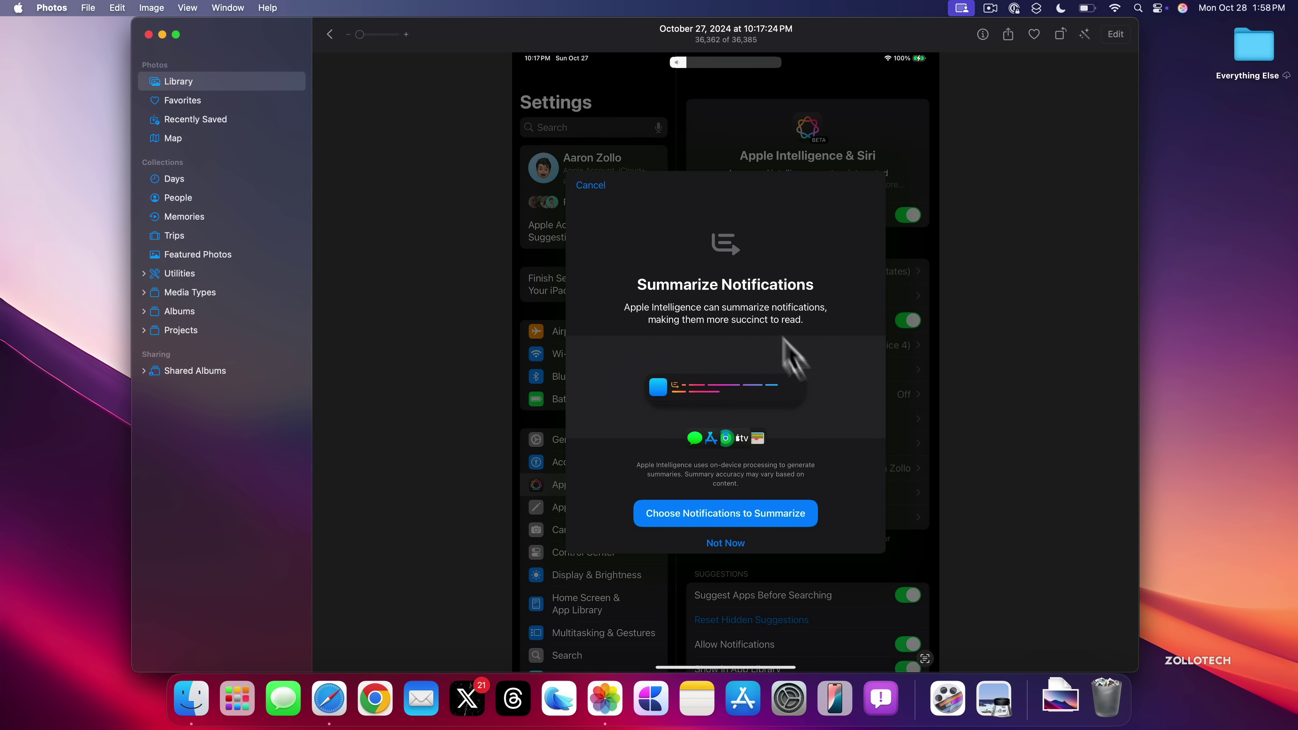
key(Right)
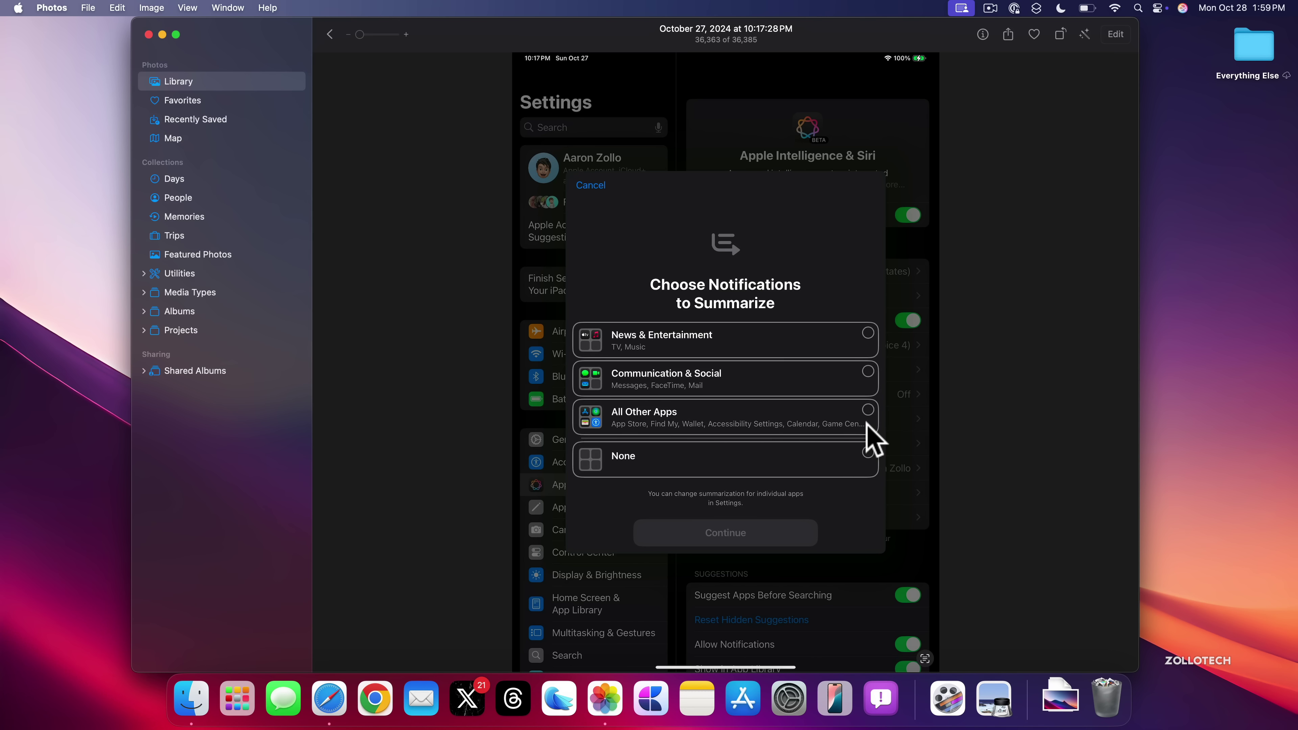
key(super+h)
key(super+Tab)
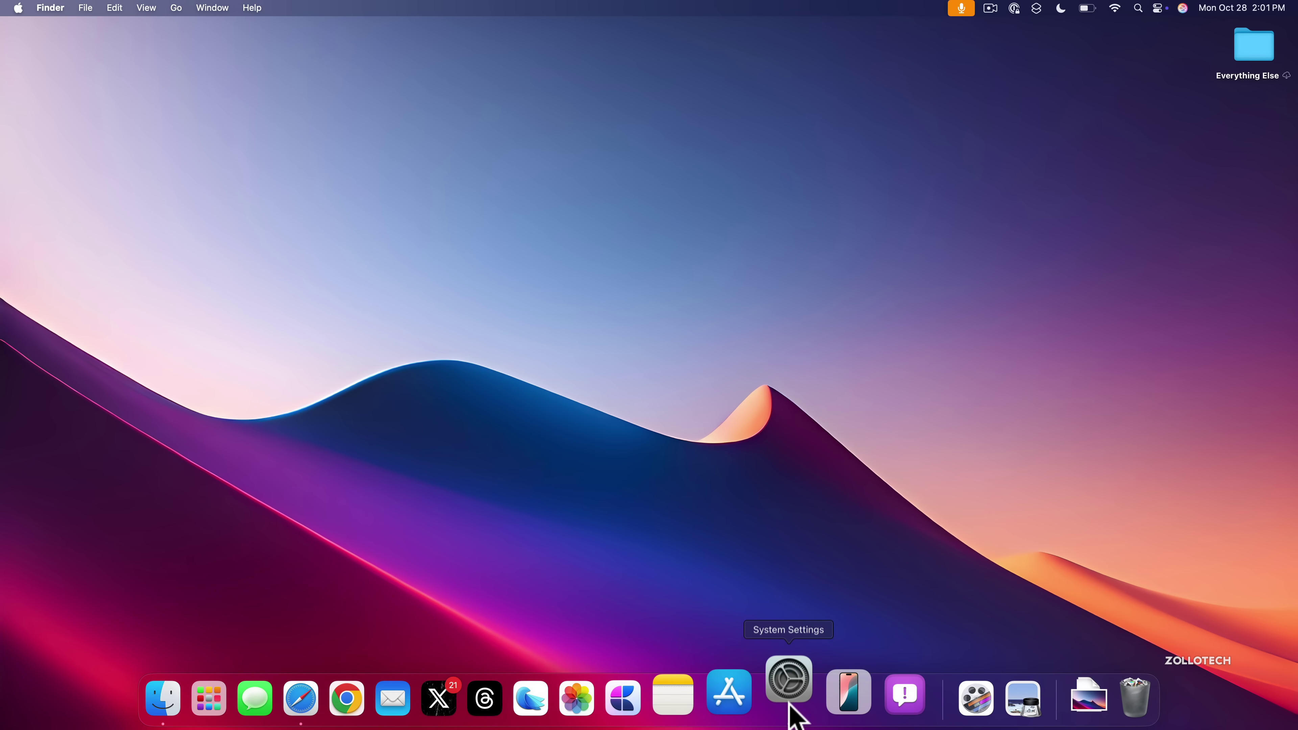
Check that Summarize Previews is on for every listed app, then go to Focus settings
click(789, 708)
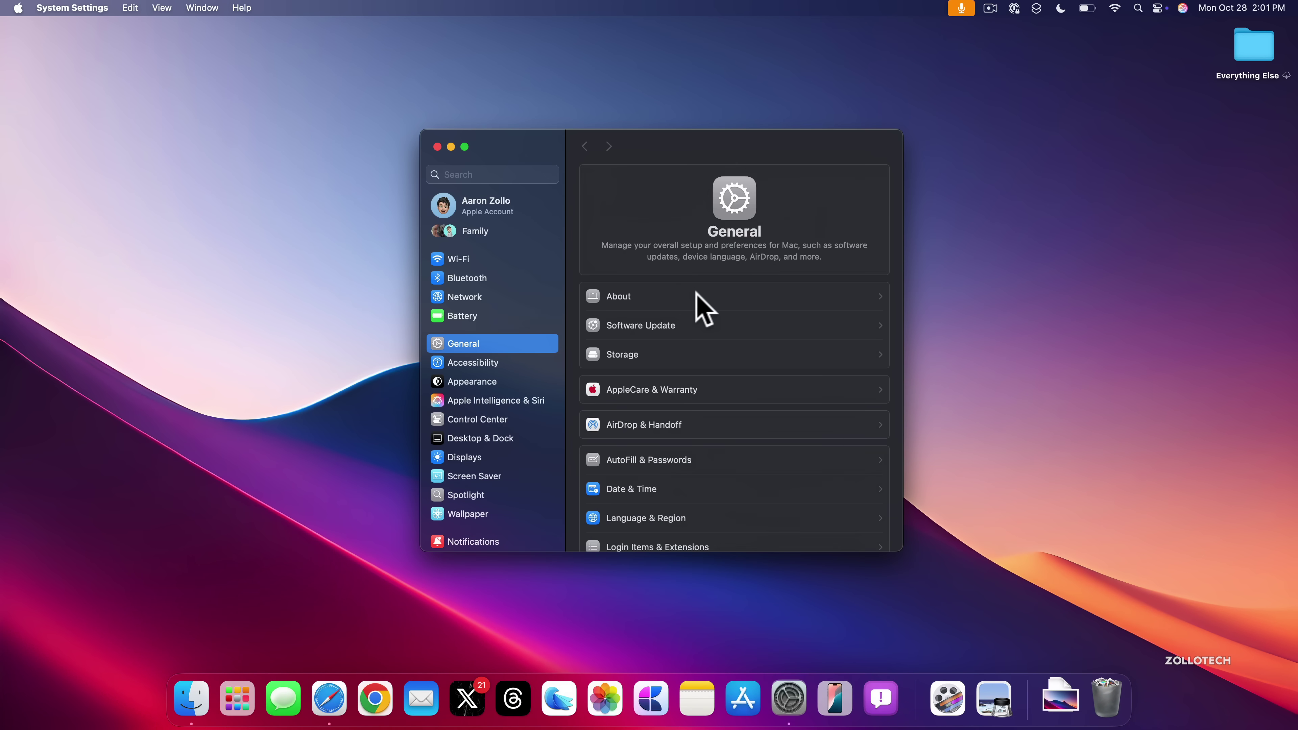
click(493, 542)
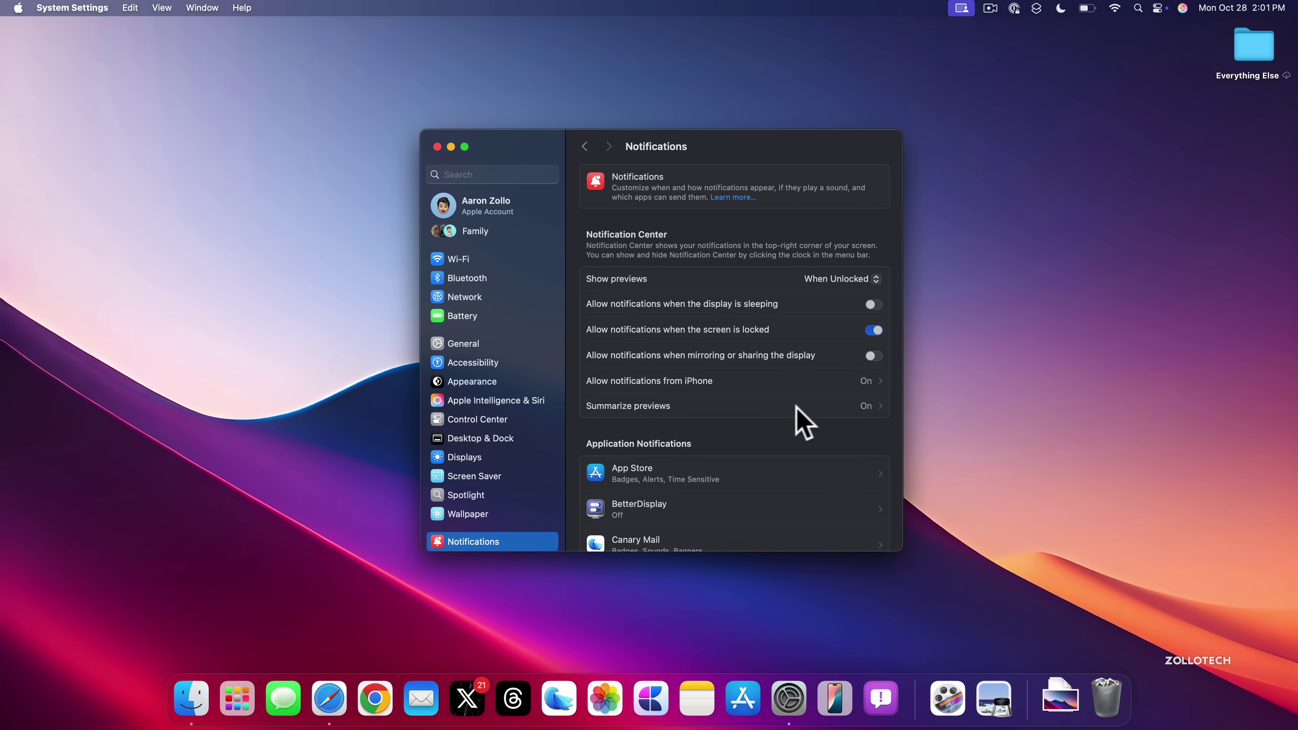
click(862, 407)
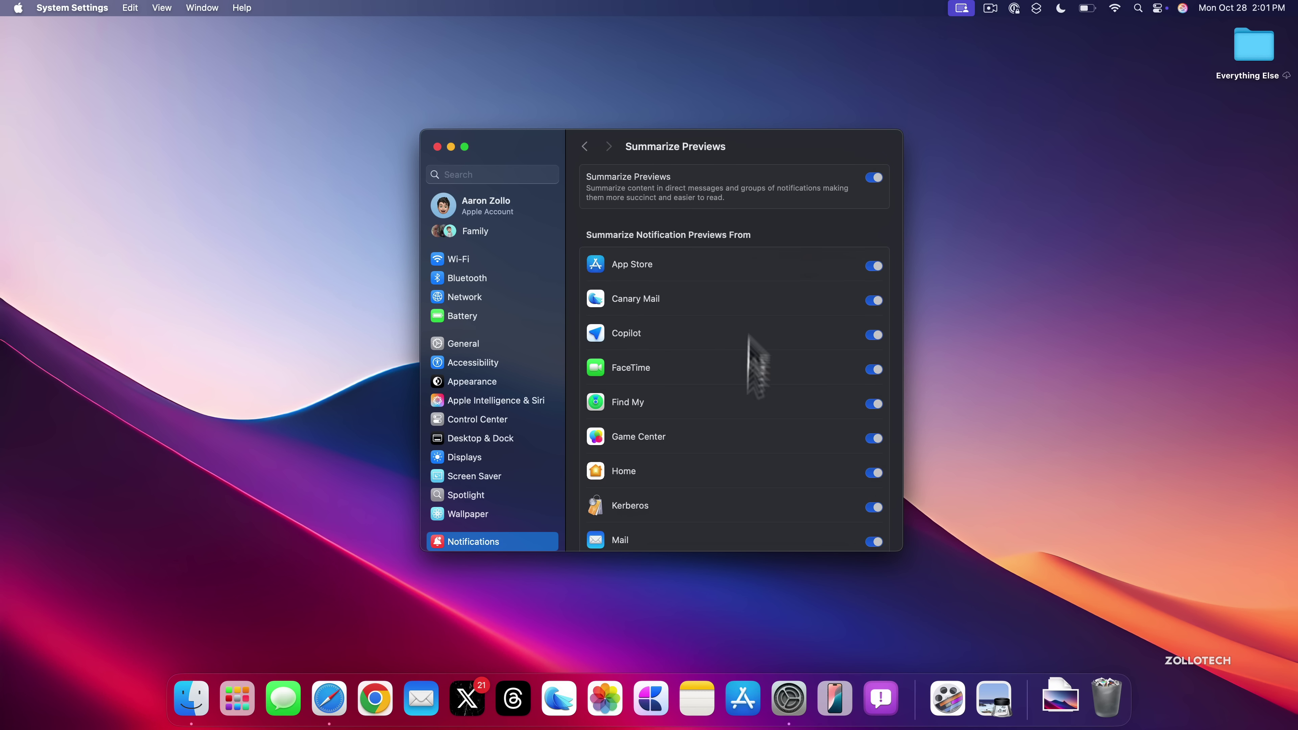
scroll(777, 381, down, 5)
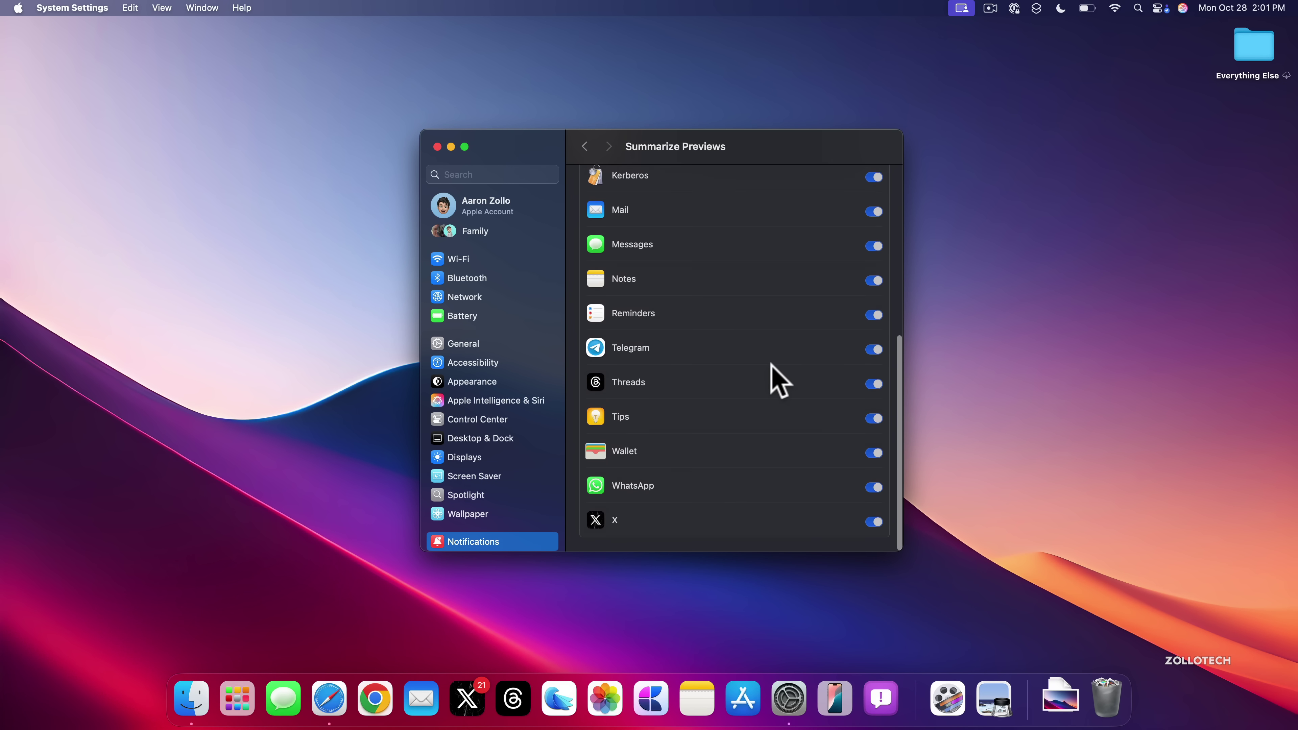
scroll(777, 381, up, 10)
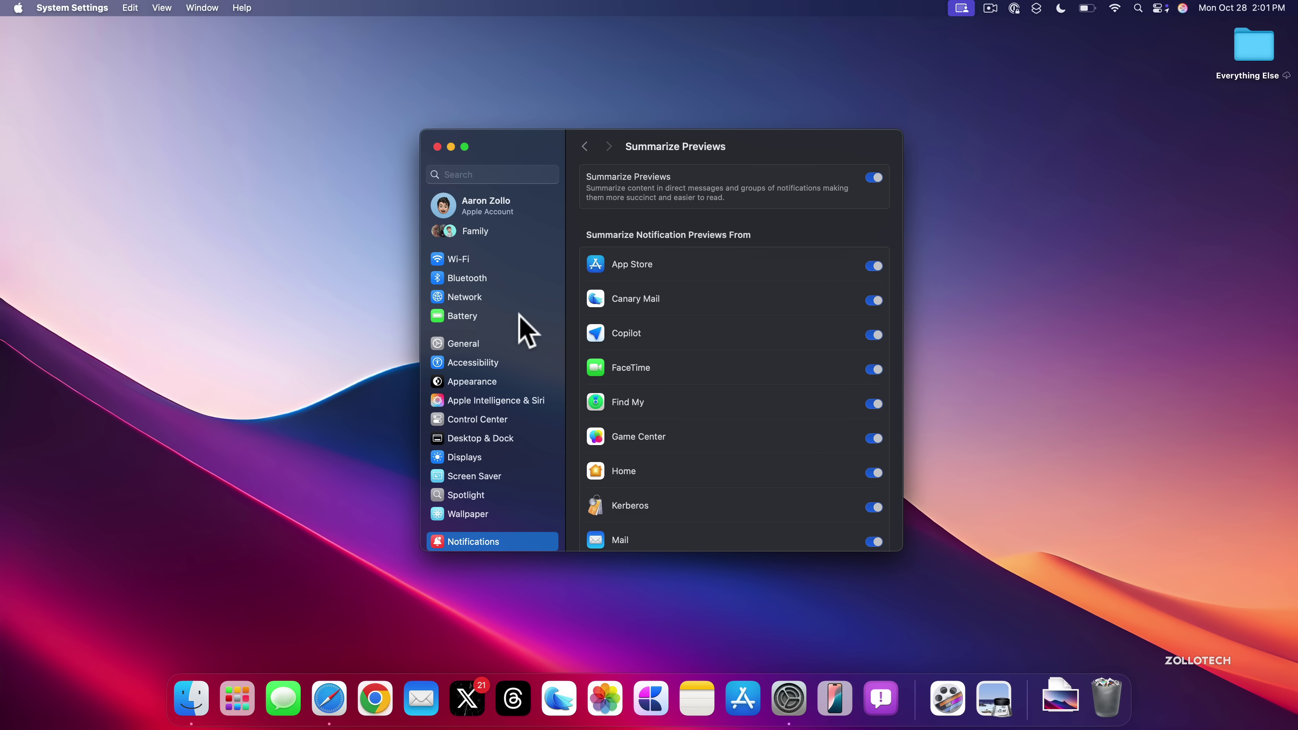
scroll(526, 330, down, 5)
click(457, 434)
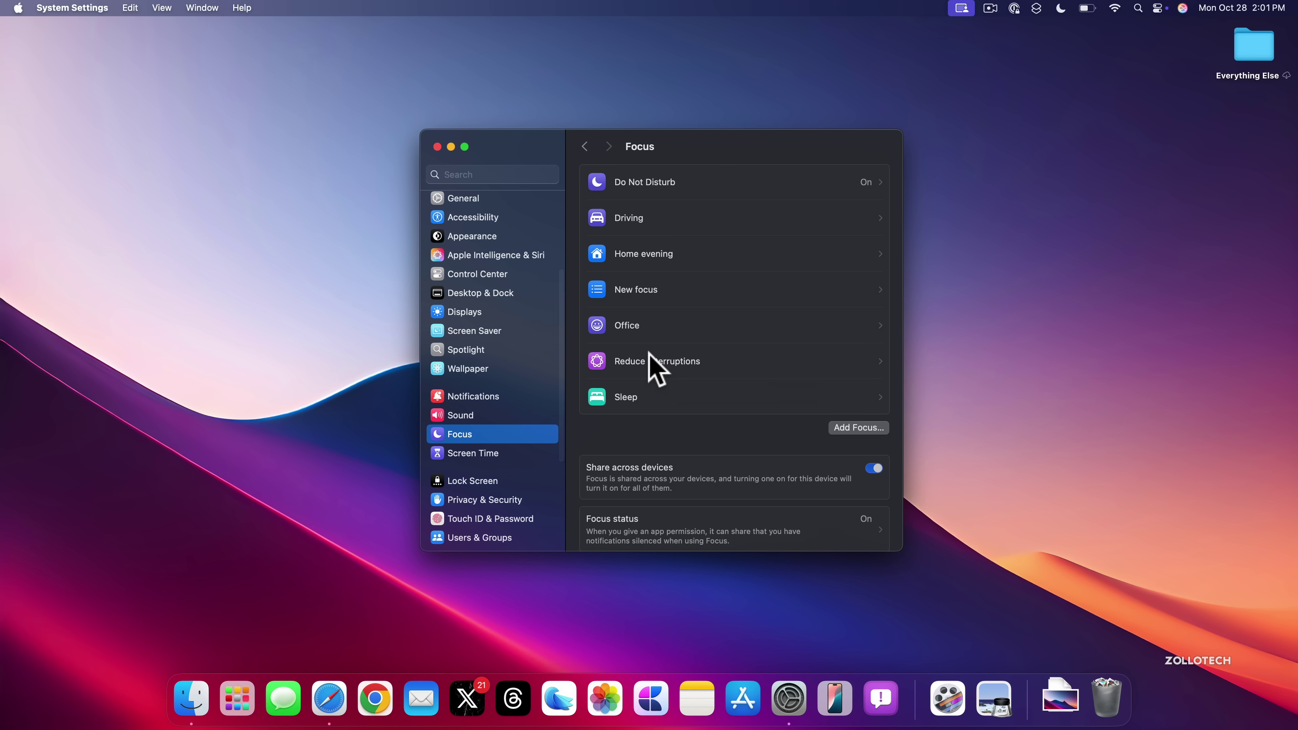
Review Reduce Interruptions' Intelligent Breakthrough & Silencing option, then close System Settings
click(632, 365)
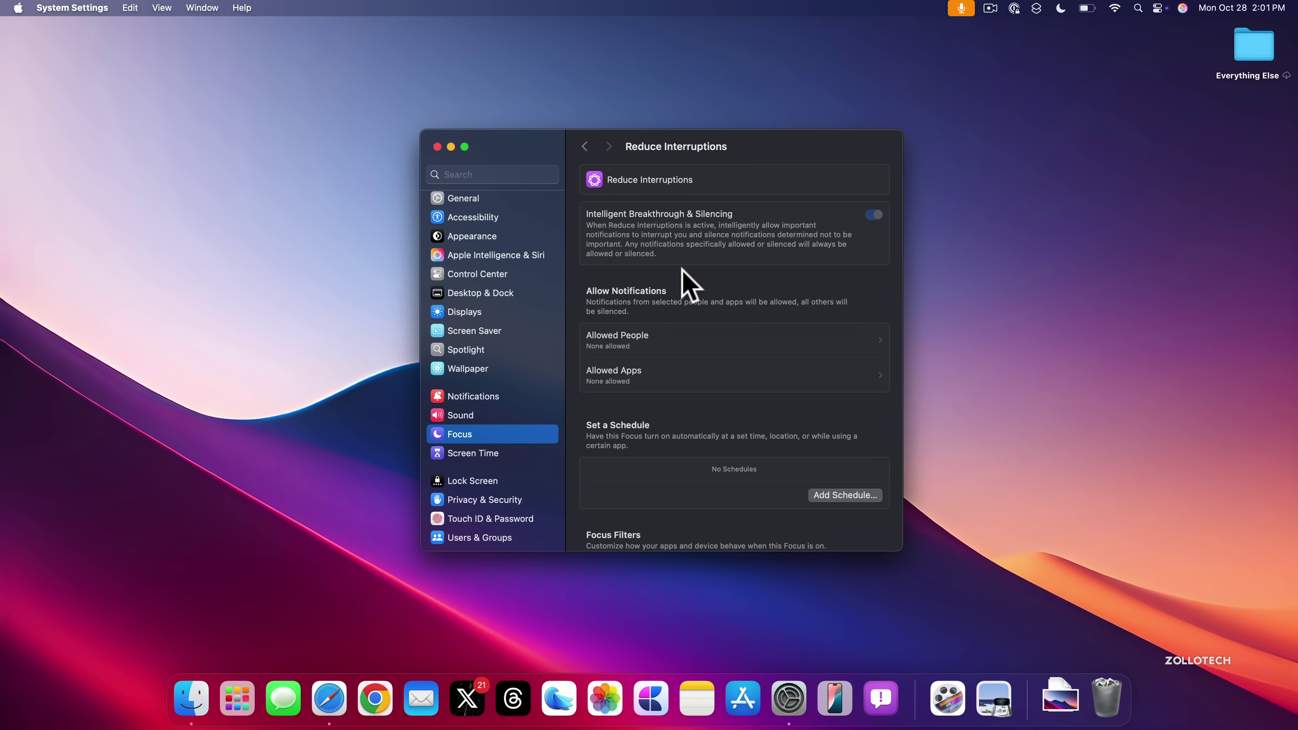
scroll(772, 393, down, 4)
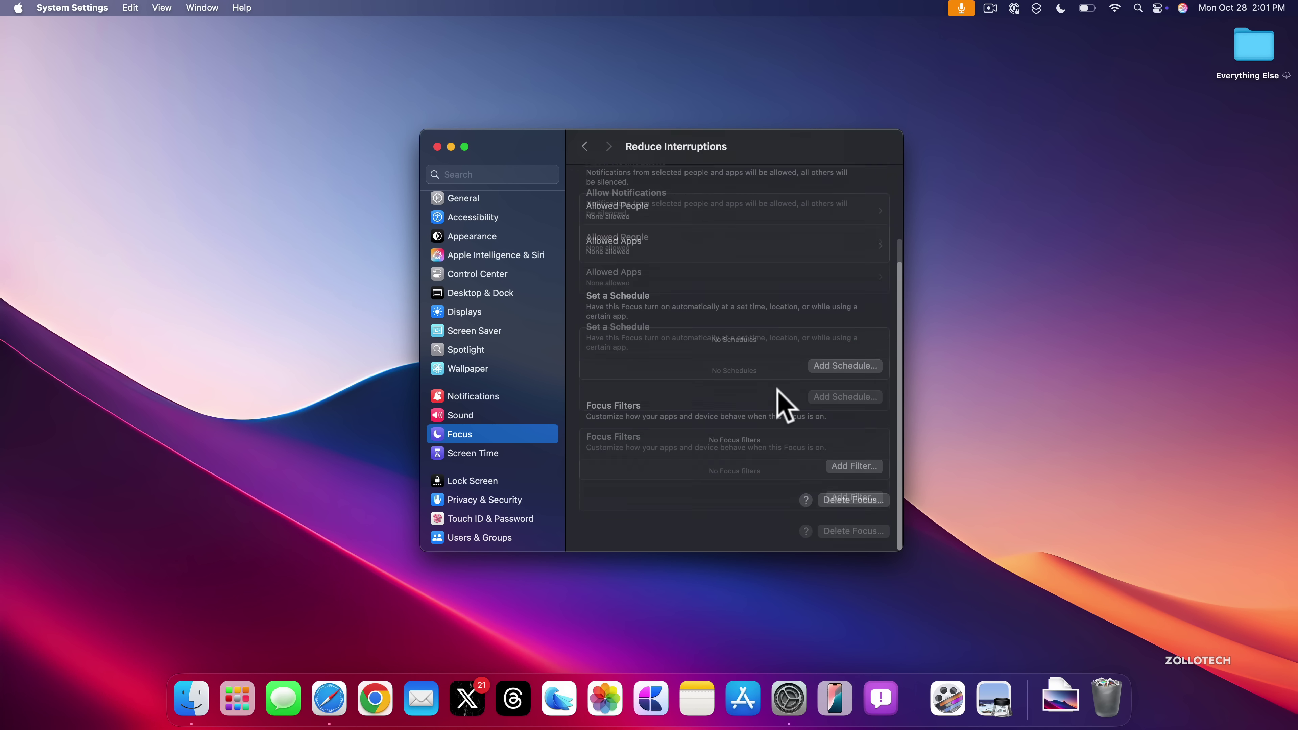
scroll(776, 396, up, 4)
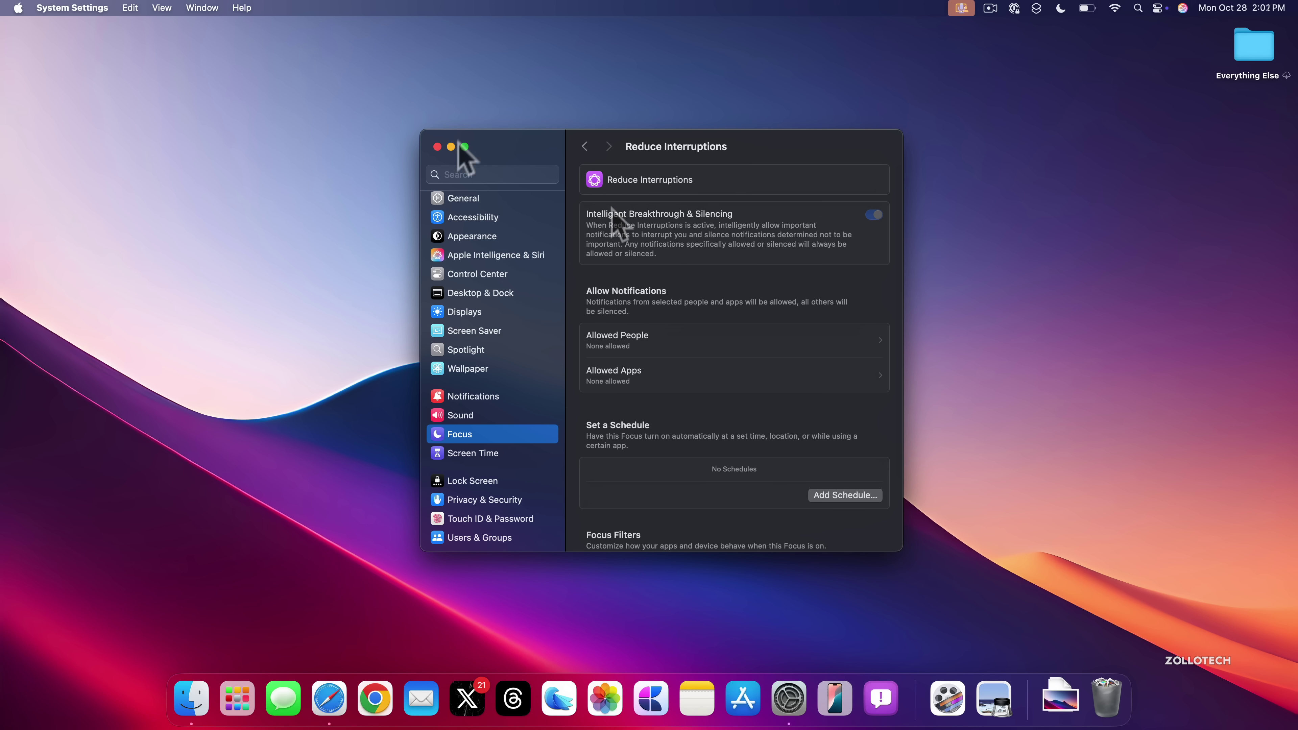
click(437, 147)
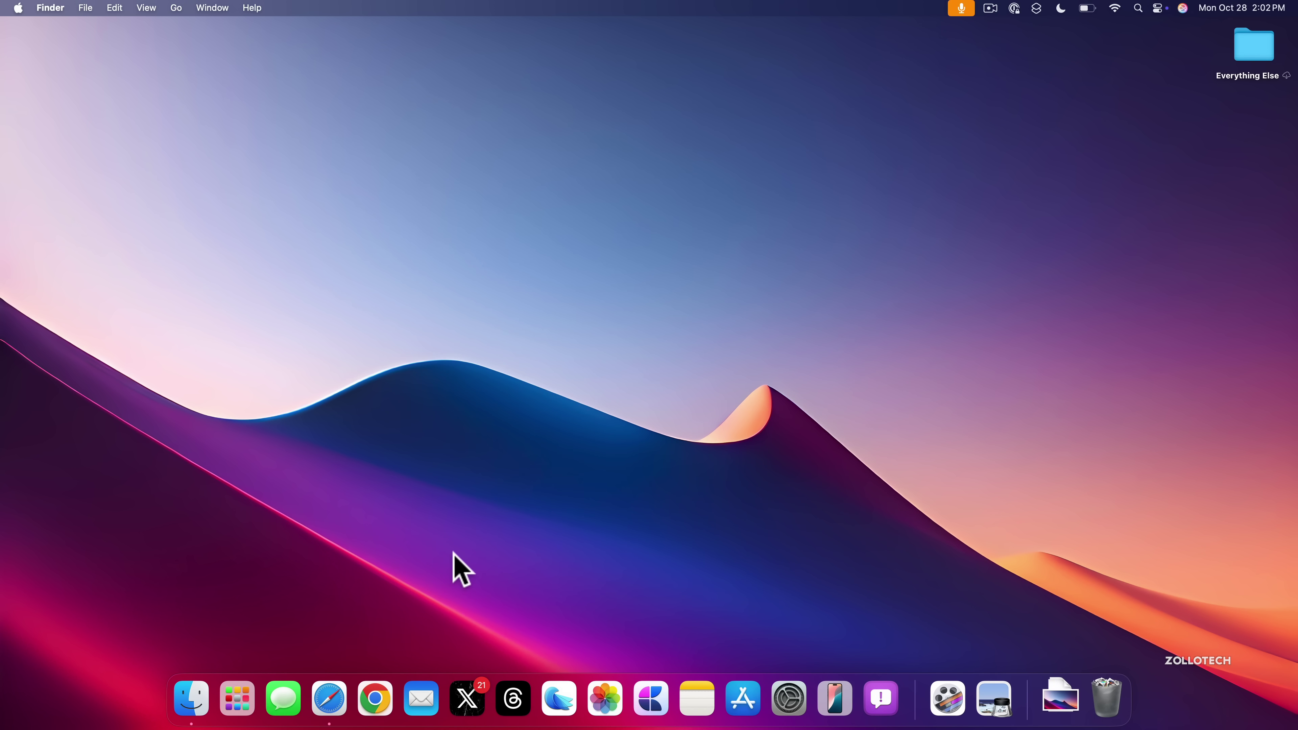
Open the ProClip USA message about state driving laws in Mail and start a reply
click(418, 715)
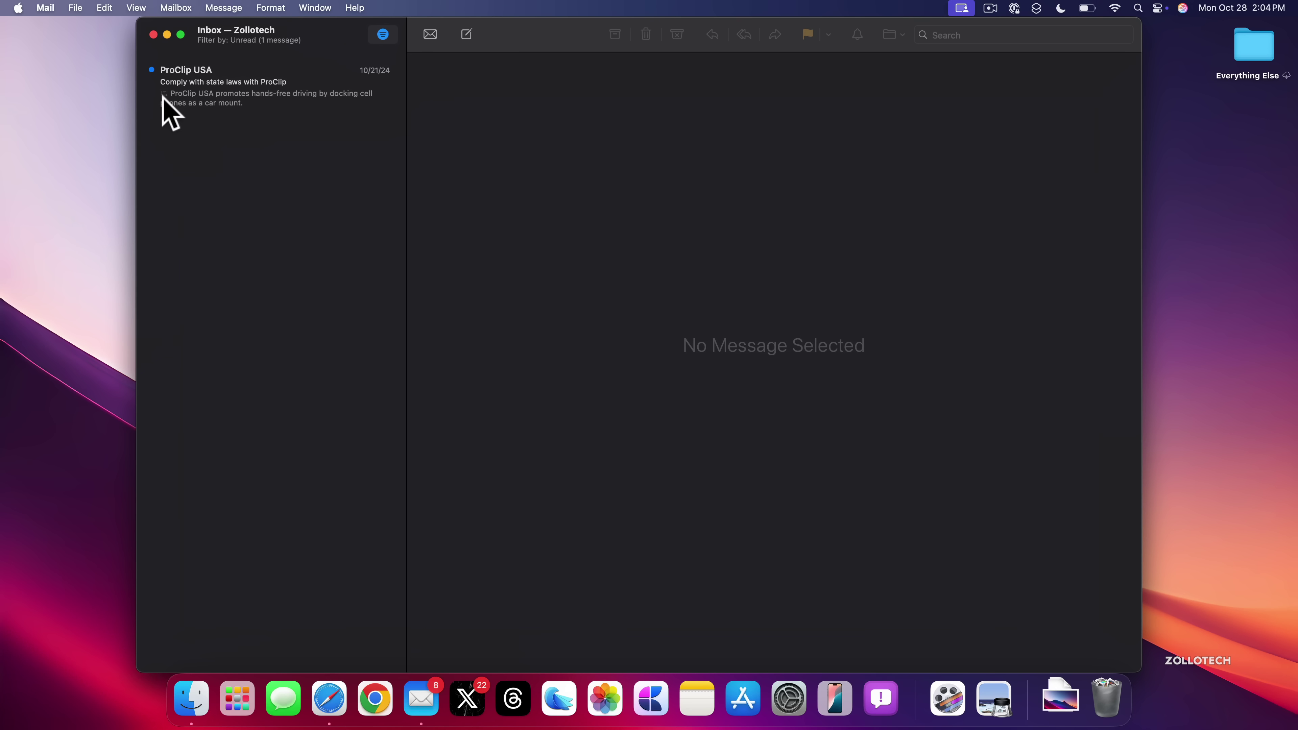
click(254, 92)
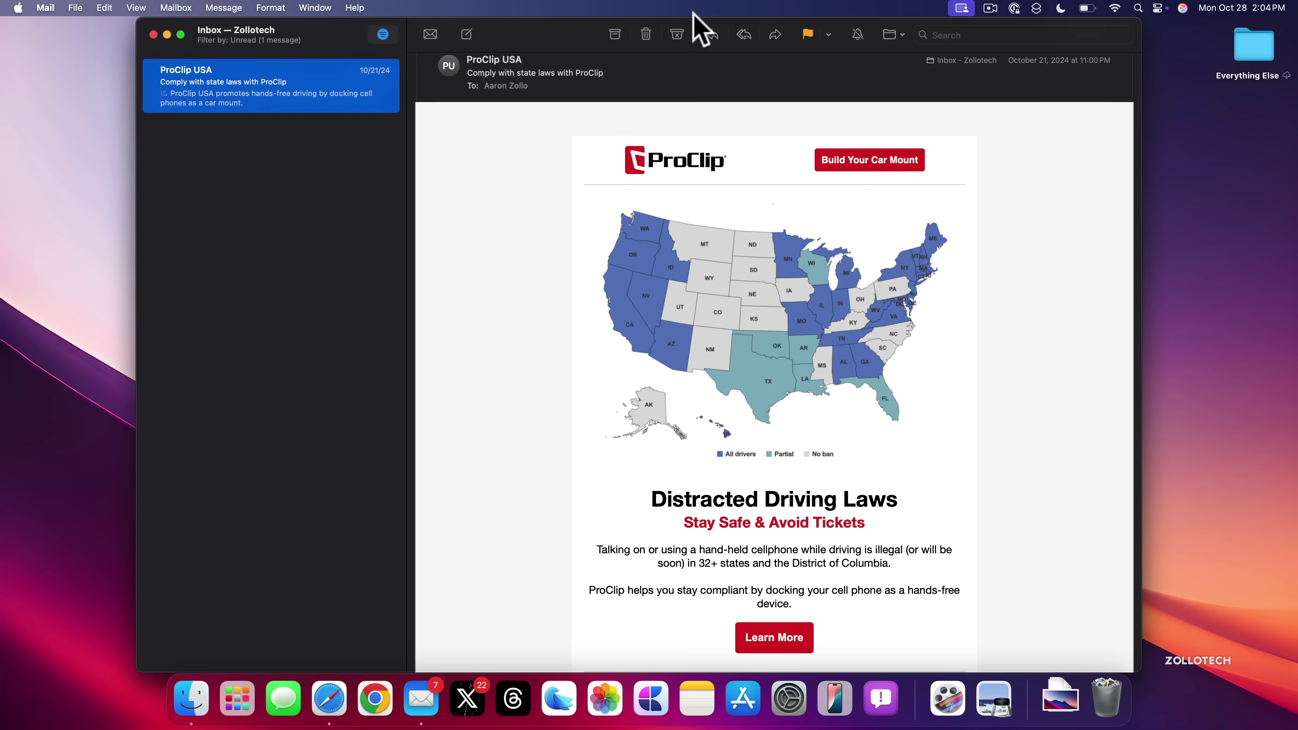
click(715, 37)
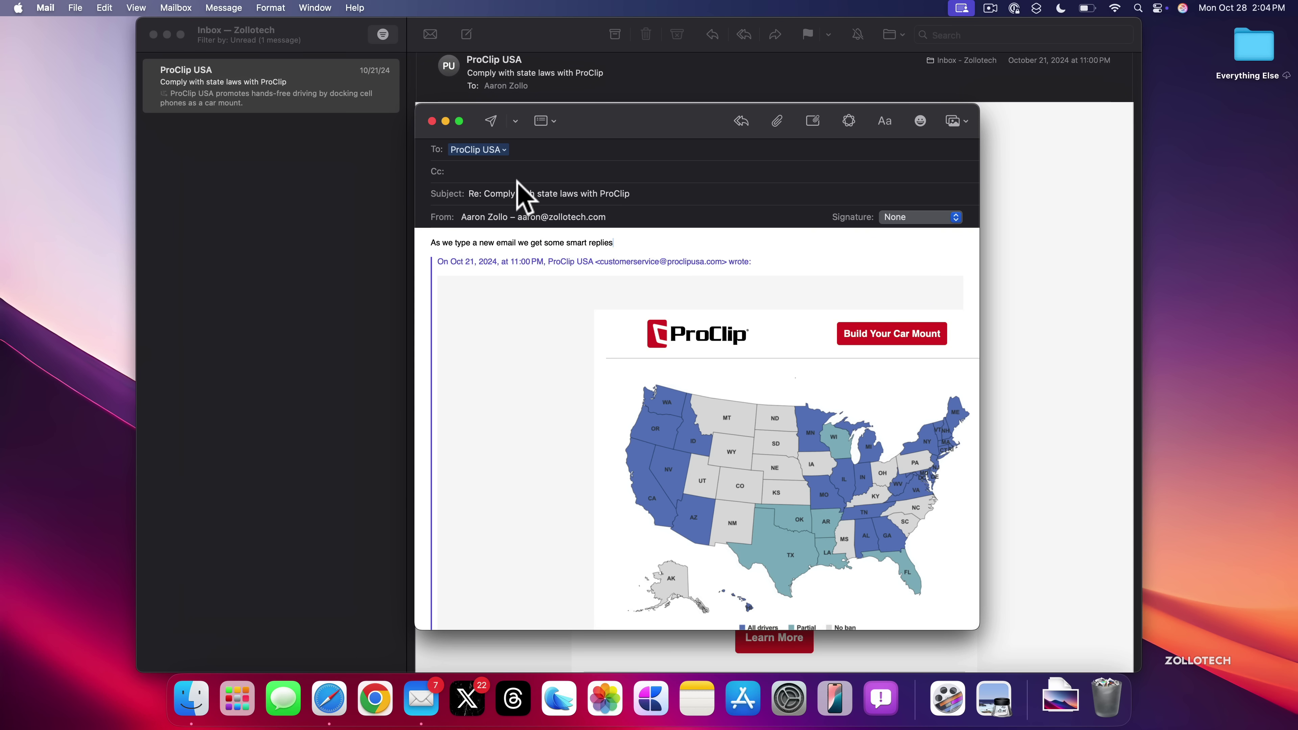
Show the Writing Tools for the reply about smart replies
click(848, 122)
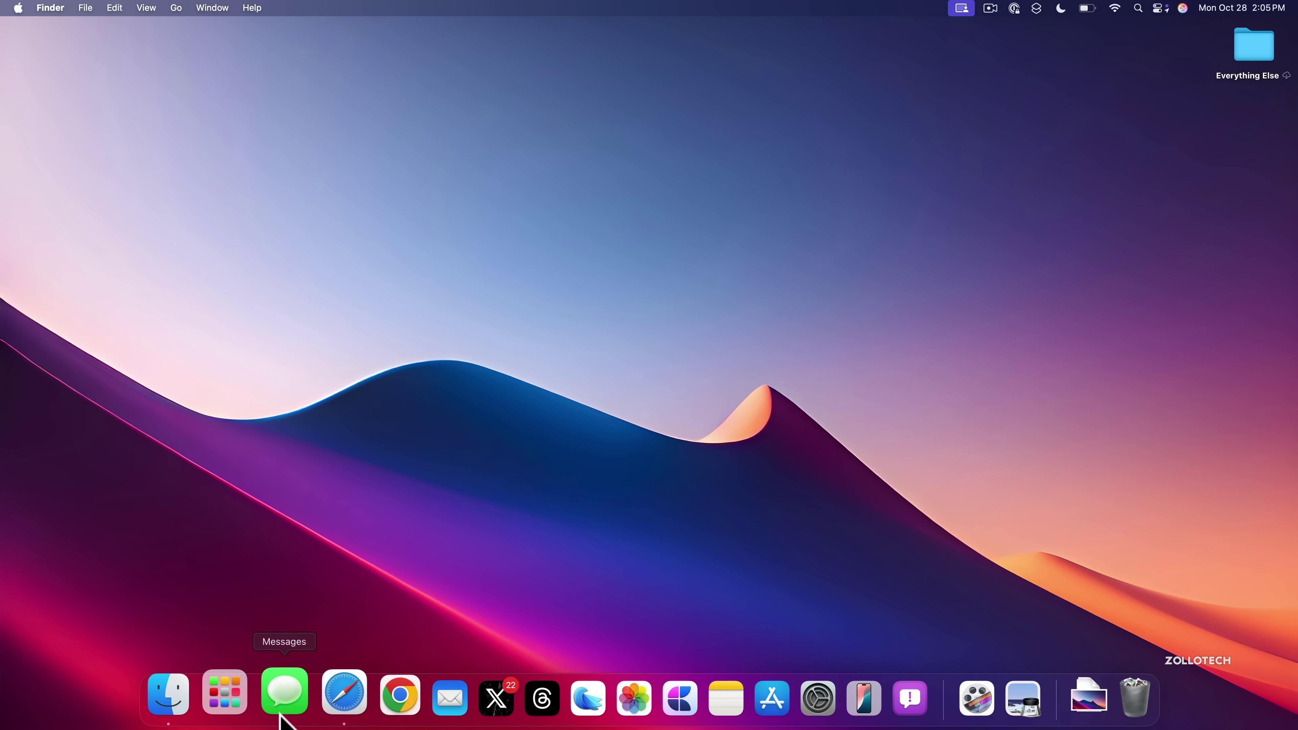
Answer the 'Awesome thank you' message with the suggested reply 'You're welcome'
click(282, 713)
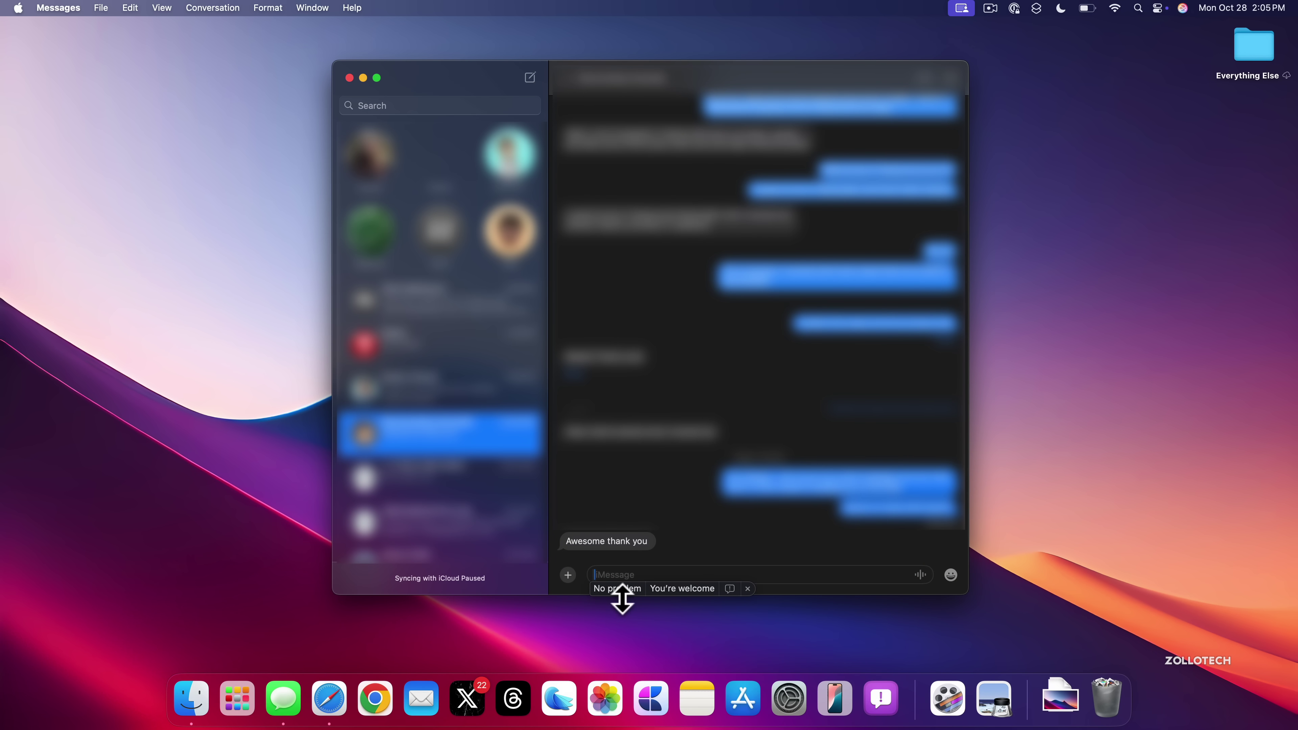
click(669, 588)
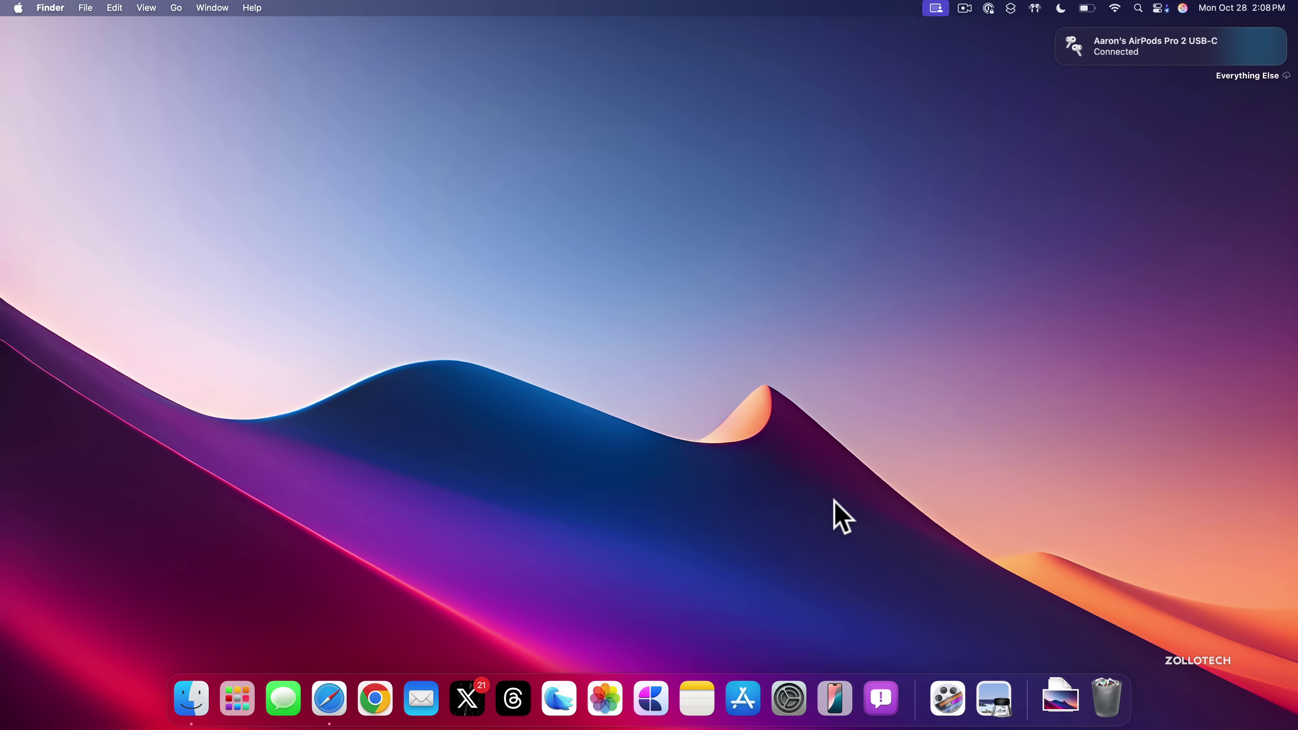
Open the AirPods Pro 2 settings and scroll through the call, audio and head gesture options
click(788, 697)
scroll(542, 440, down, 10)
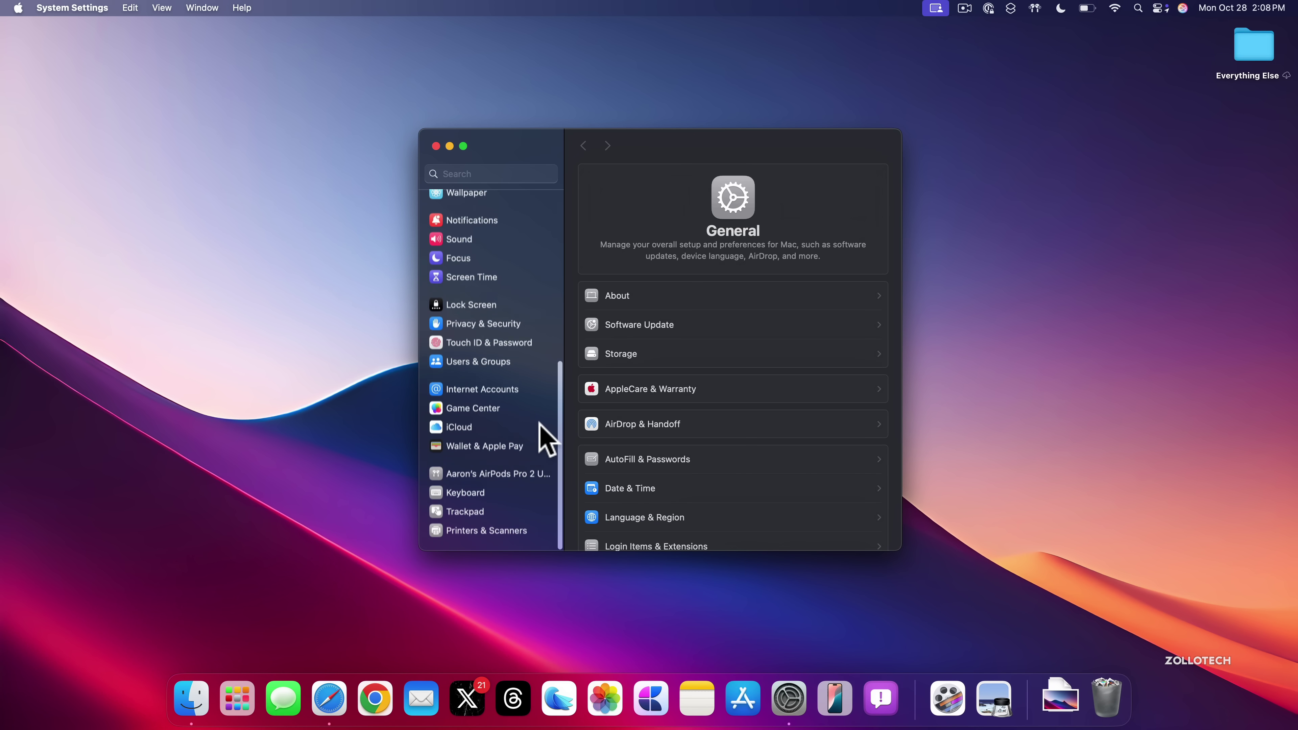
click(494, 478)
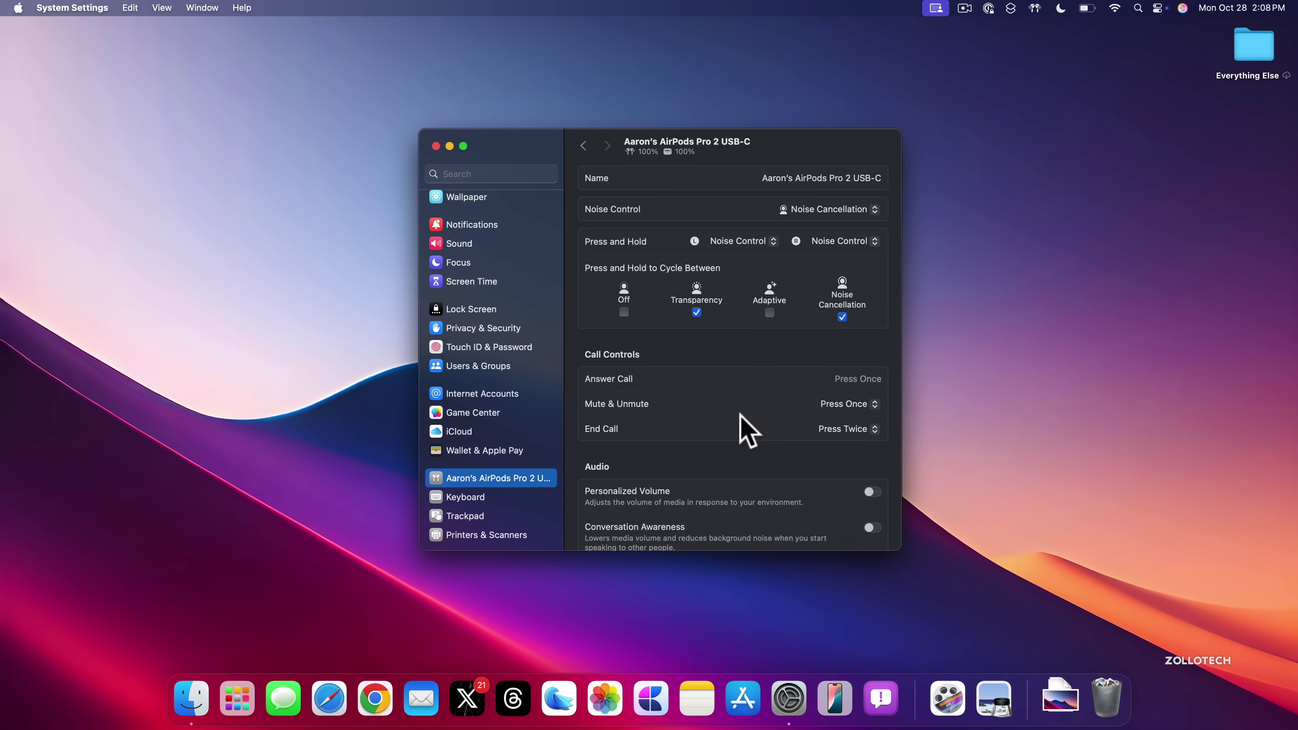
scroll(739, 414, down, 2)
scroll(740, 415, down, 10)
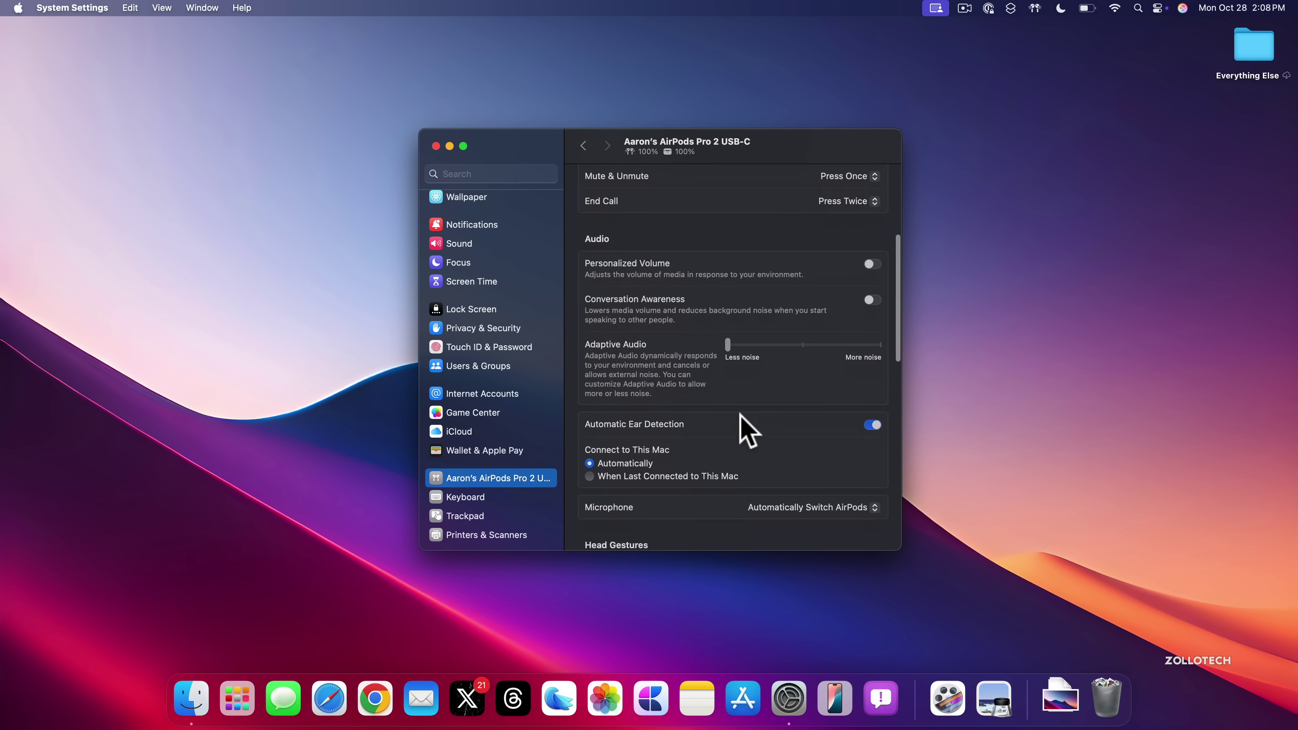
scroll(740, 415, down, 10)
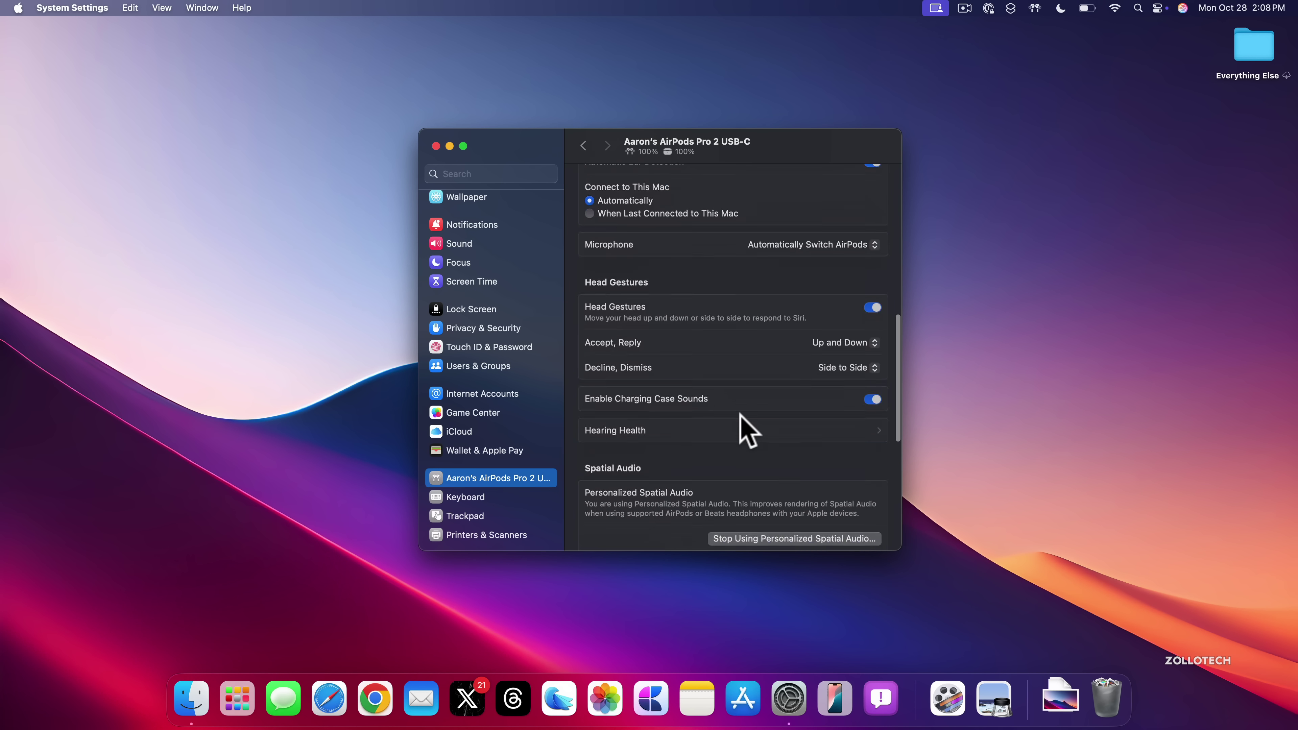
scroll(745, 430, down, 5)
scroll(746, 429, up, 15)
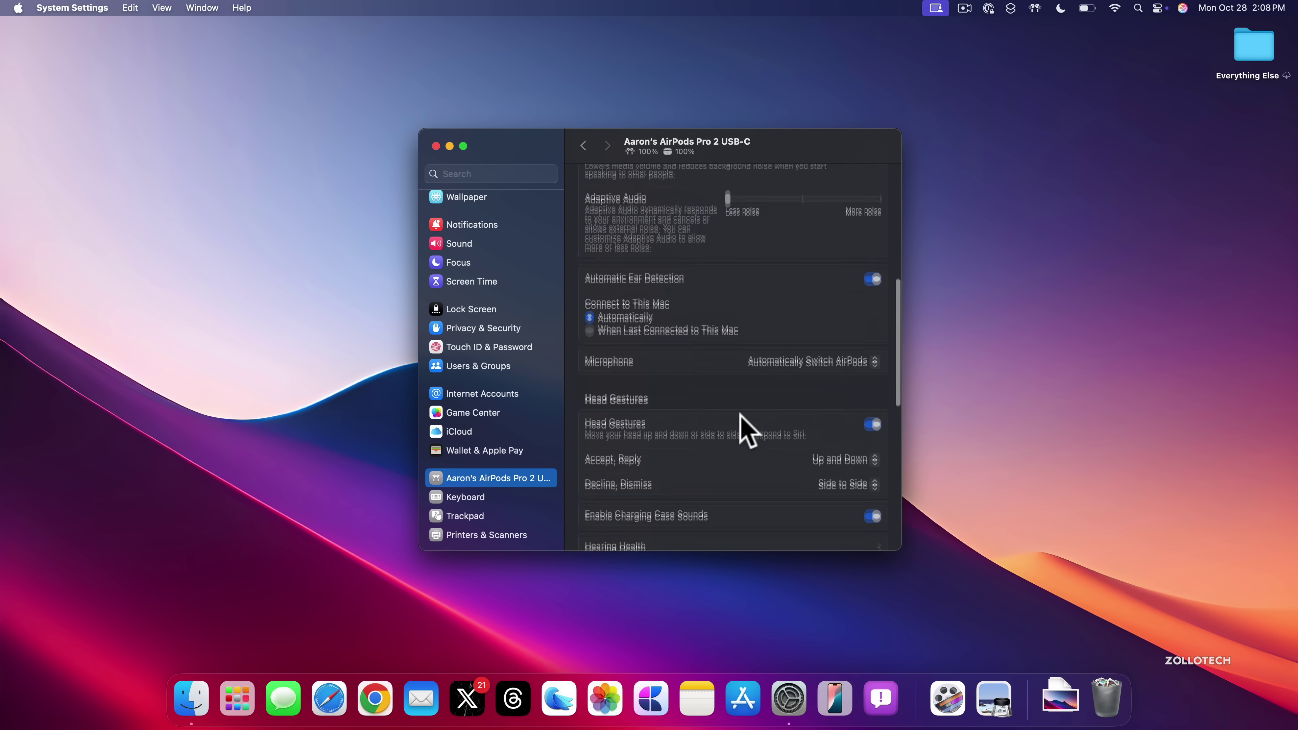
scroll(758, 460, up, 8)
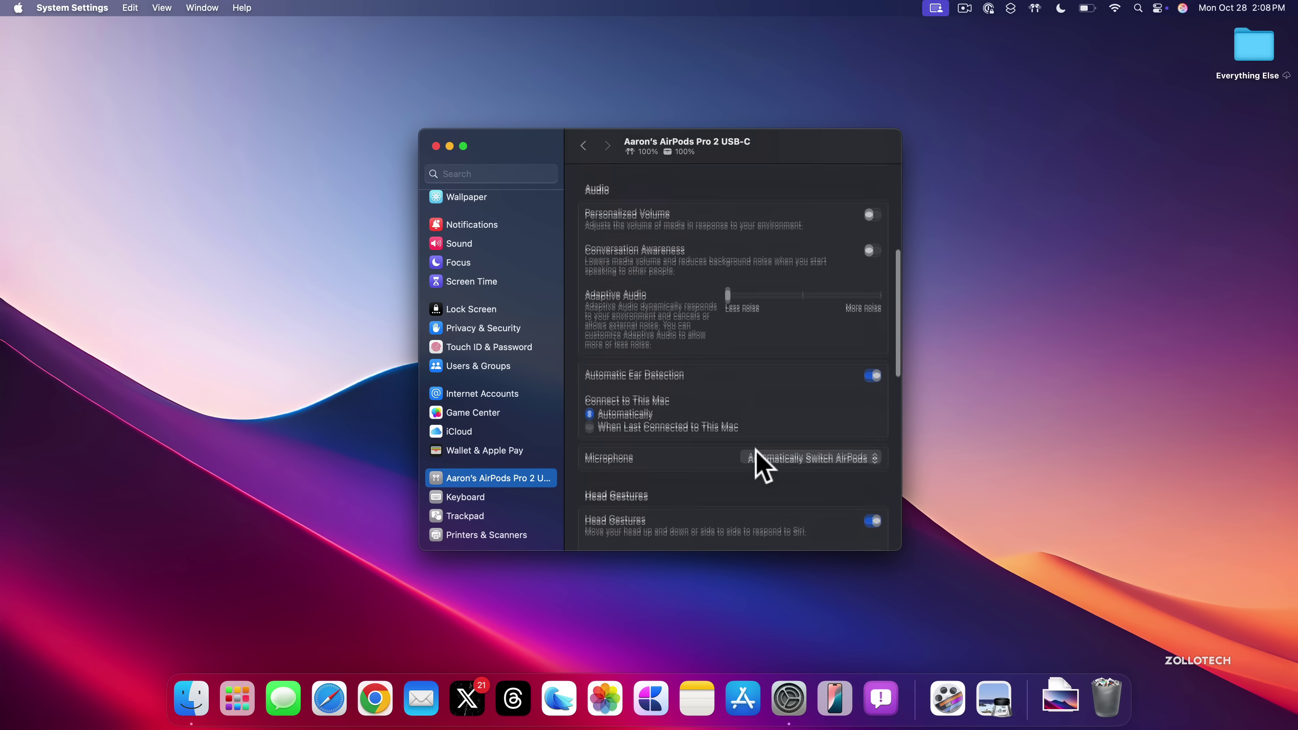
scroll(764, 466, up, 5)
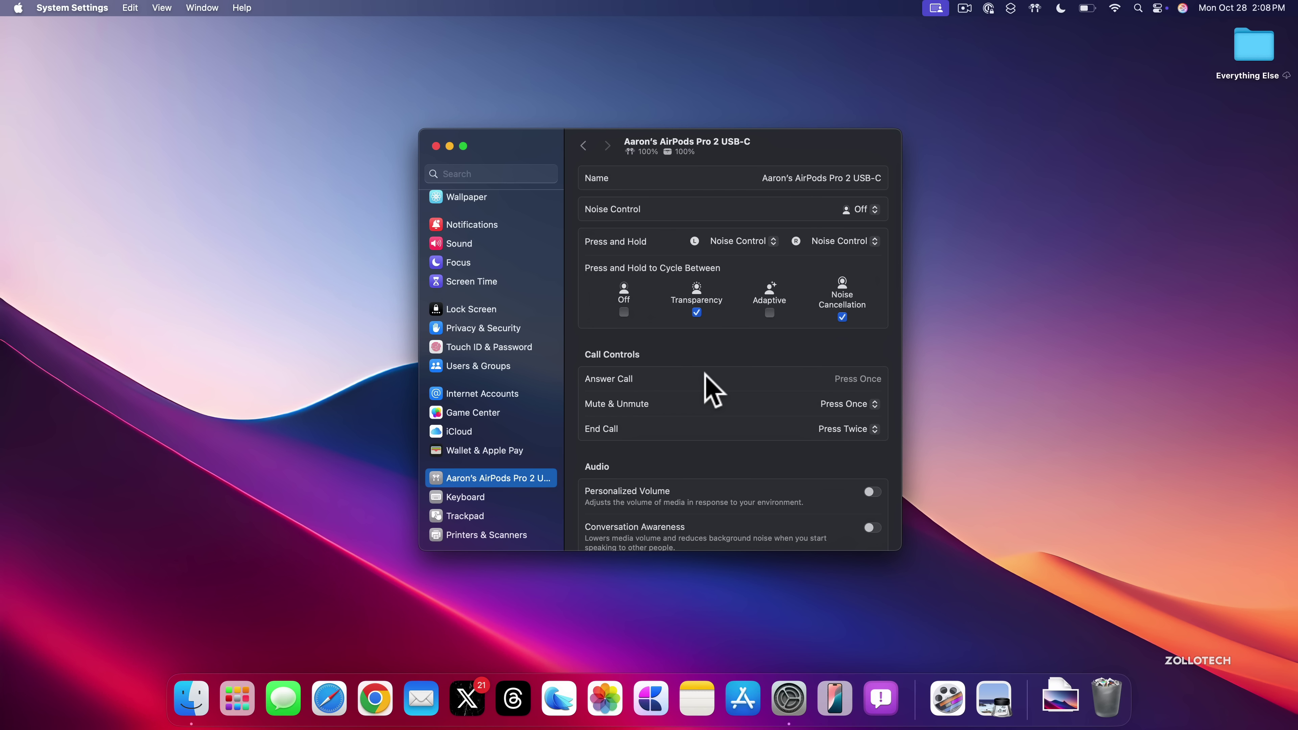
Quit System Settings and bring up the App Store's Settings window
key(super+q)
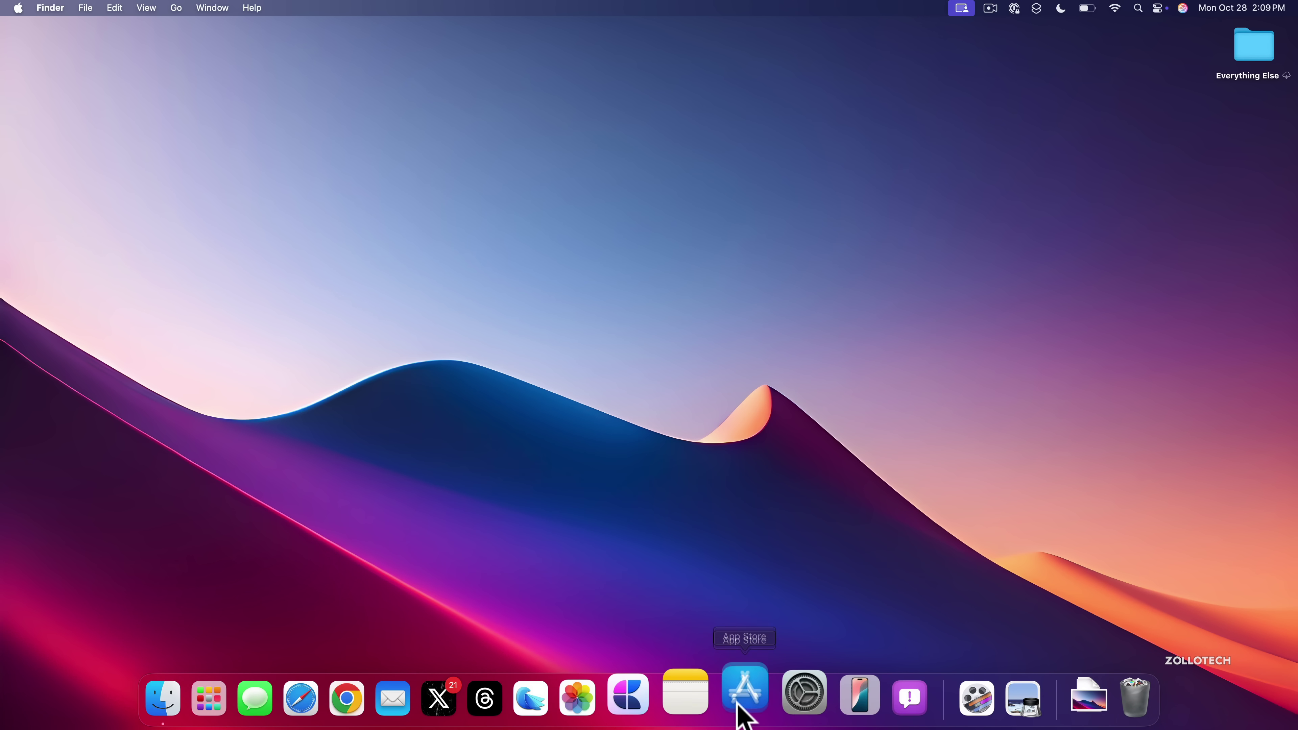
click(743, 698)
click(52, 8)
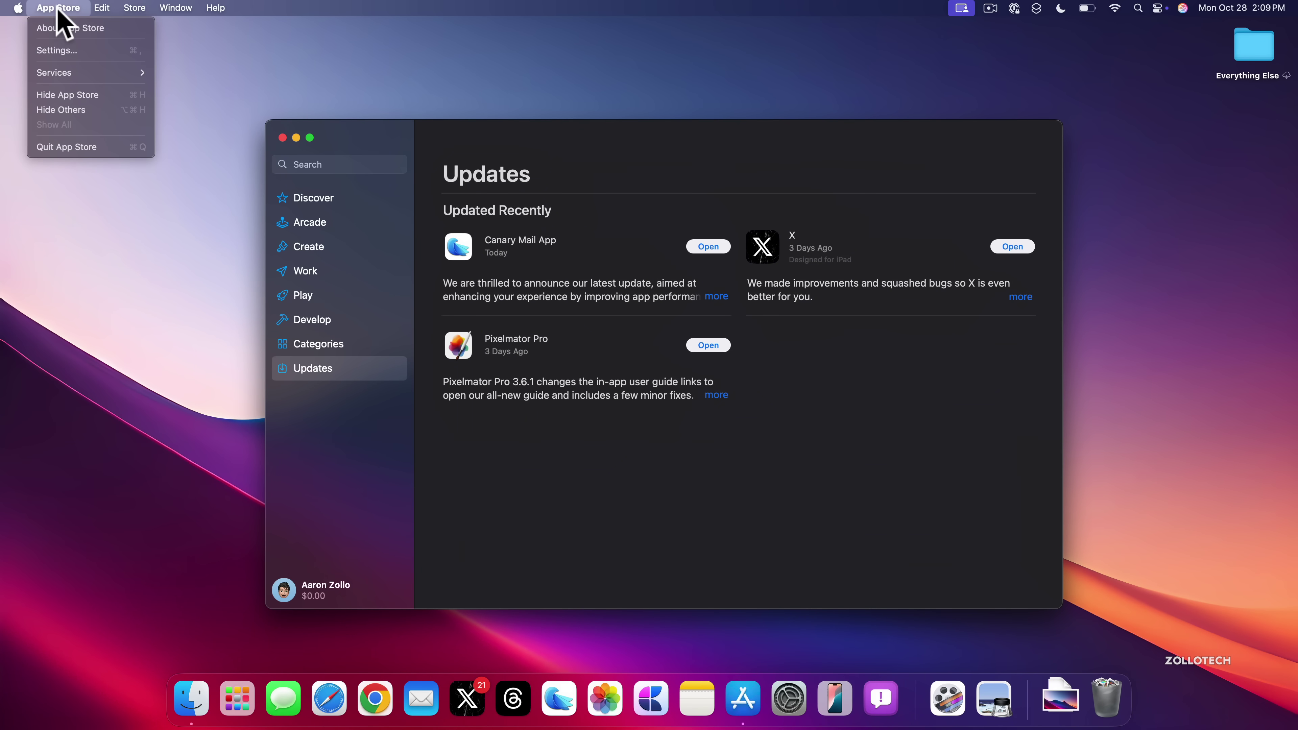
click(55, 51)
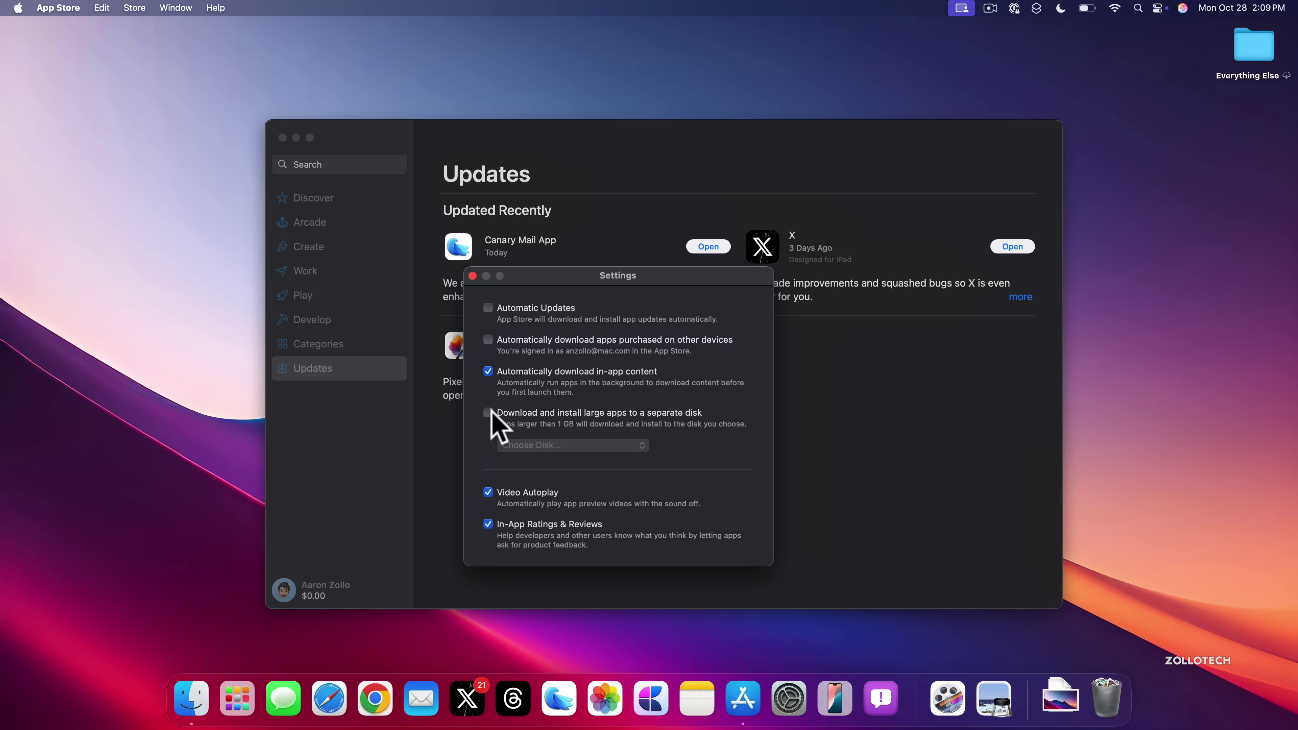
Enable 'Download and install large apps to a separate disk' and review the Choose Disk options without changing them
click(486, 413)
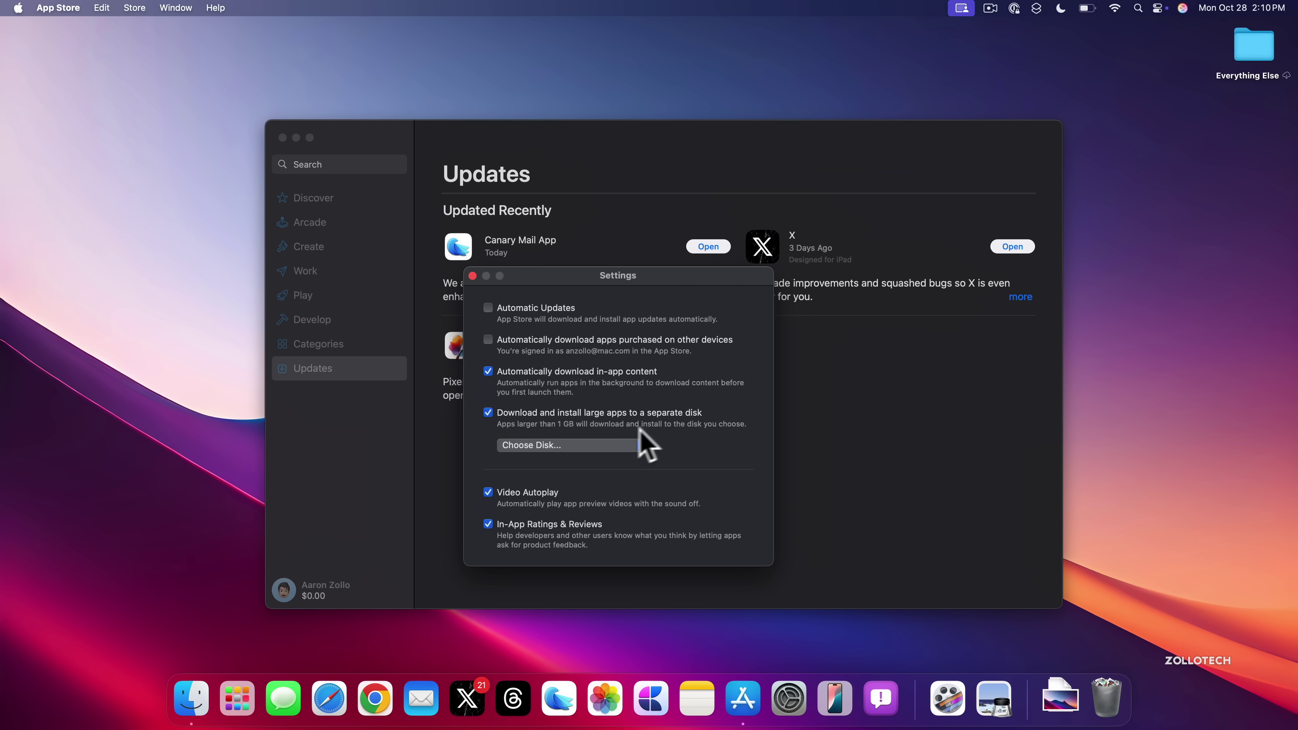
click(621, 444)
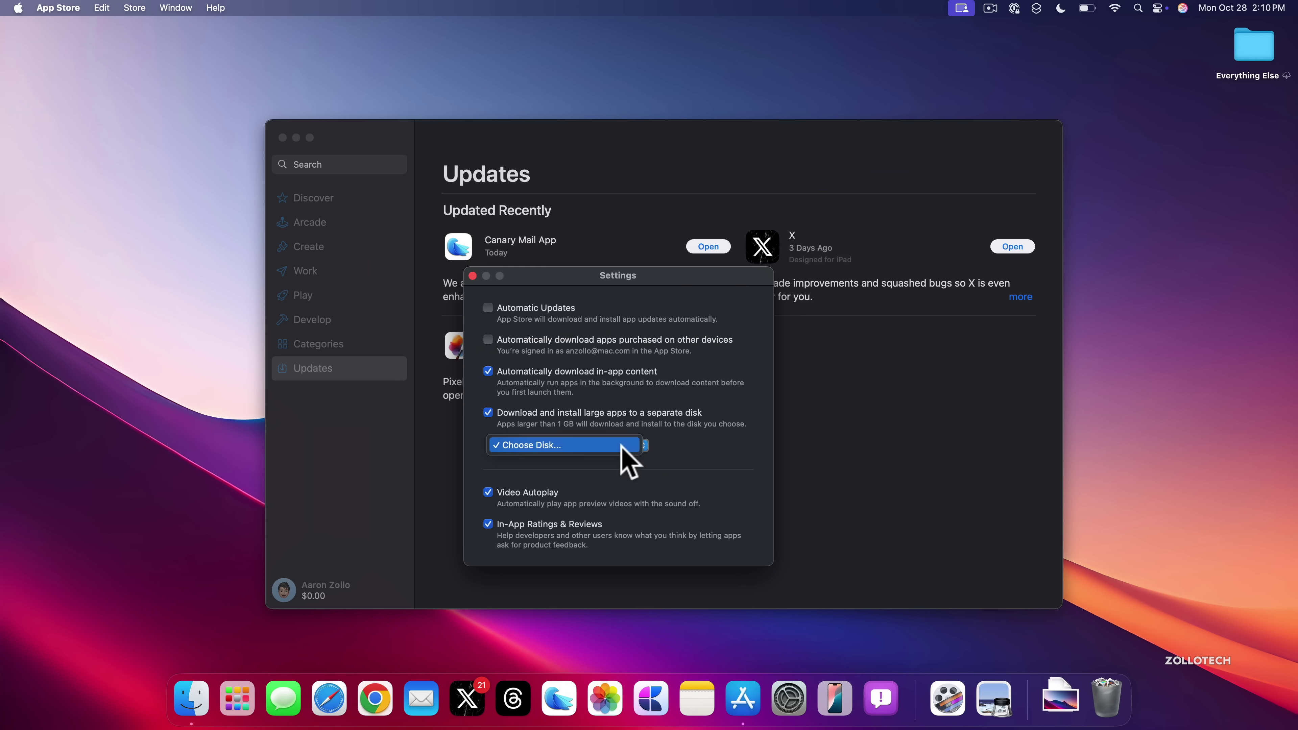
click(661, 458)
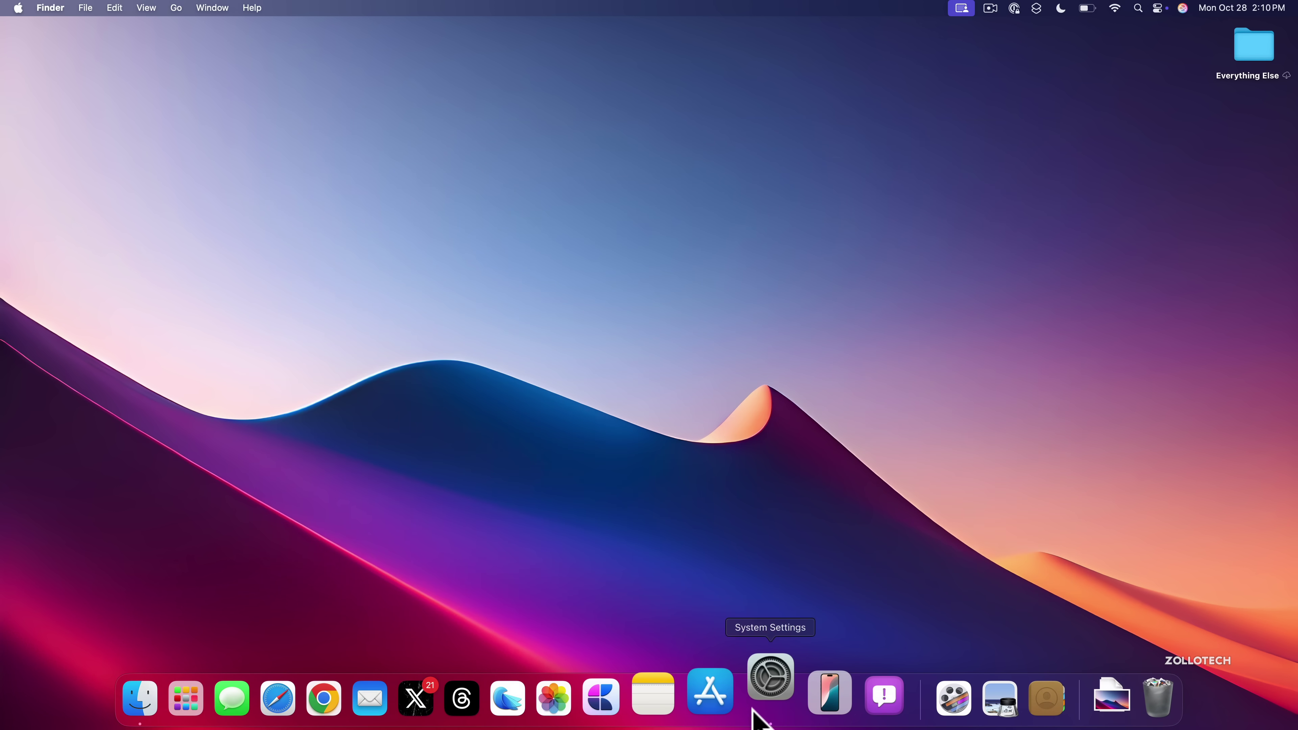
Go to Game Center settings in System Settings and preview the profile customisation without changes
click(762, 703)
scroll(452, 460, down, 10)
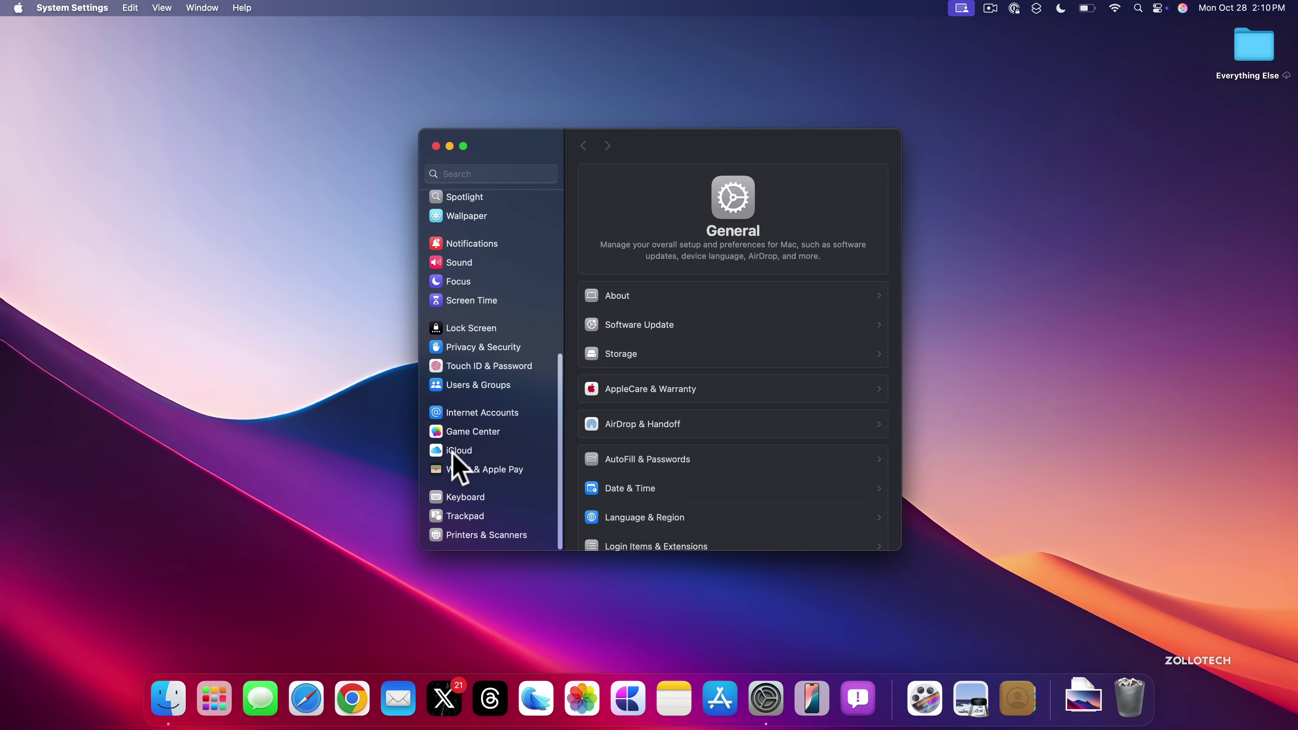
click(459, 431)
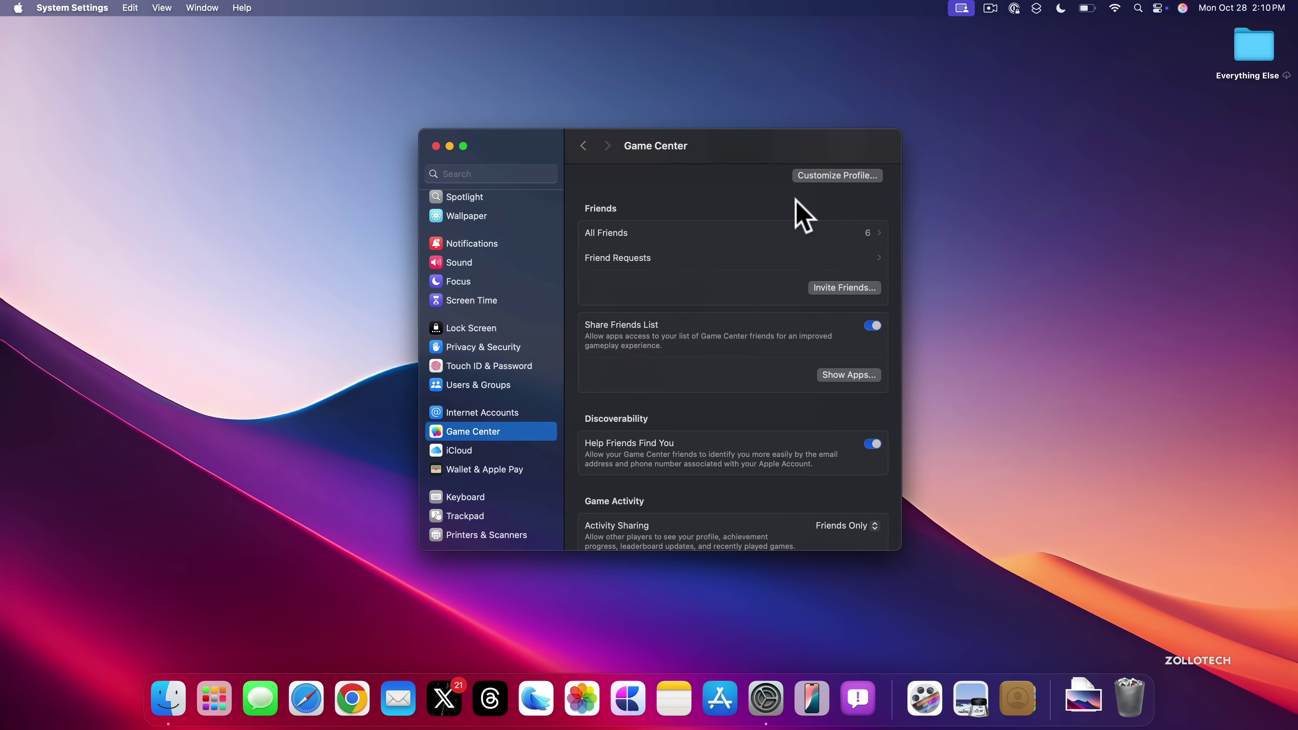
click(833, 175)
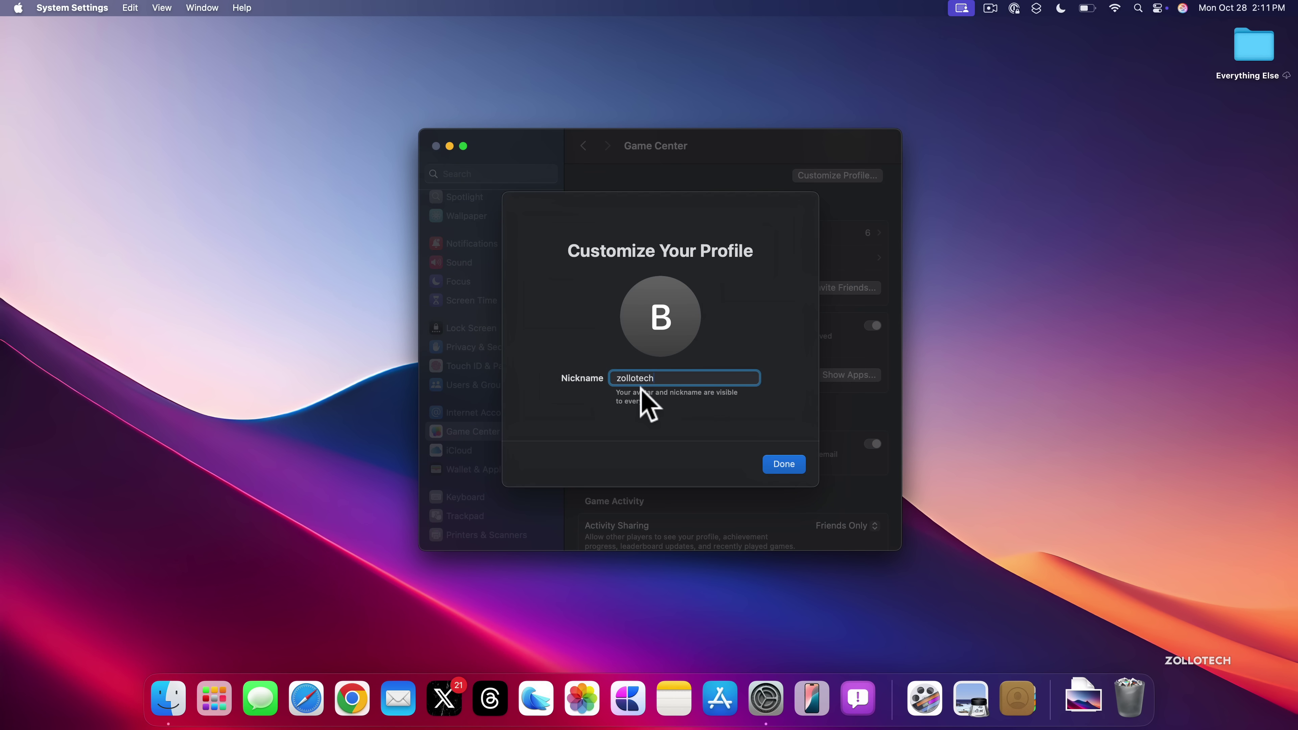
mouse_move(687, 335)
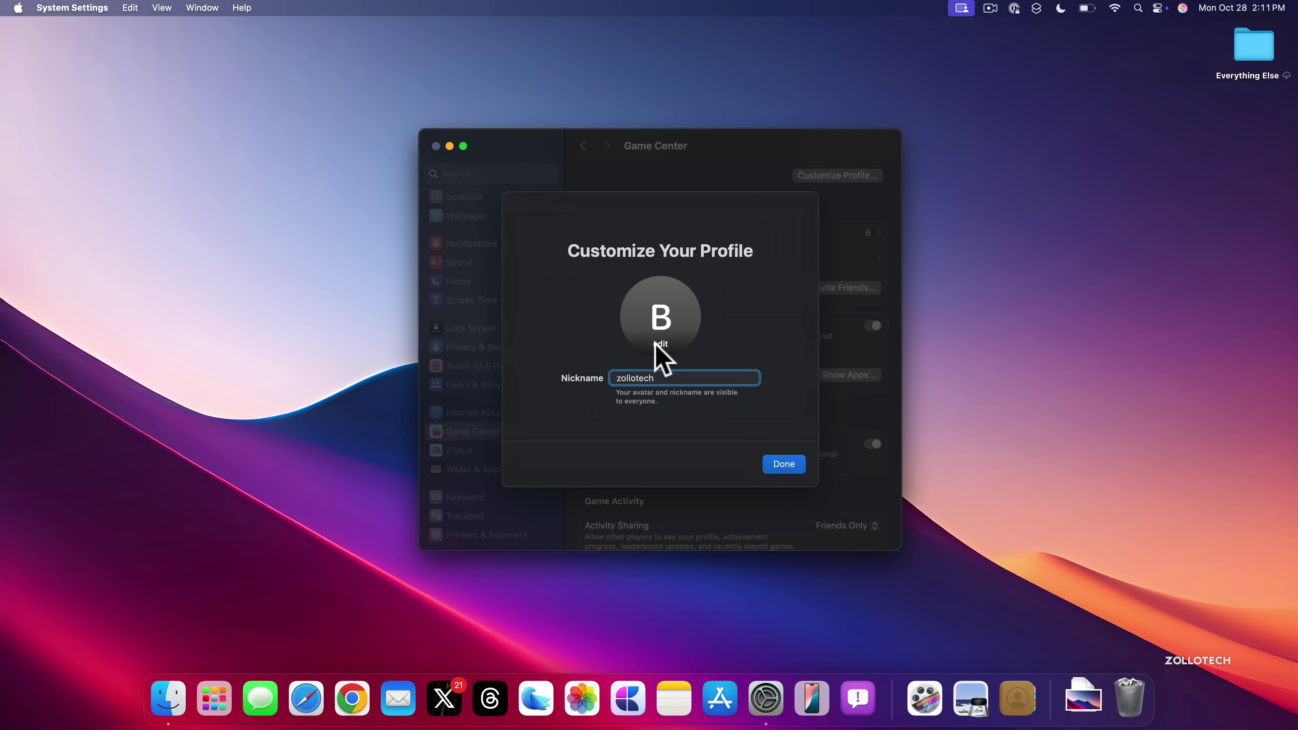
key(Return)
scroll(733, 398, down, 5)
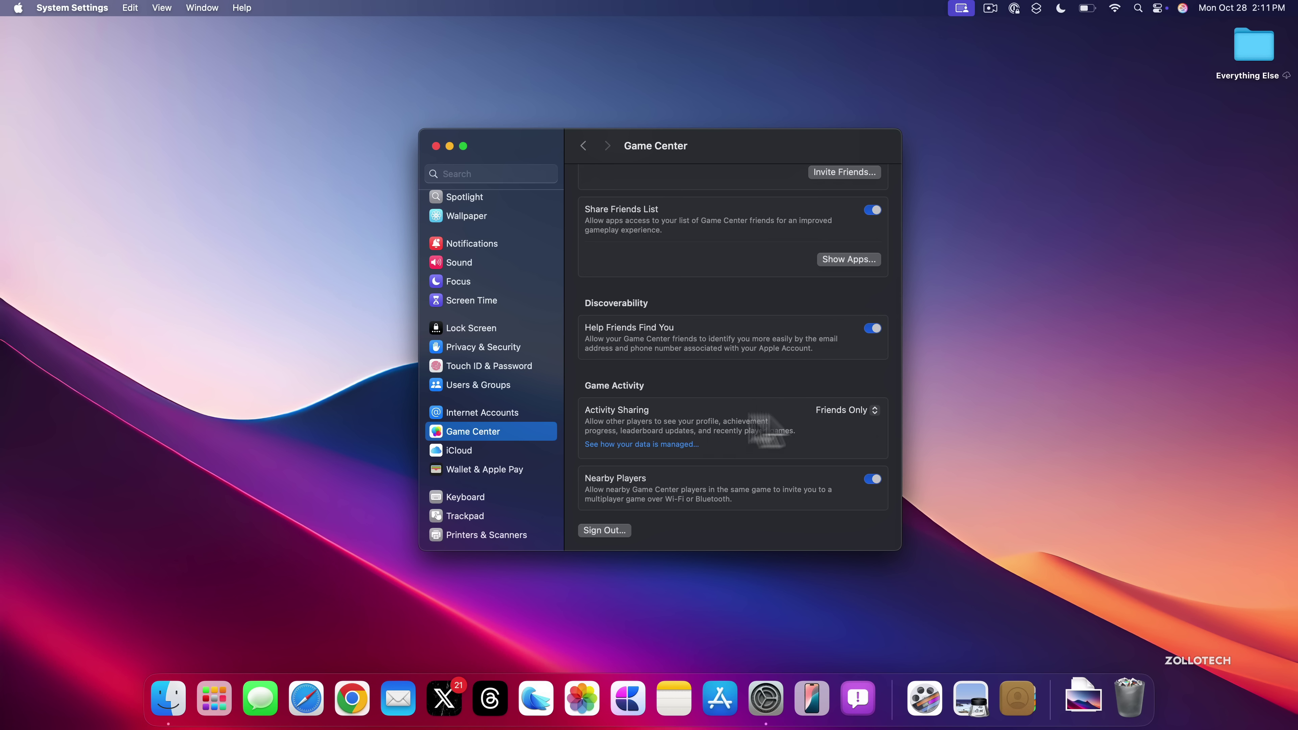
Keep Game Center activity sharing at Friends Only, then quit System Settings
click(839, 409)
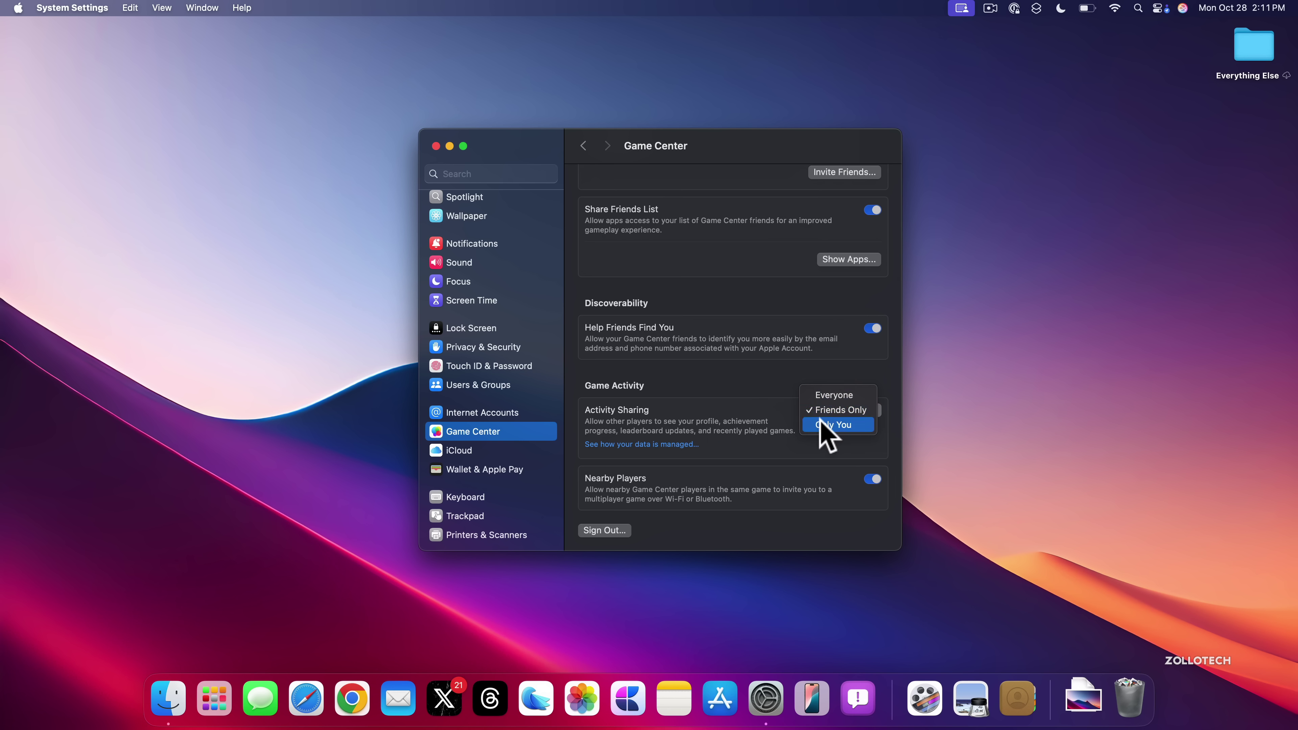
click(675, 386)
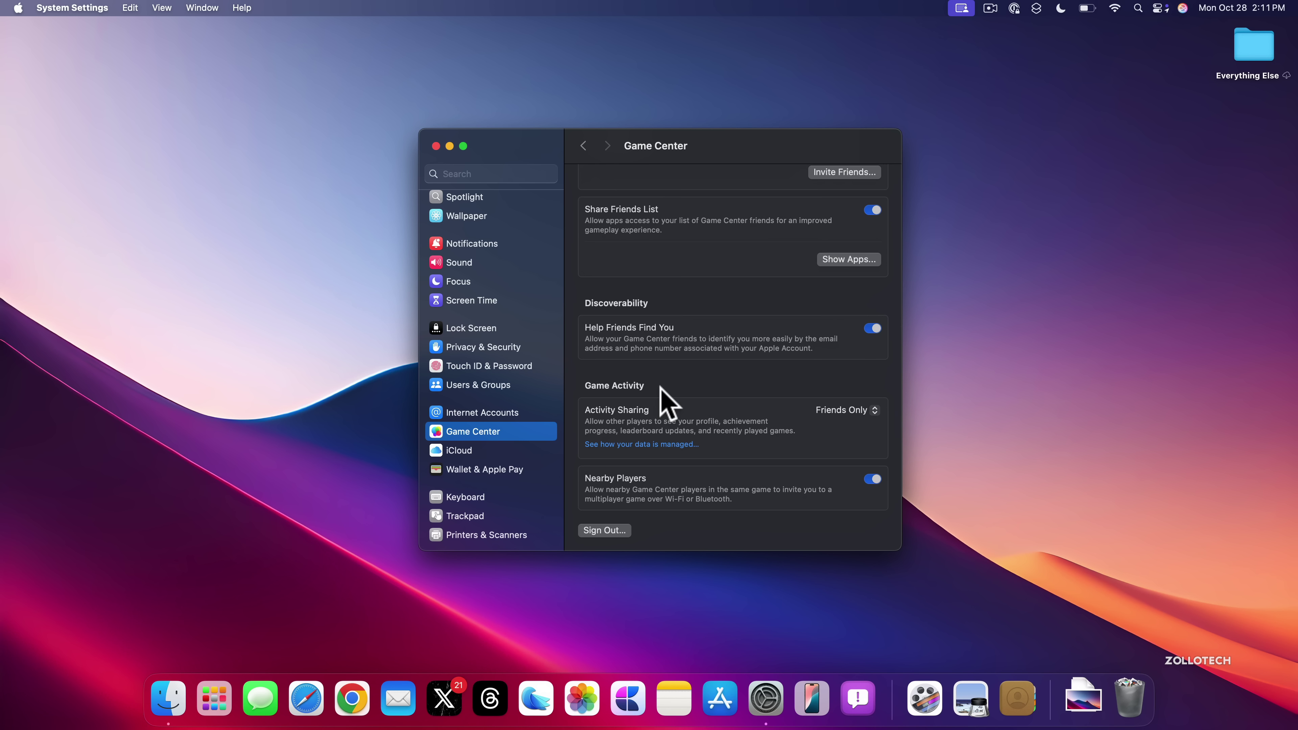
key(super+q)
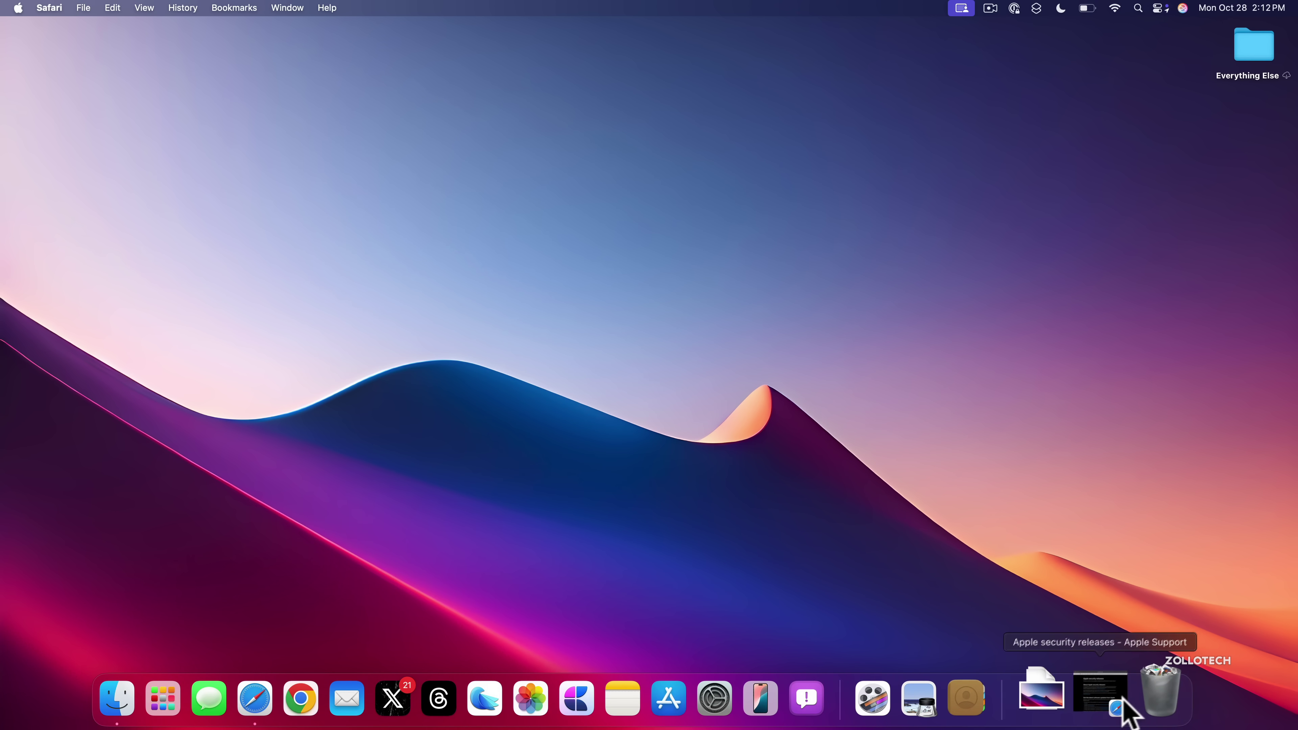
Restore Safari's Apple security releases page and follow the macOS Sequoia 15.1 link
click(1108, 698)
scroll(674, 495, down, 10)
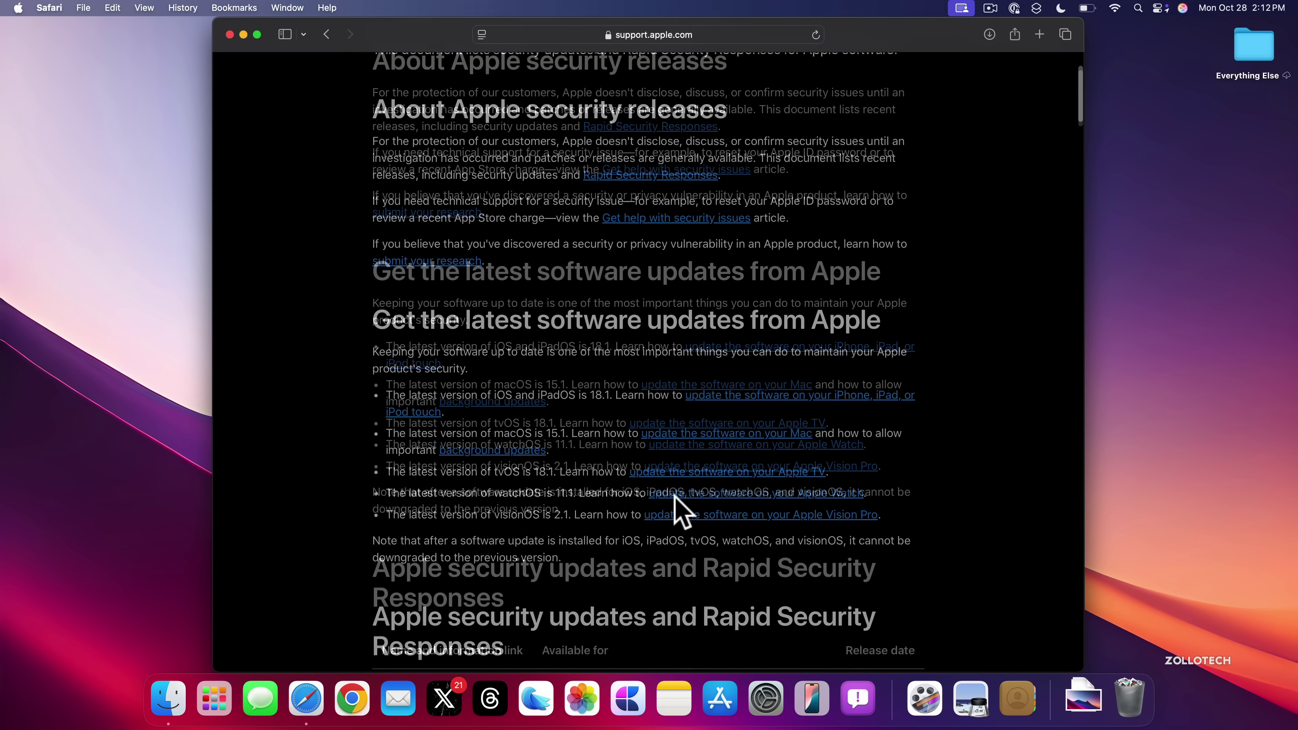
scroll(675, 498, down, 4)
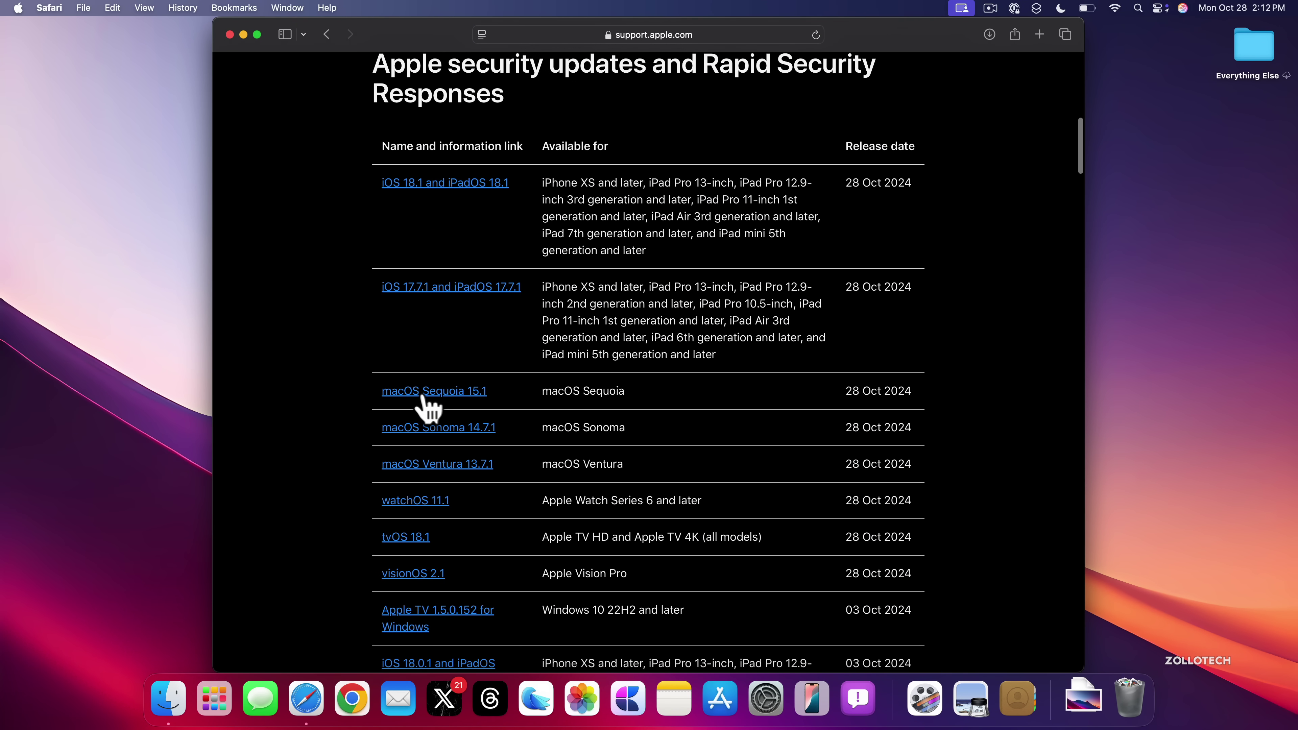
click(423, 395)
Read through the macOS Sequoia 15.1 security content notes, then quit Safari
scroll(657, 567, down, 5)
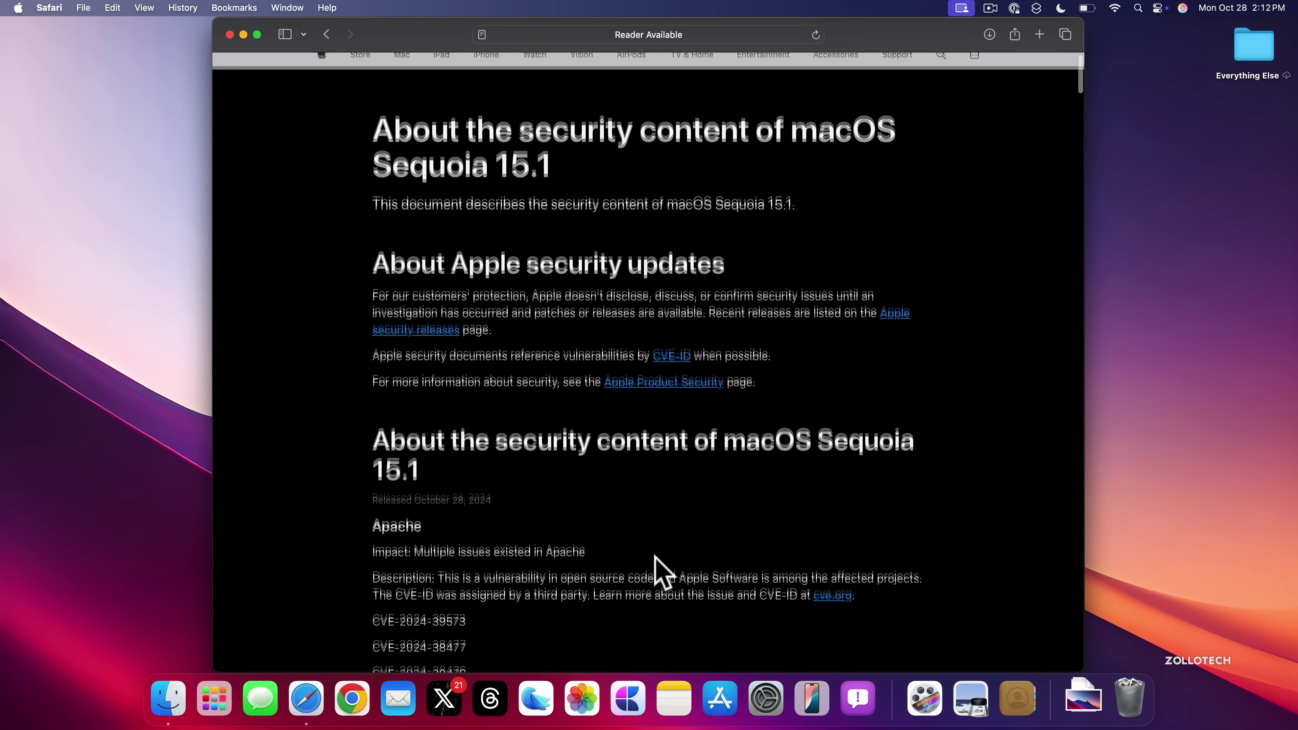
scroll(660, 571, up, 3)
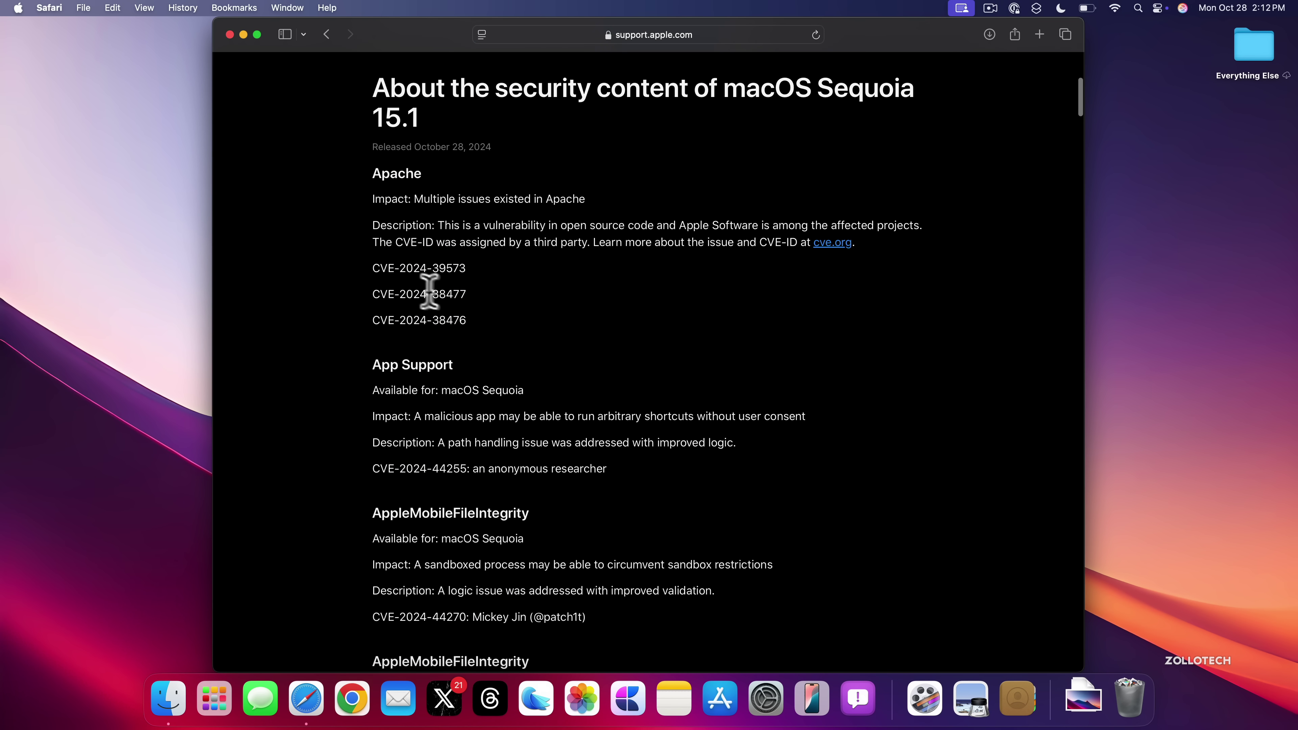
scroll(596, 455, down, 20)
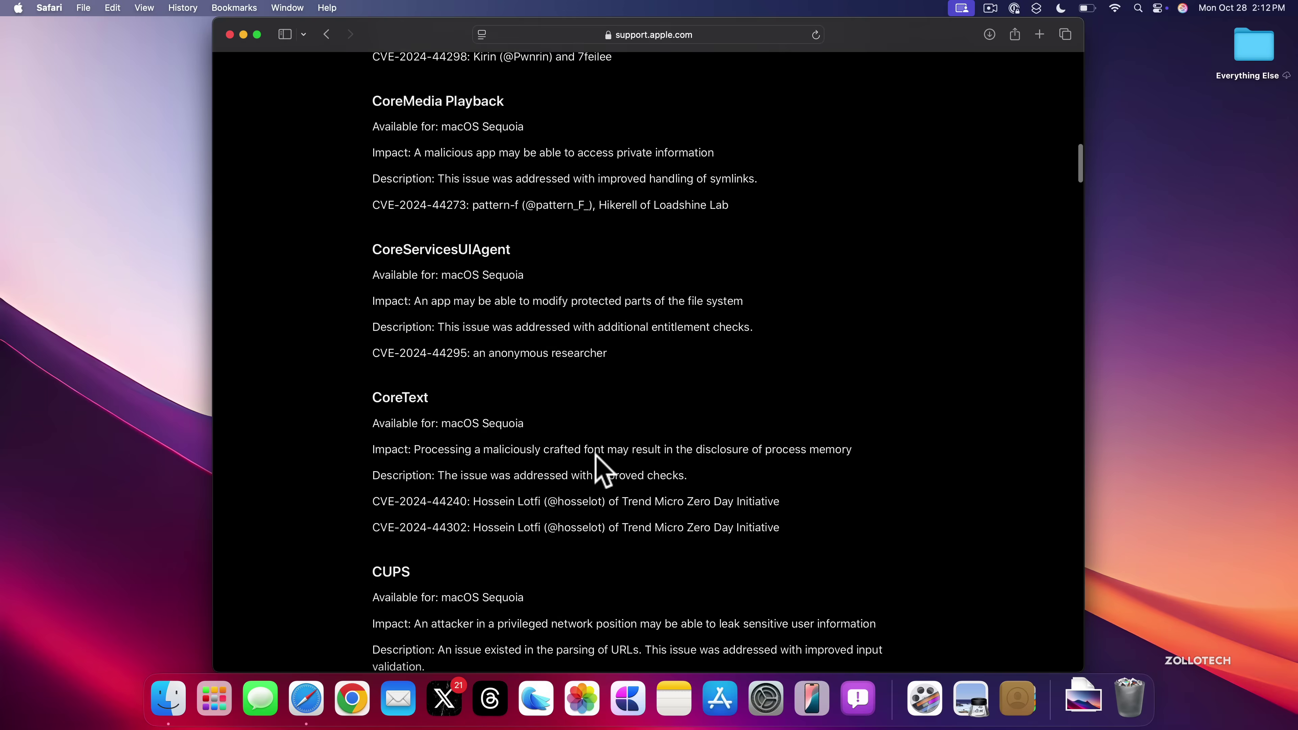
scroll(595, 454, down, 20)
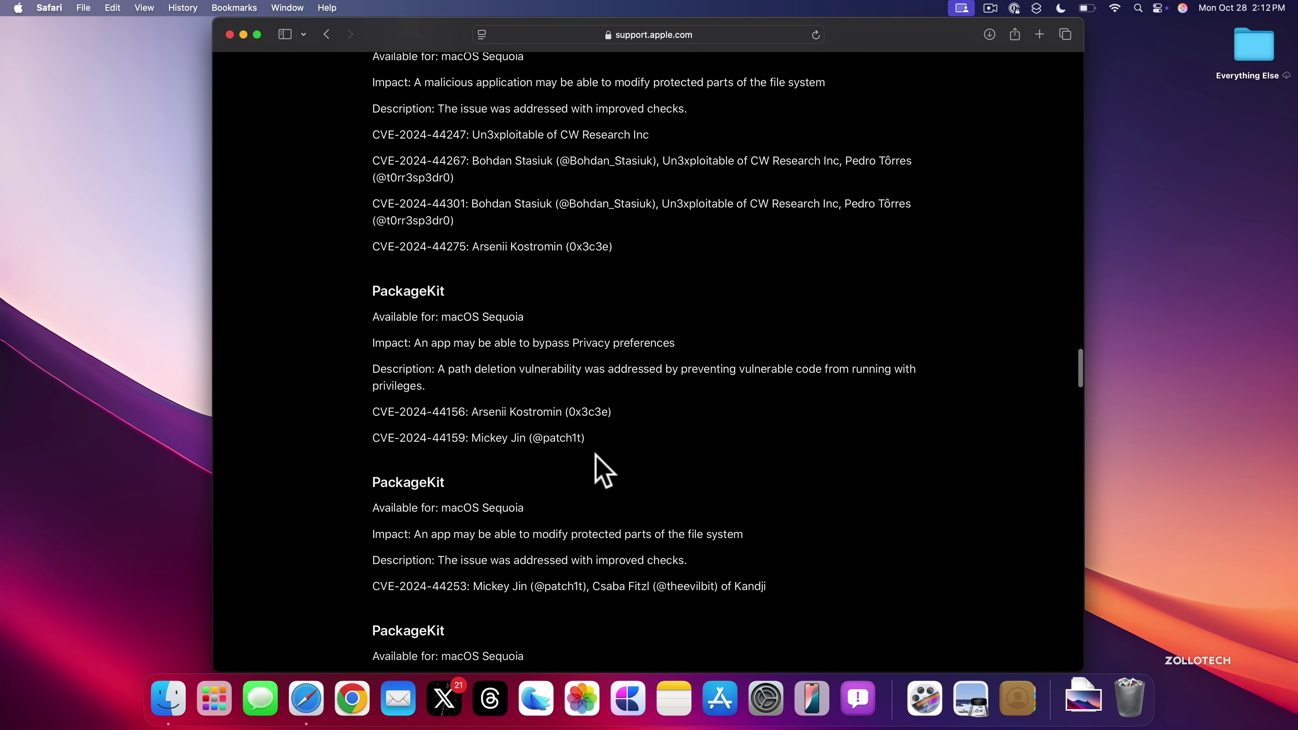
scroll(595, 455, down, 5)
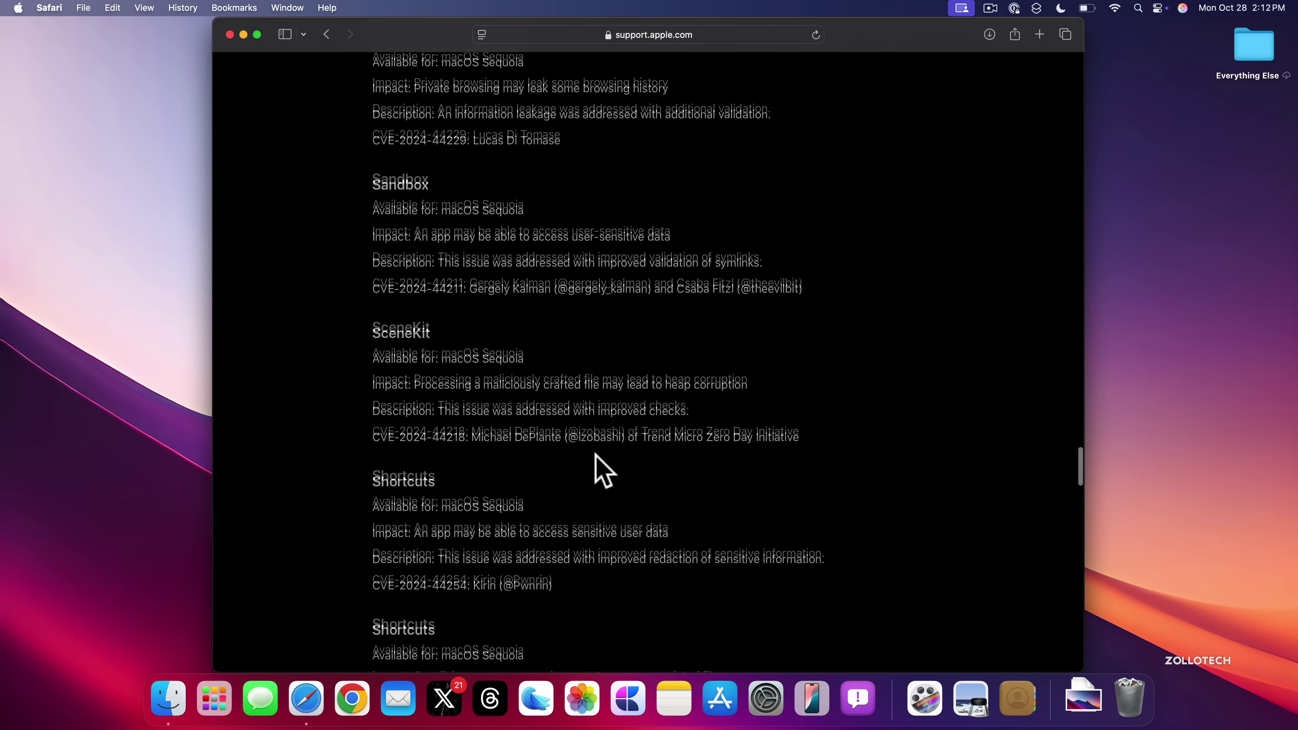
scroll(636, 444, down, 5)
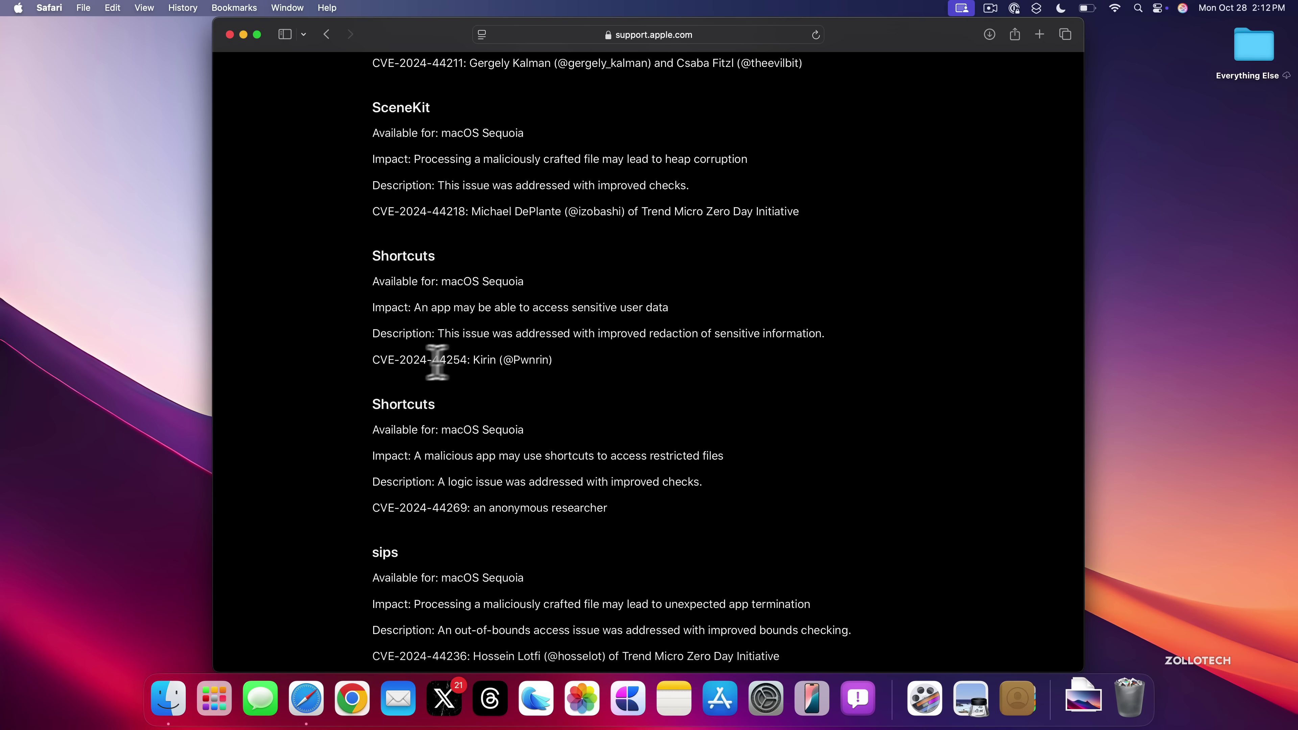
scroll(616, 454, down, 2)
scroll(616, 454, down, 20)
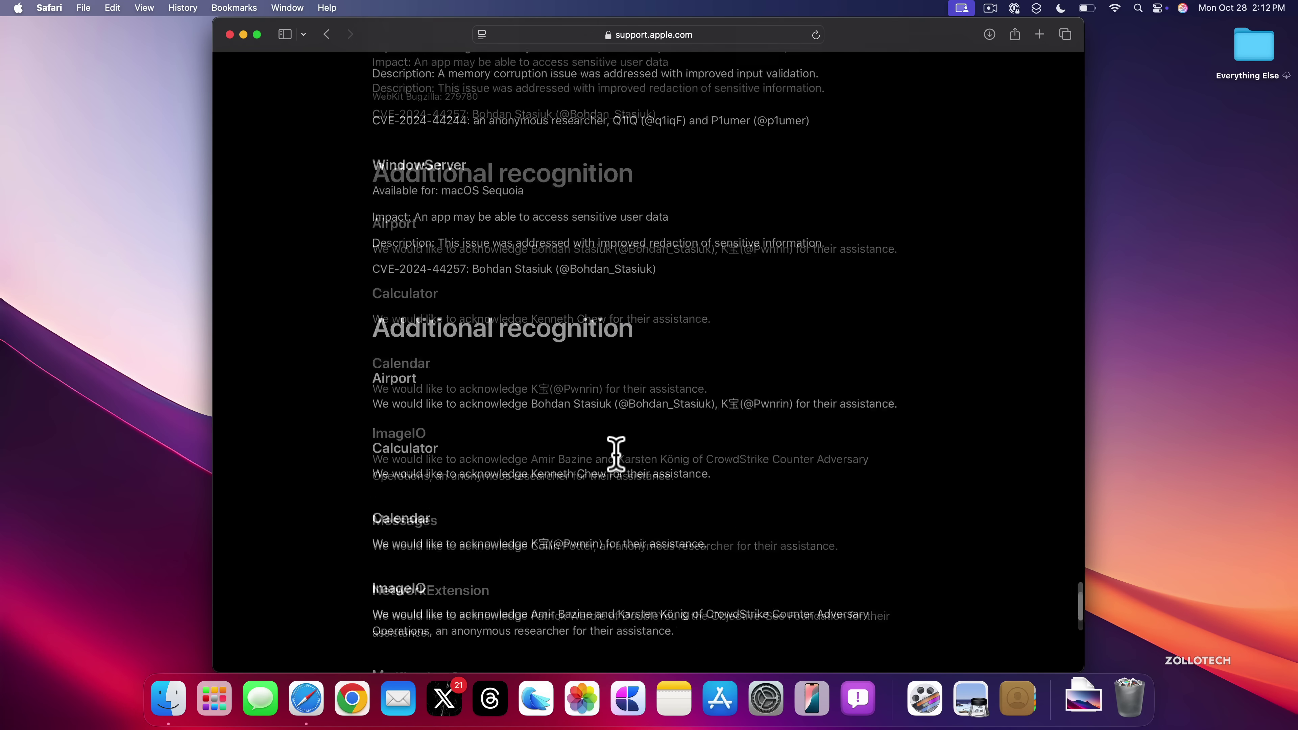
scroll(615, 454, up, 20)
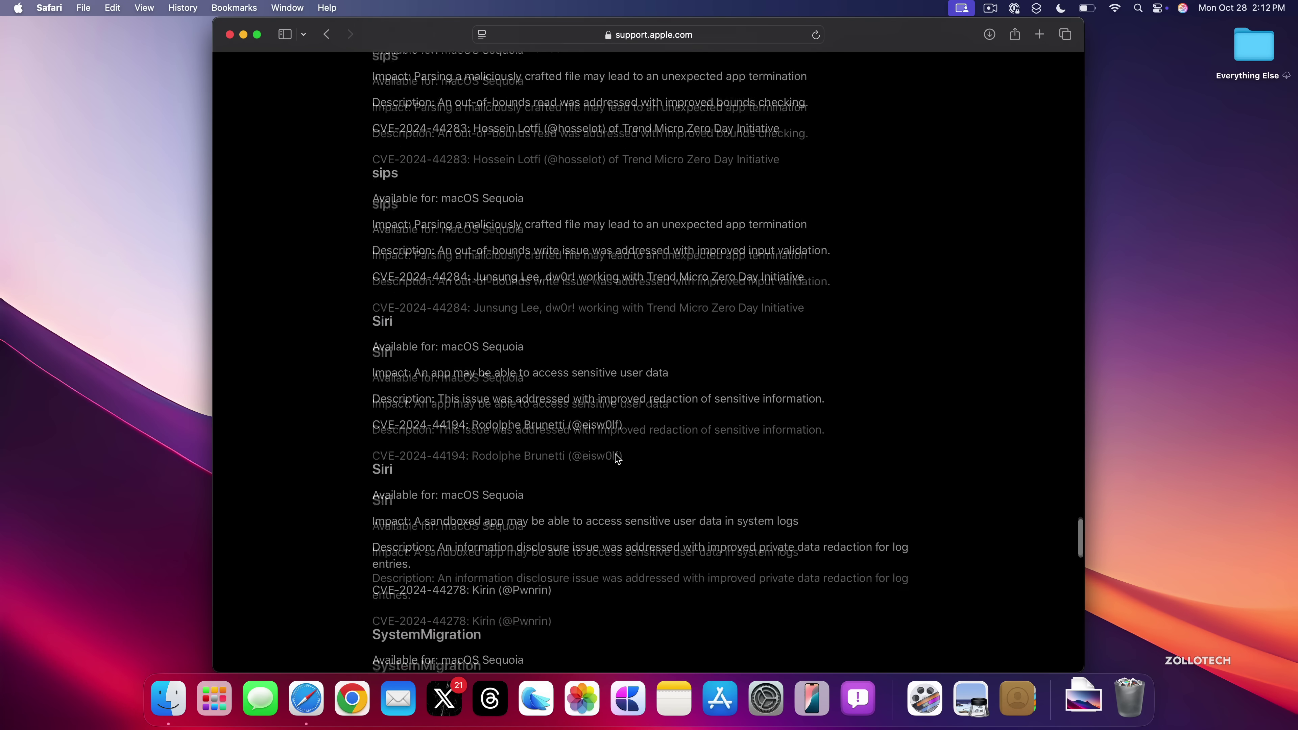
scroll(617, 456, up, 10)
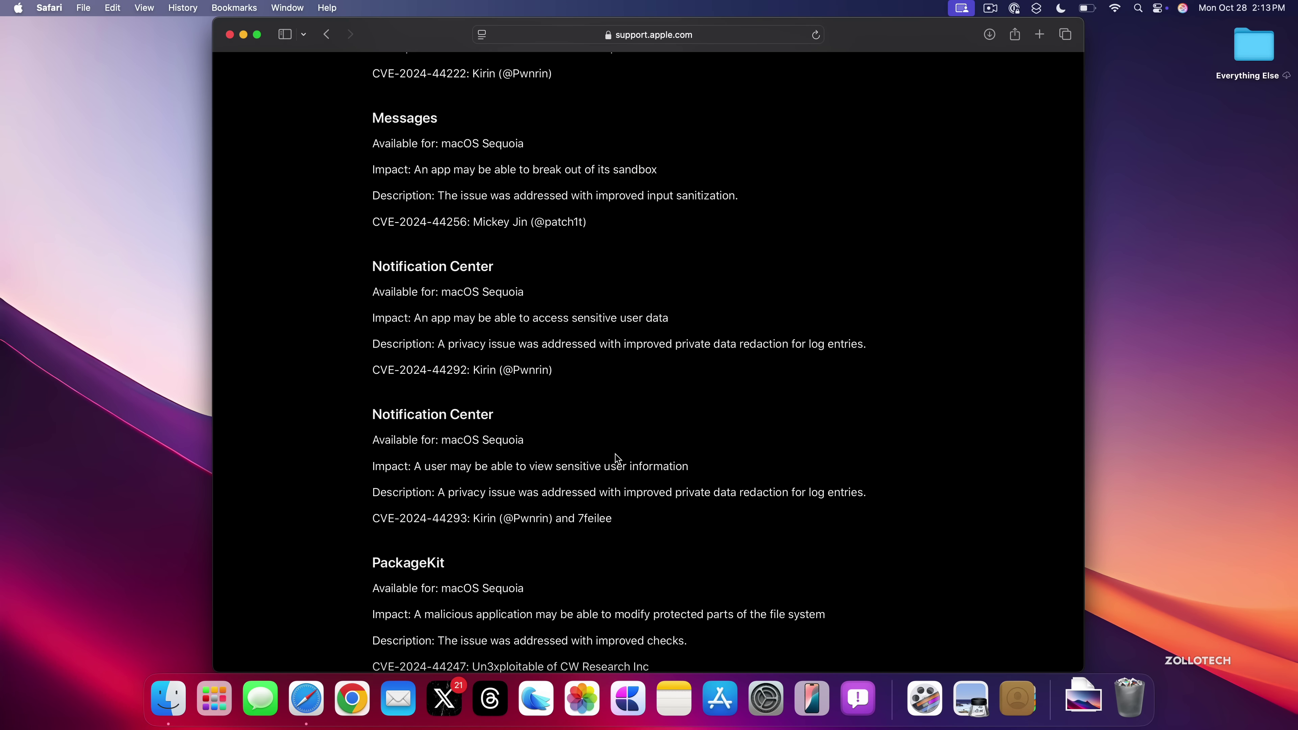
scroll(785, 231, up, 20)
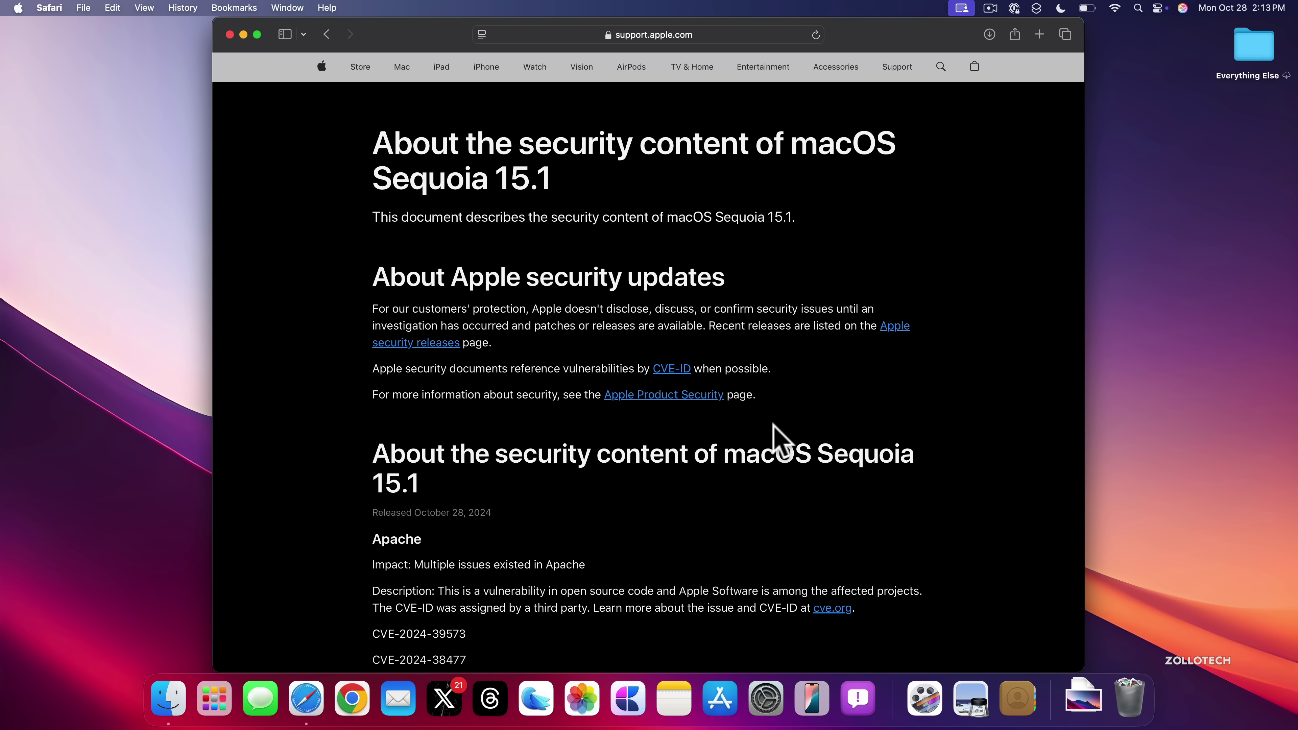
key(super+q)
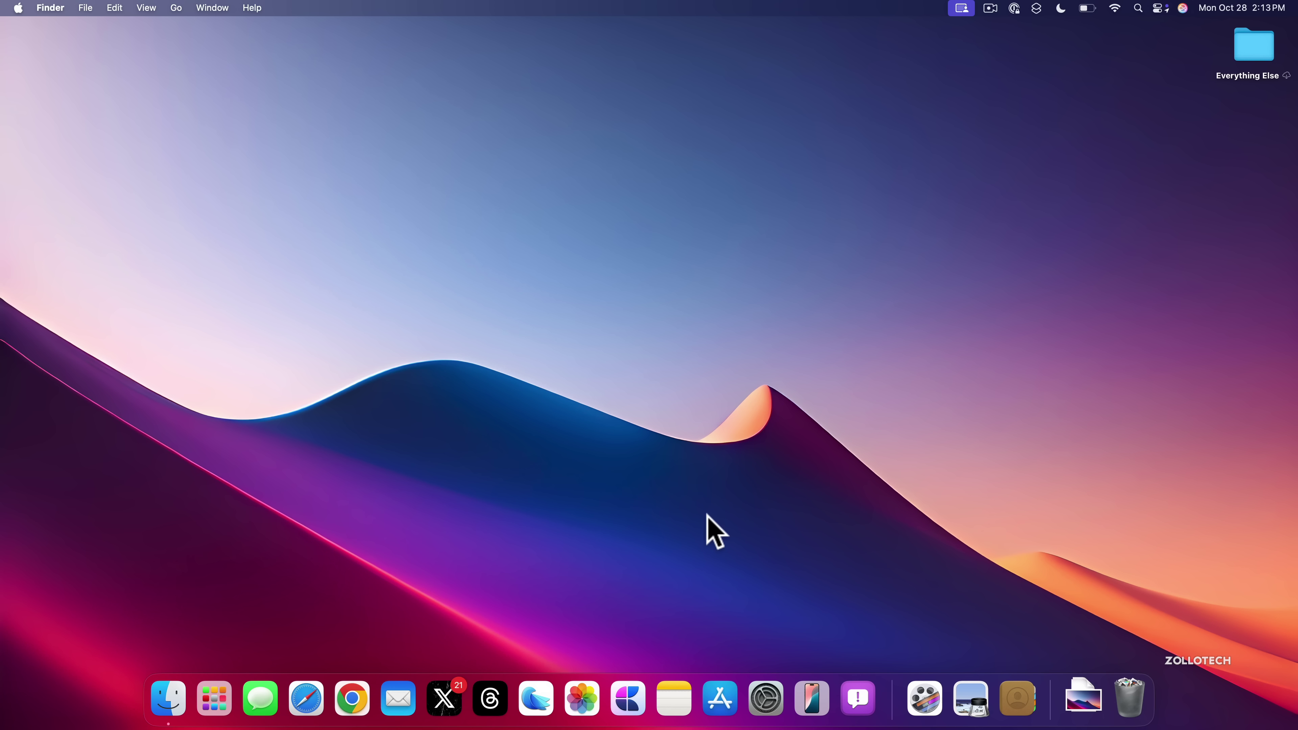
click(775, 696)
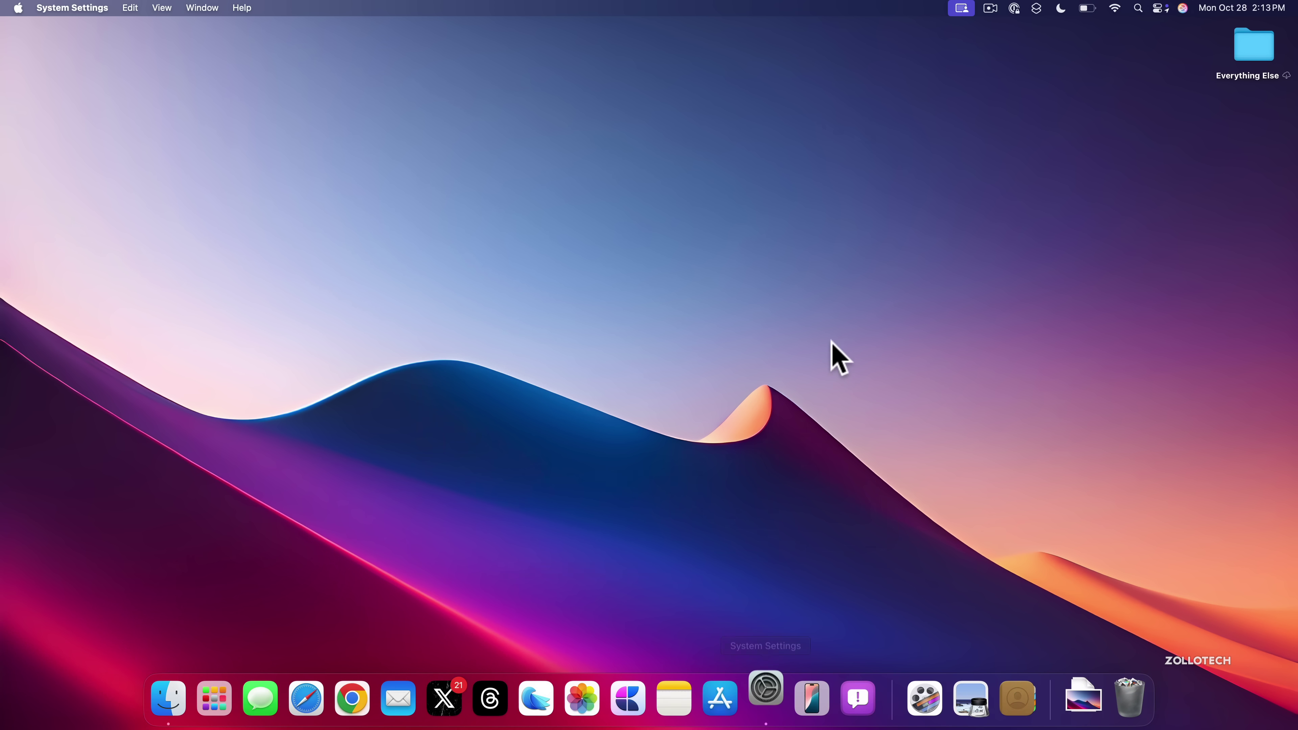
click(493, 315)
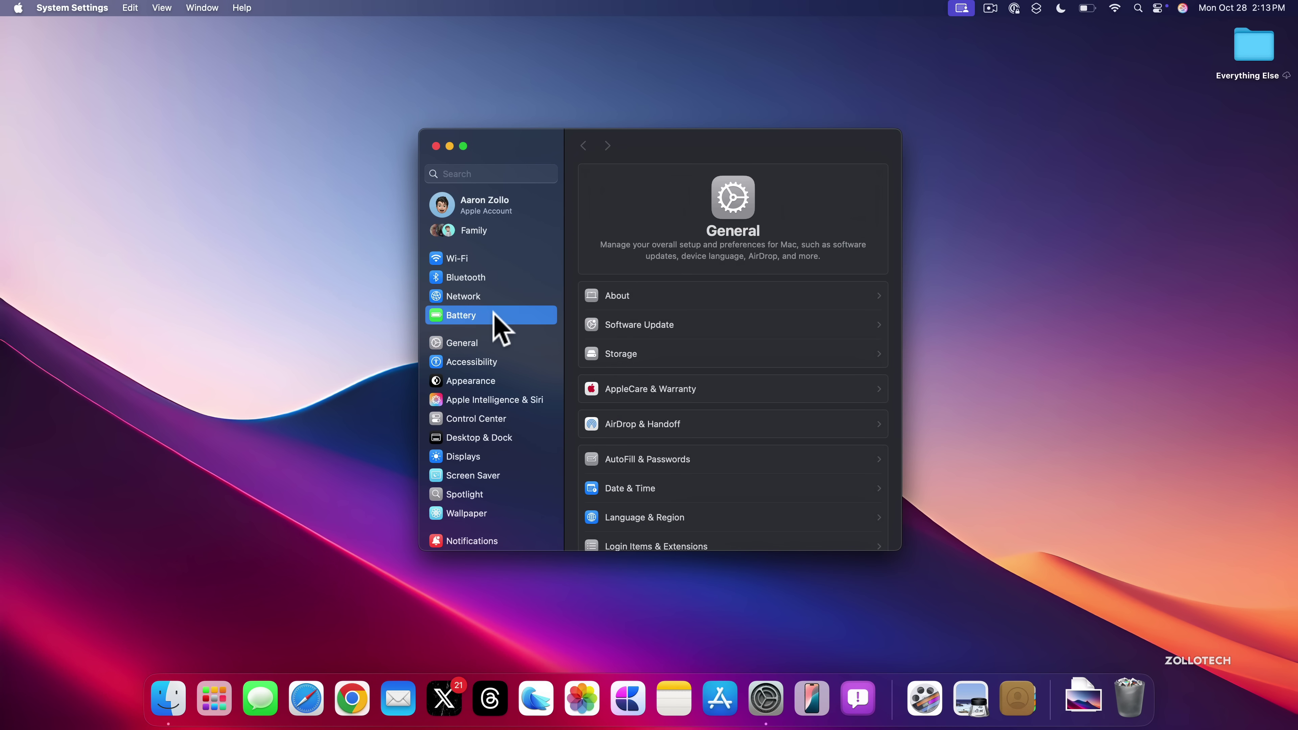
click(1087, 7)
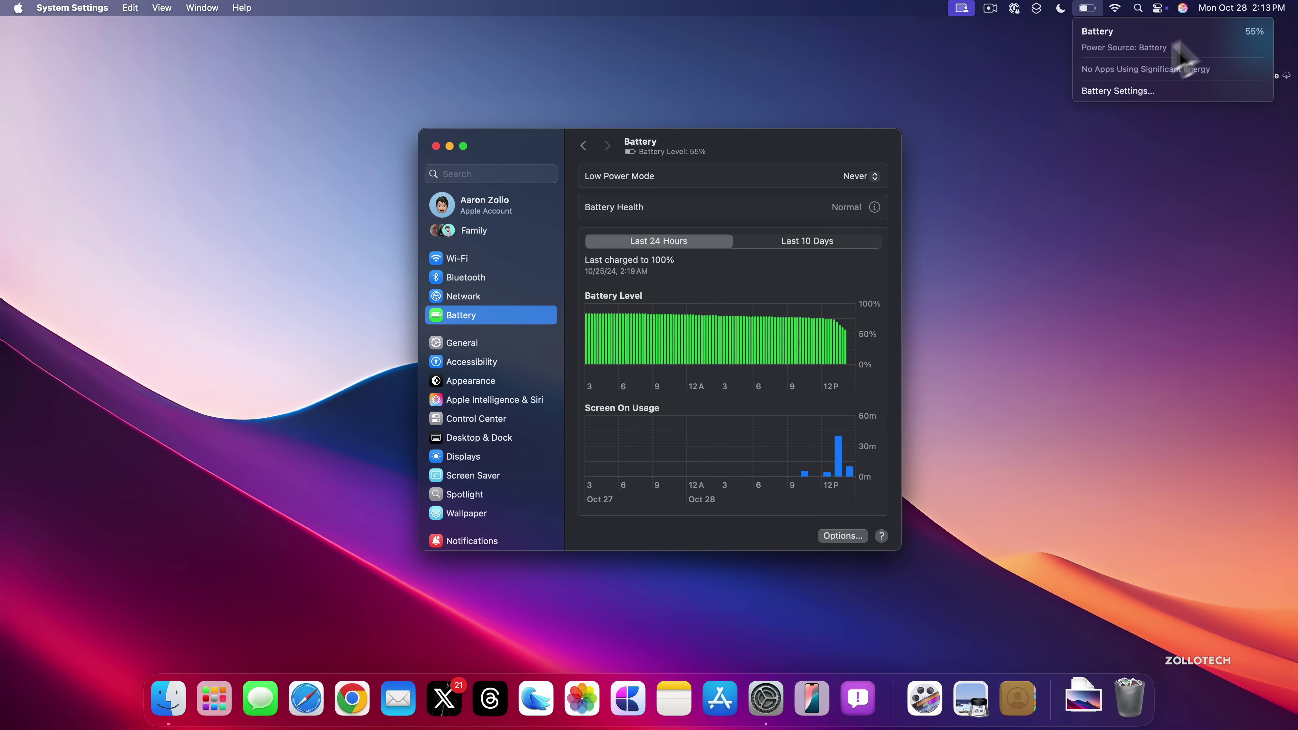
click(787, 142)
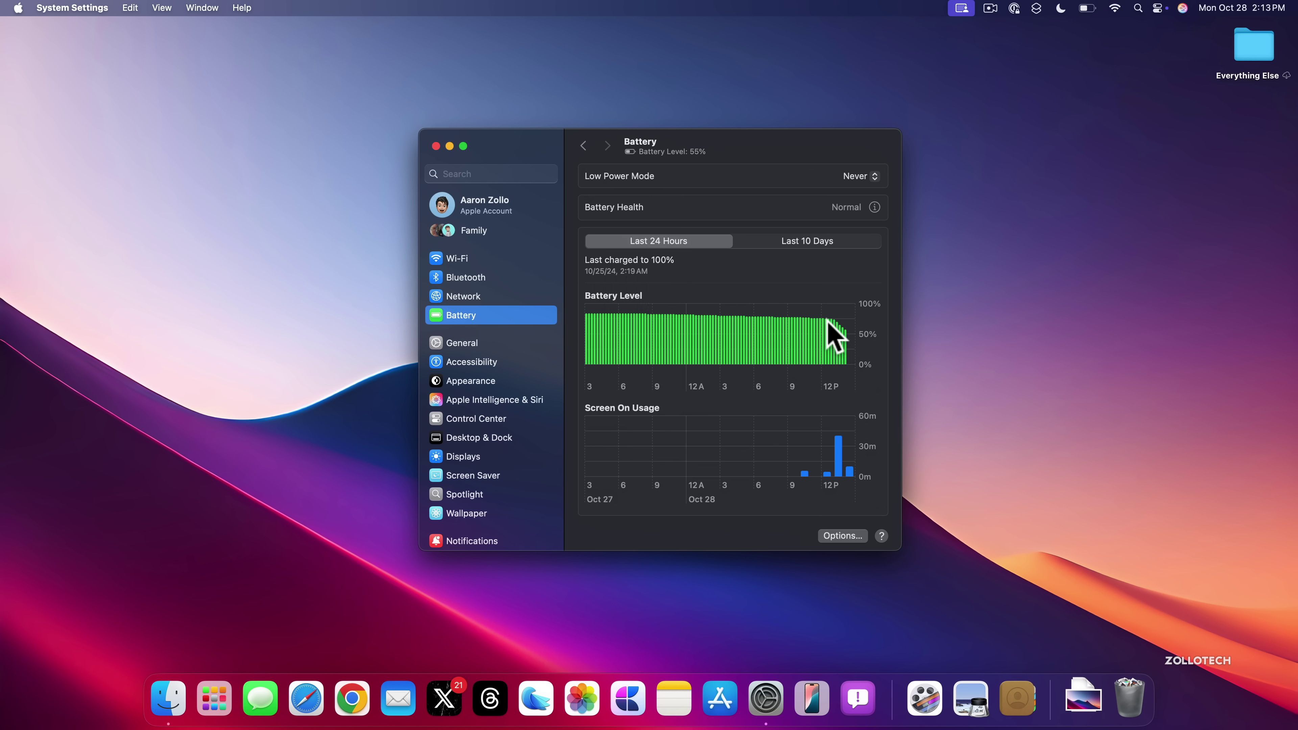
click(816, 243)
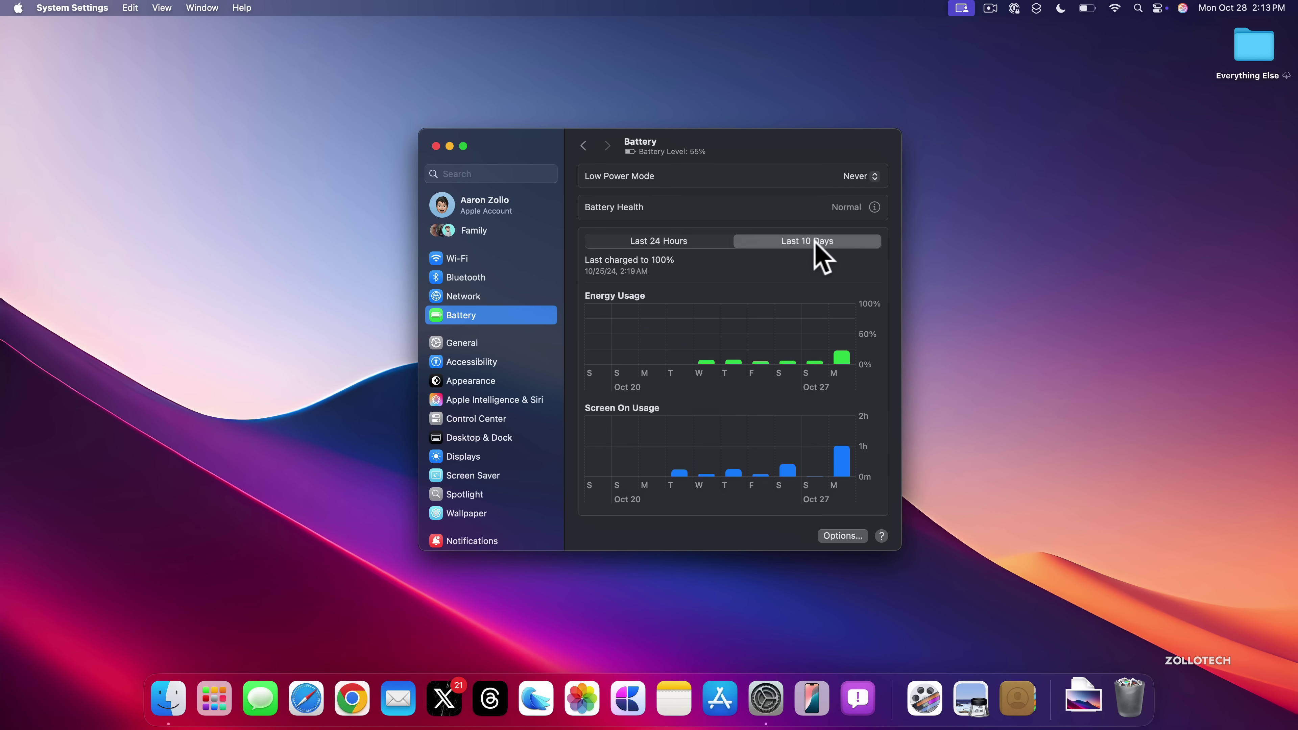
click(700, 240)
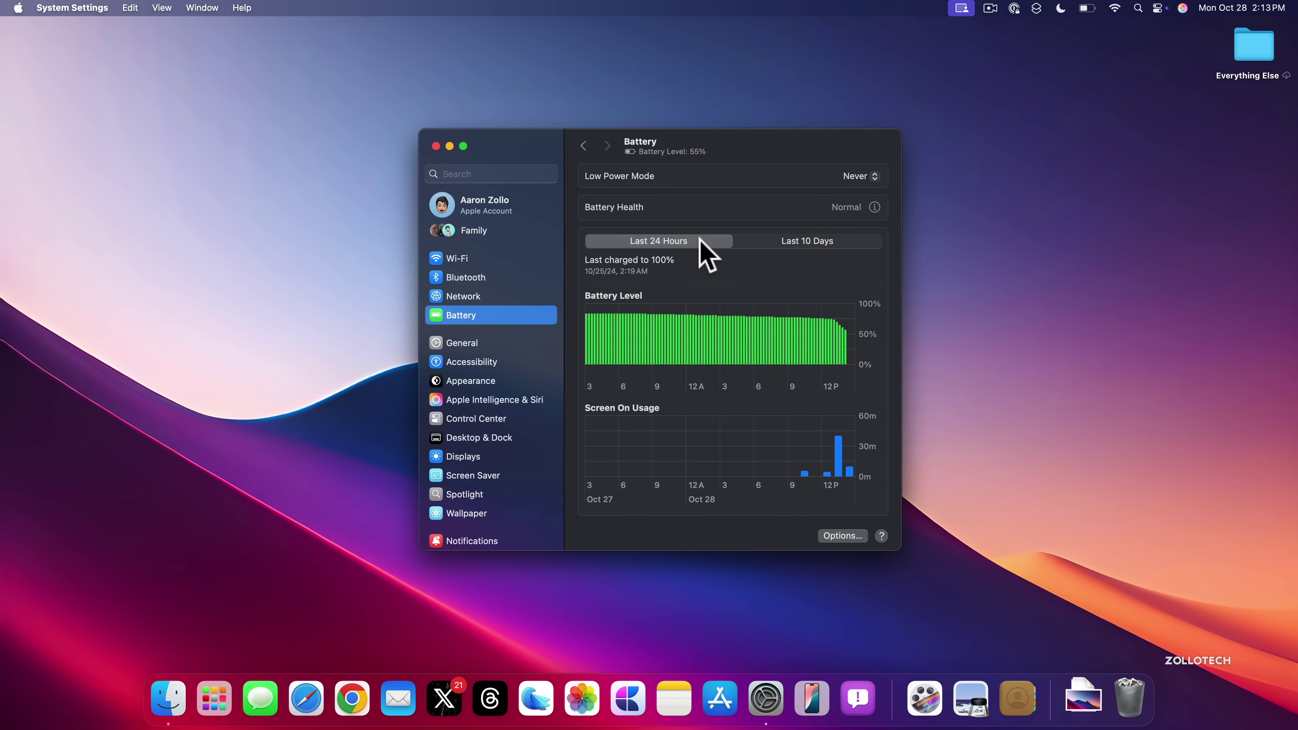
click(875, 208)
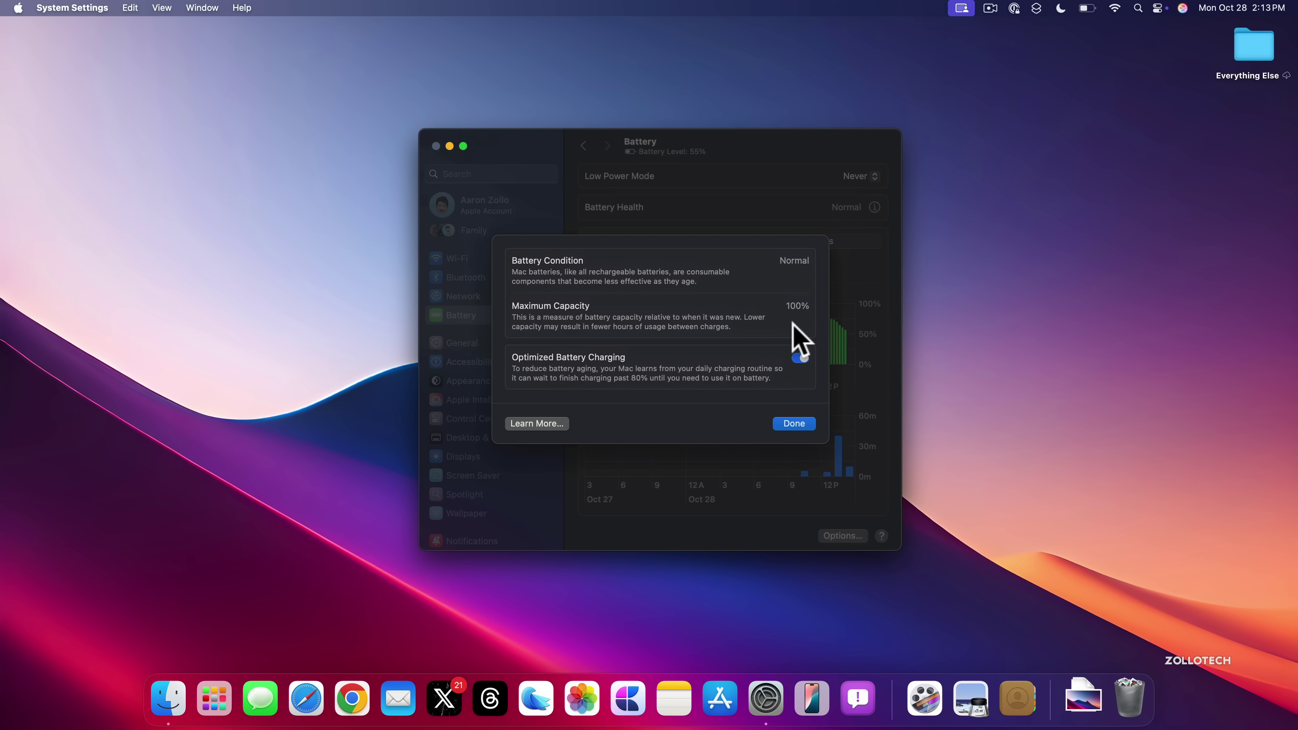
click(794, 424)
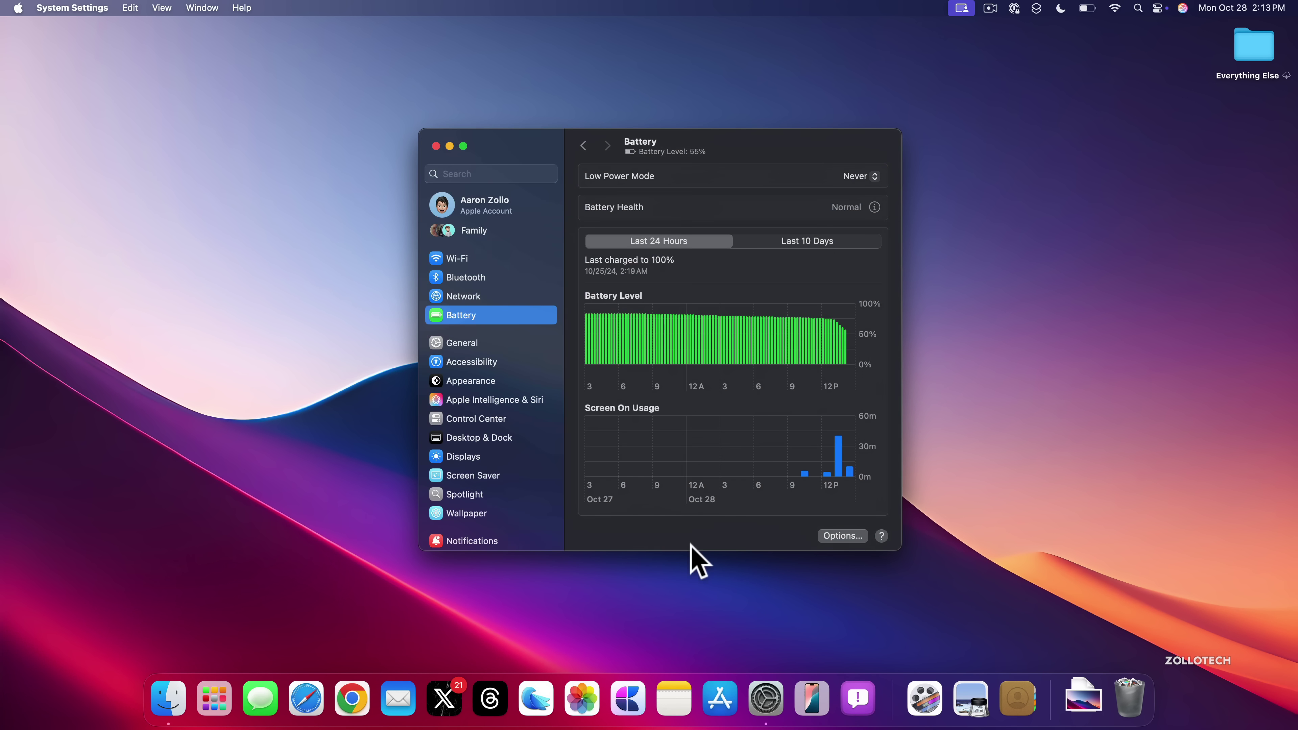
key(super+q)
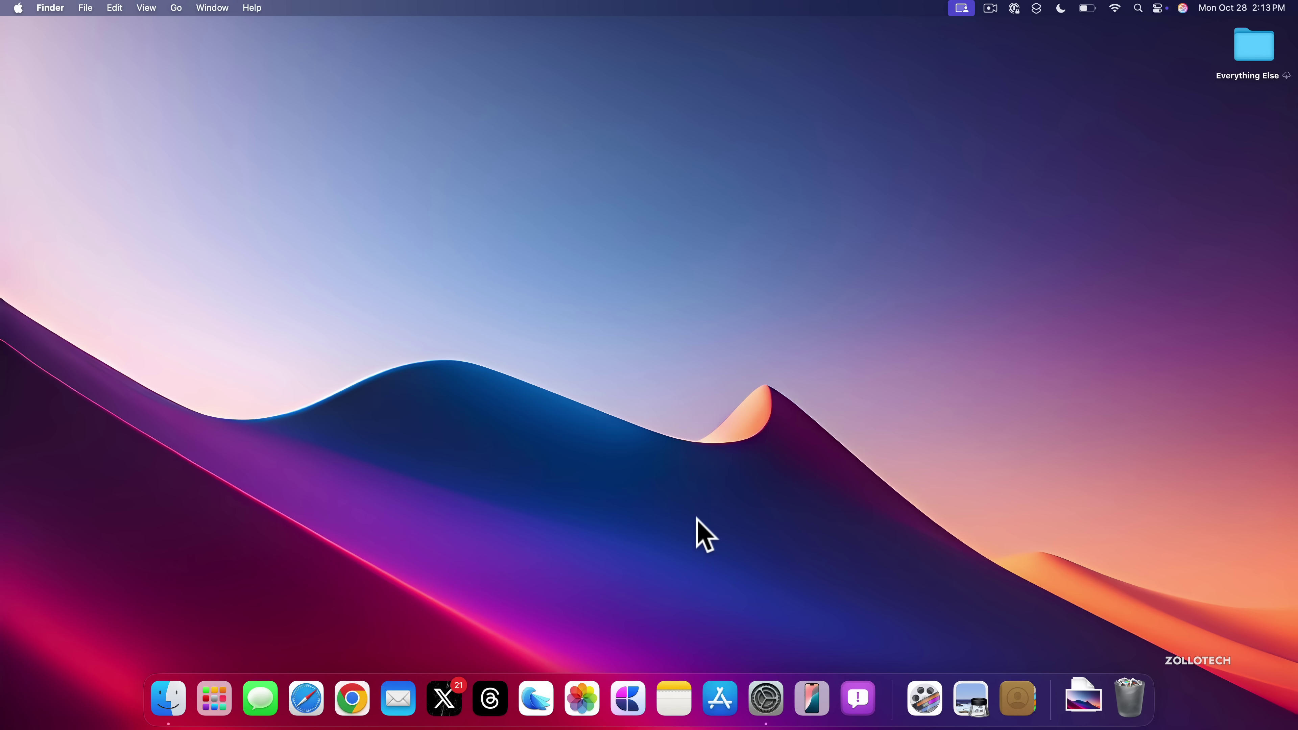